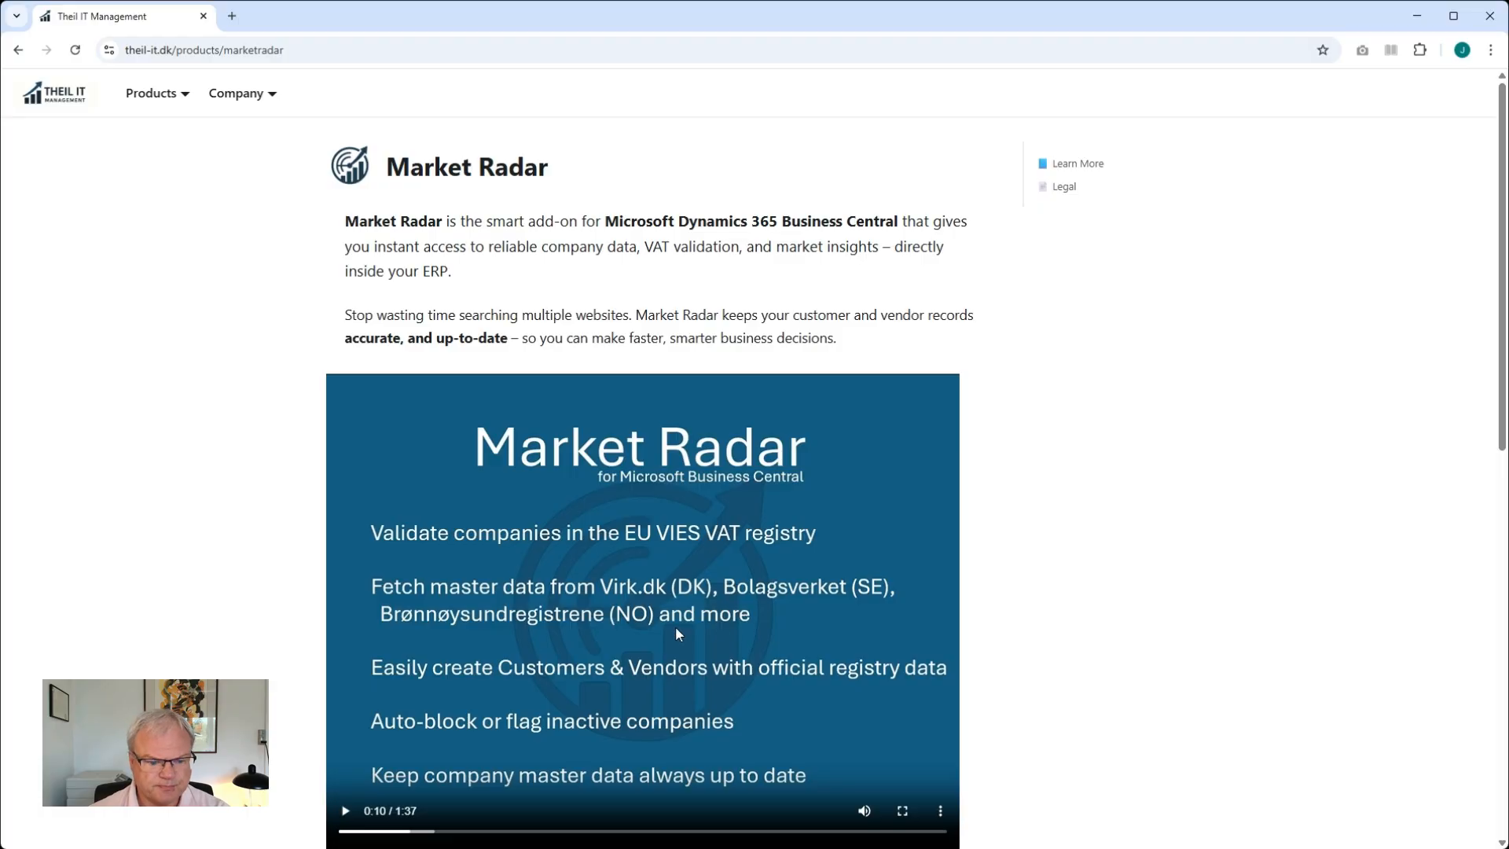
Open the Market Radar AppSource listing from the Theil IT product page
scroll(580, 630, "down", 4)
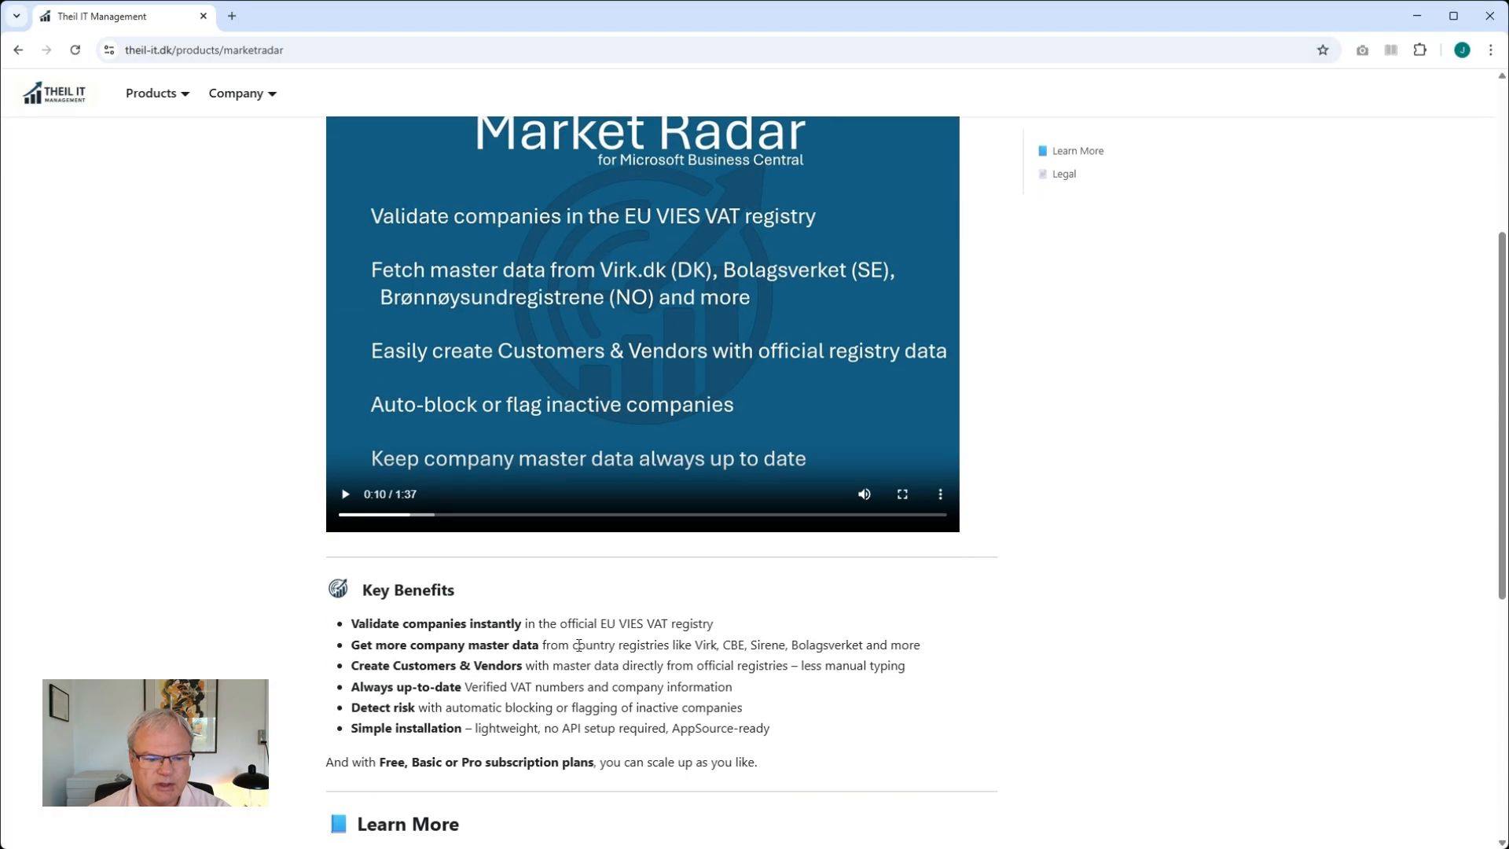
scroll(579, 645, "down", 4)
left_click(513, 657)
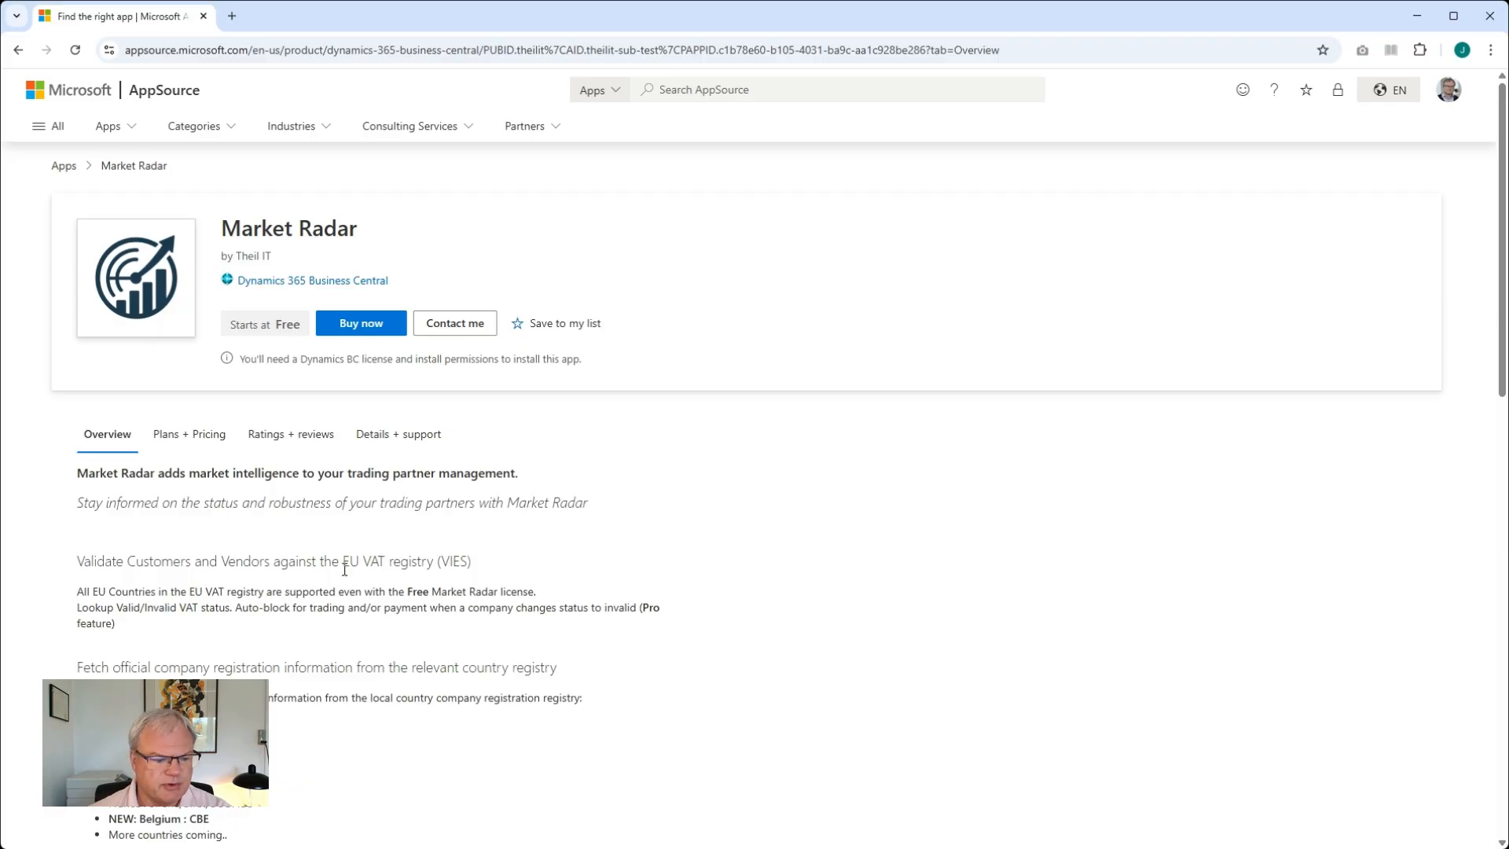
Read through the Market Radar overview on the AppSource listing
scroll(344, 569, "down", 2)
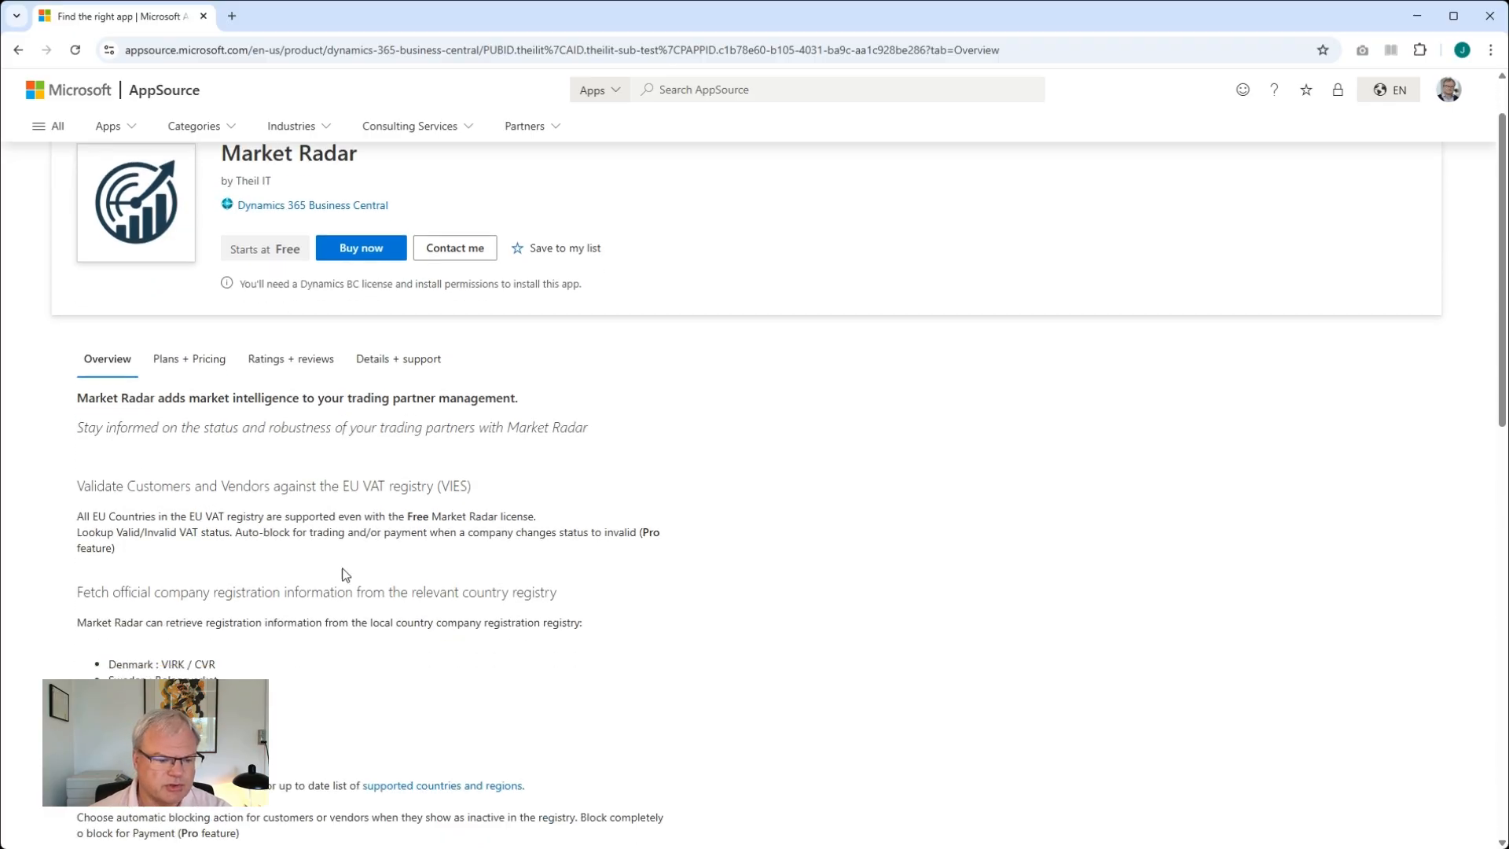
scroll(346, 574, "down", 2)
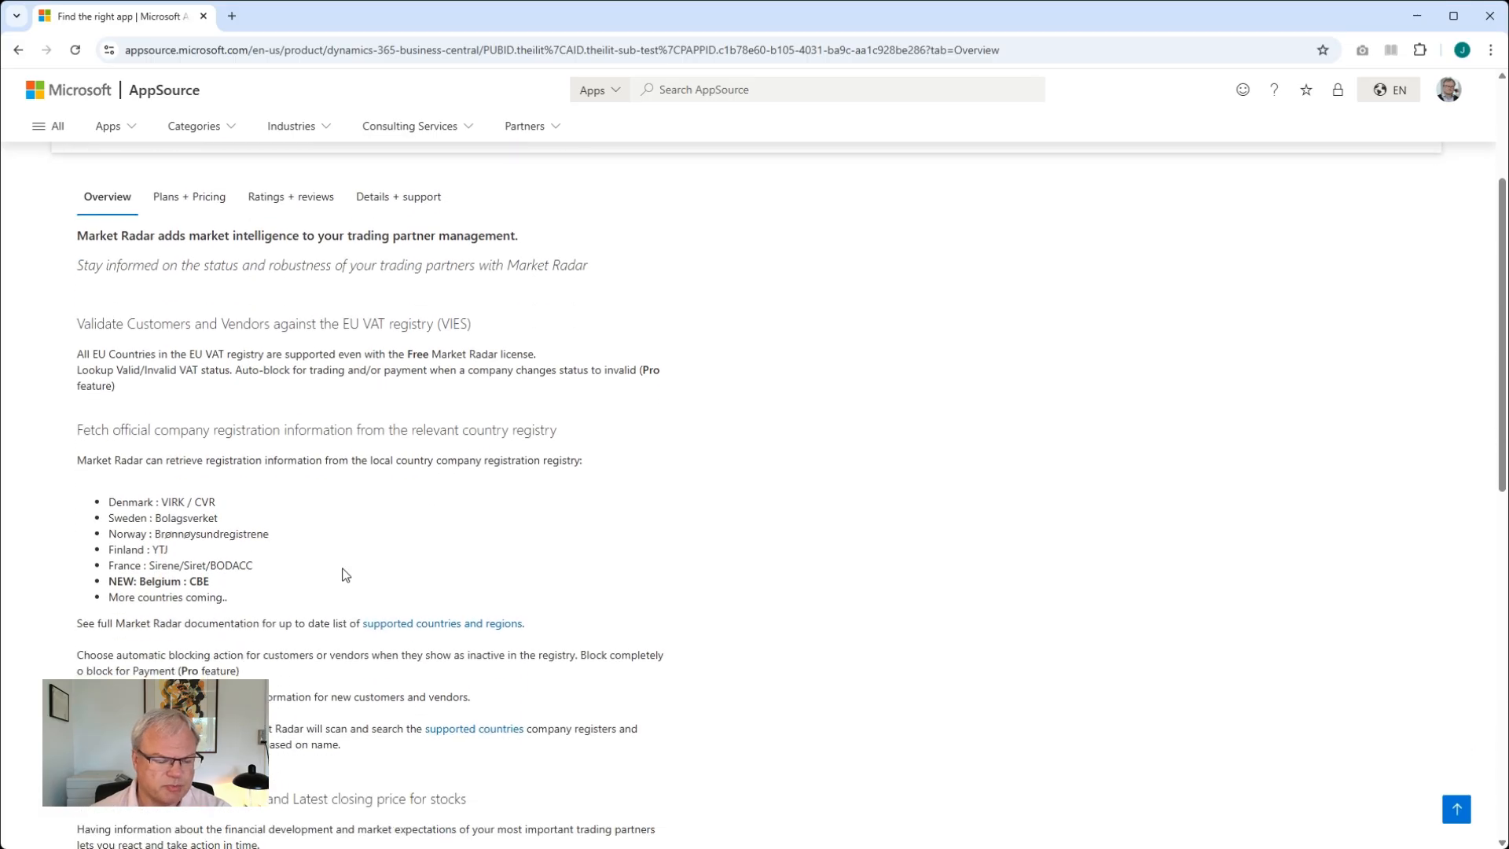
scroll(344, 569, "down", 1)
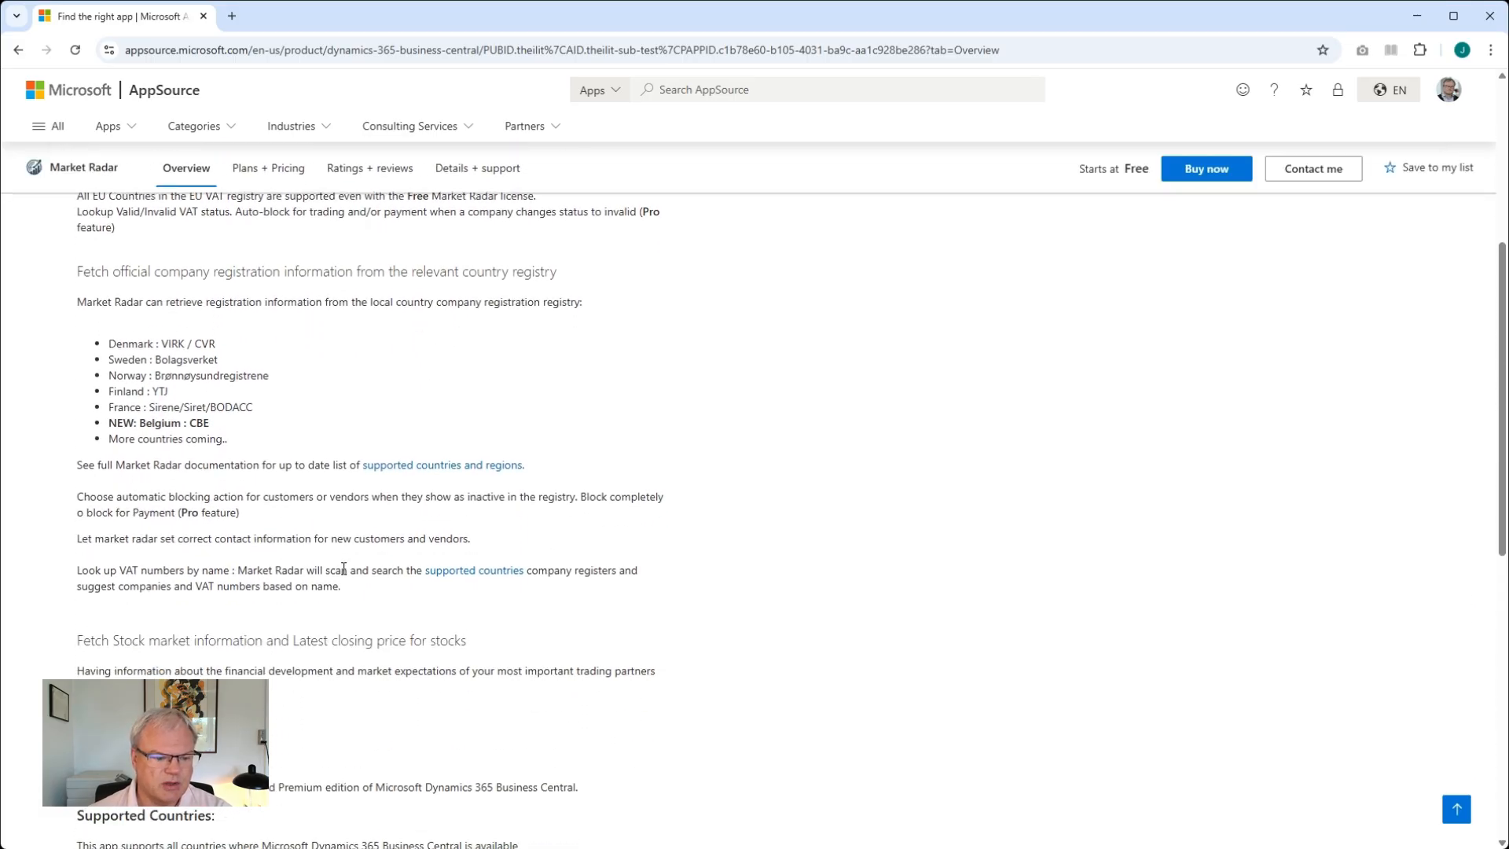
scroll(344, 569, "down", 1)
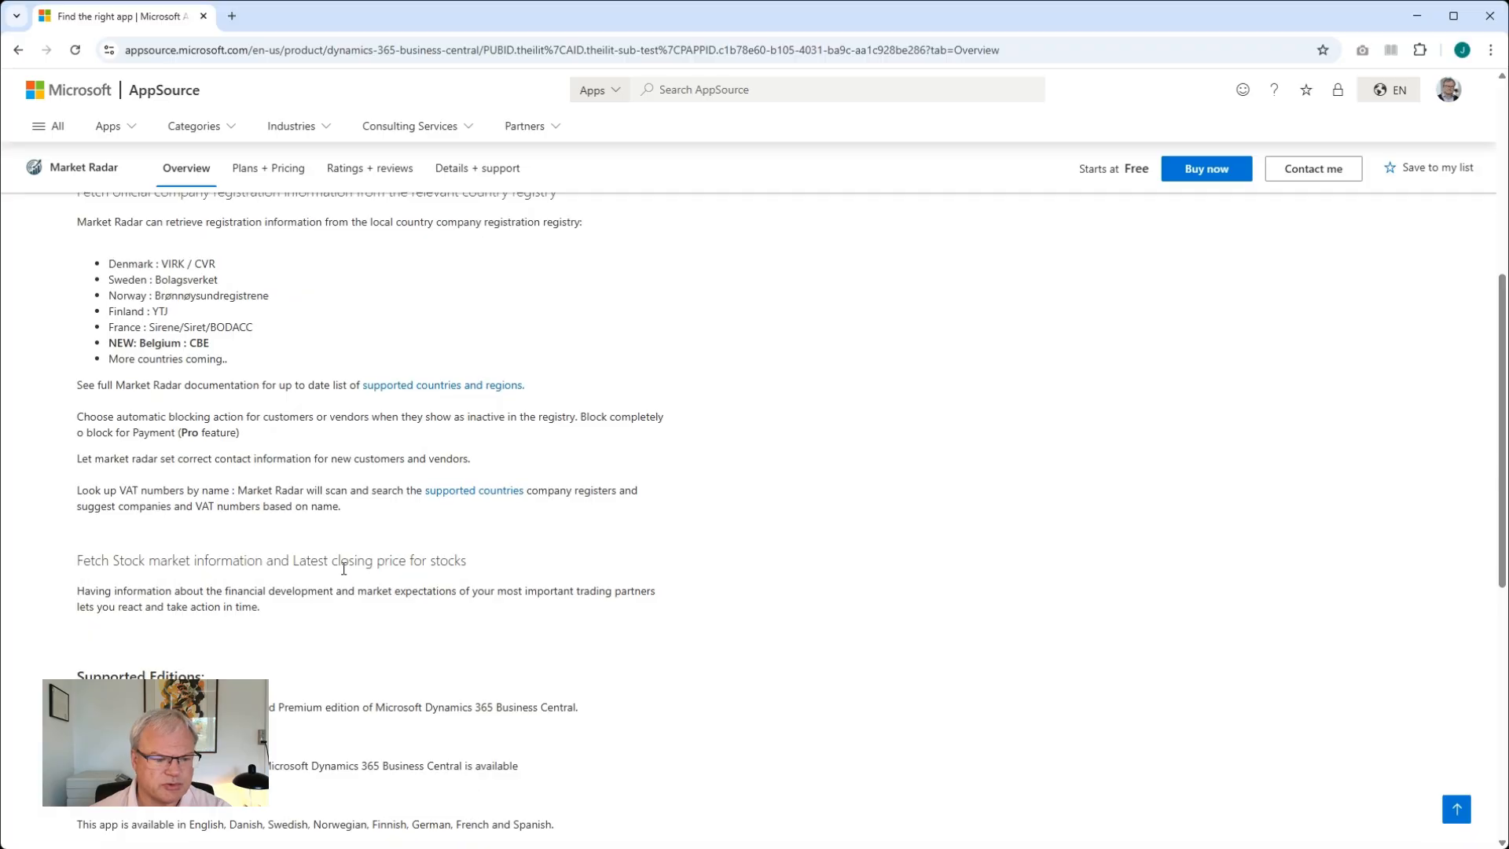
scroll(346, 567, "down", 1)
scroll(357, 557, "up", 1)
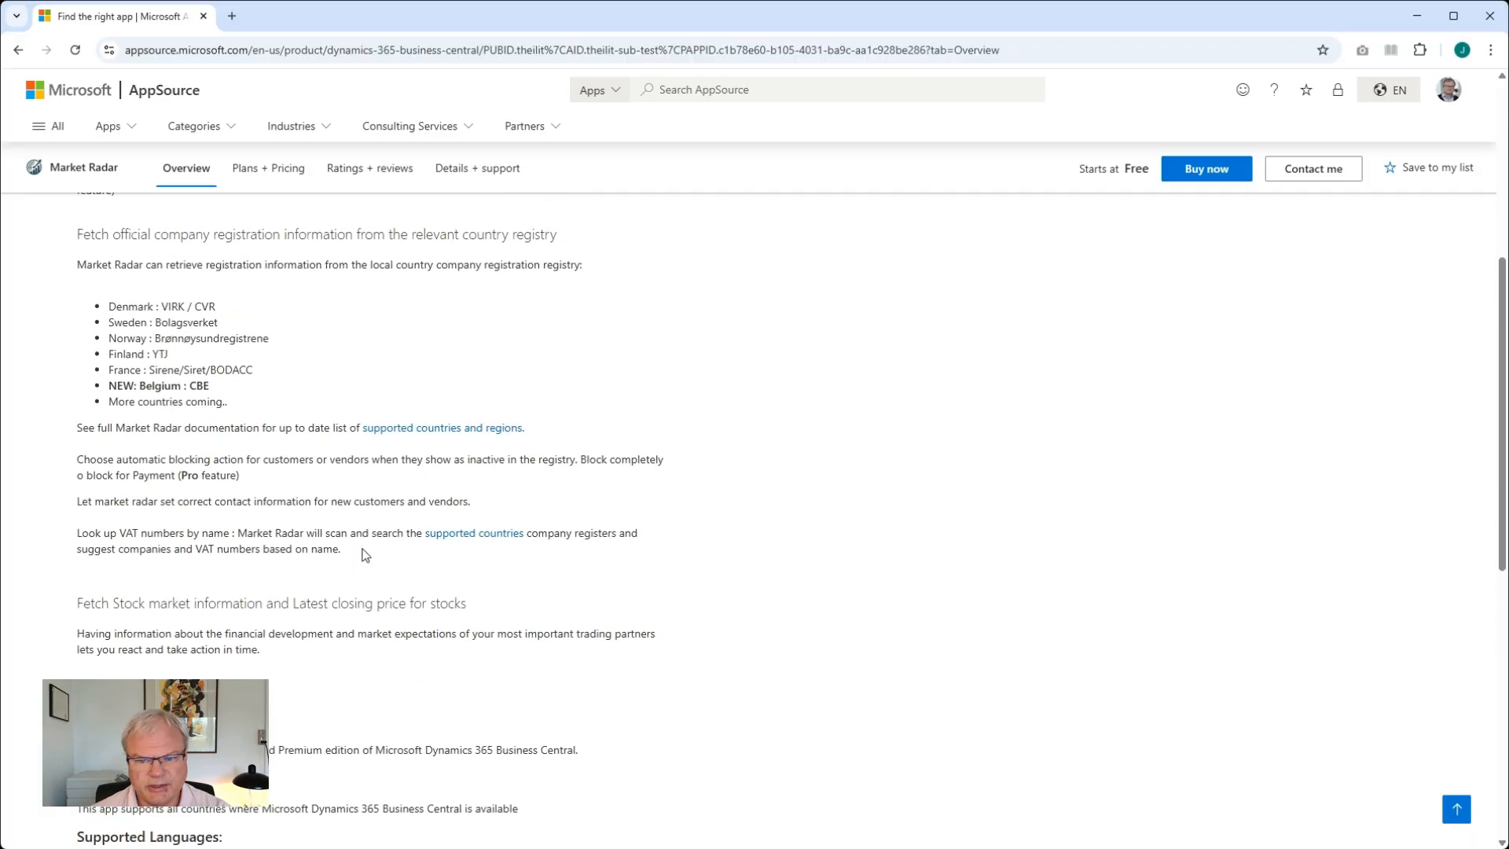
scroll(365, 554, "up", 6)
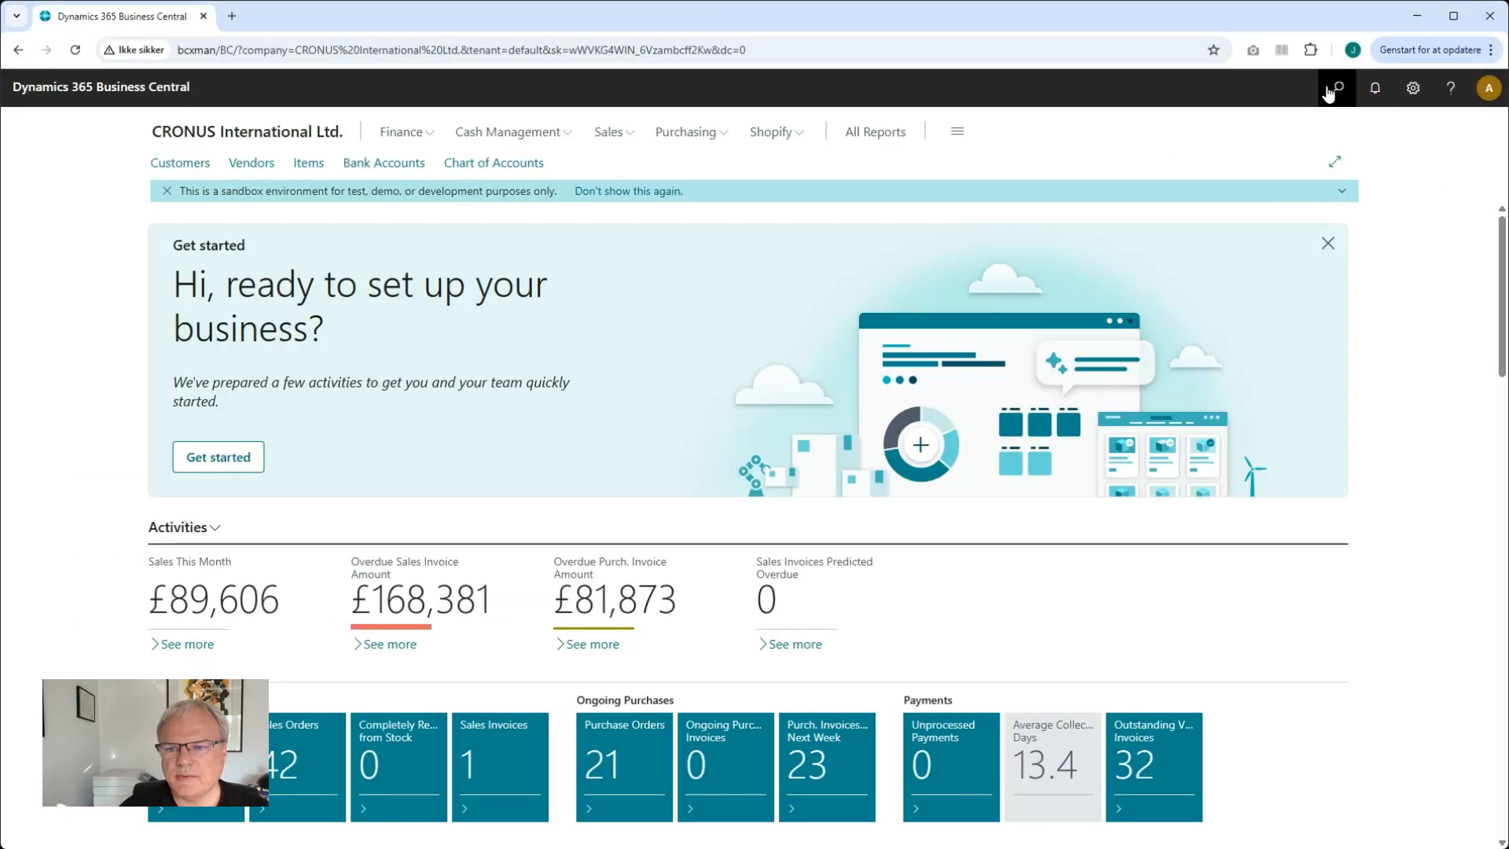
Search for and open Market Radar Configuration, allowing the extension's external requests always
left_click(1329, 90)
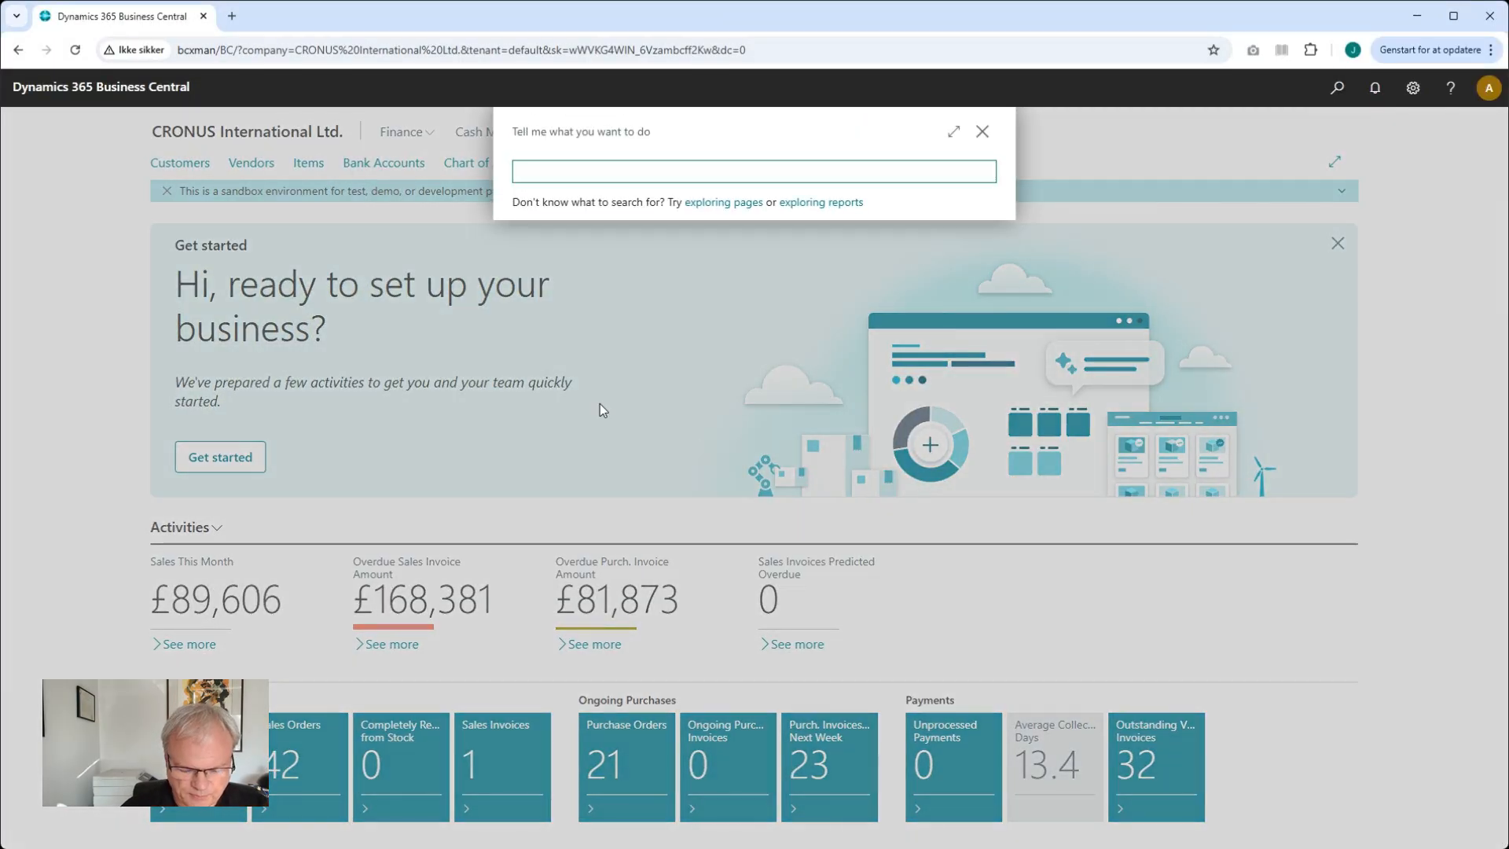
type("Mark")
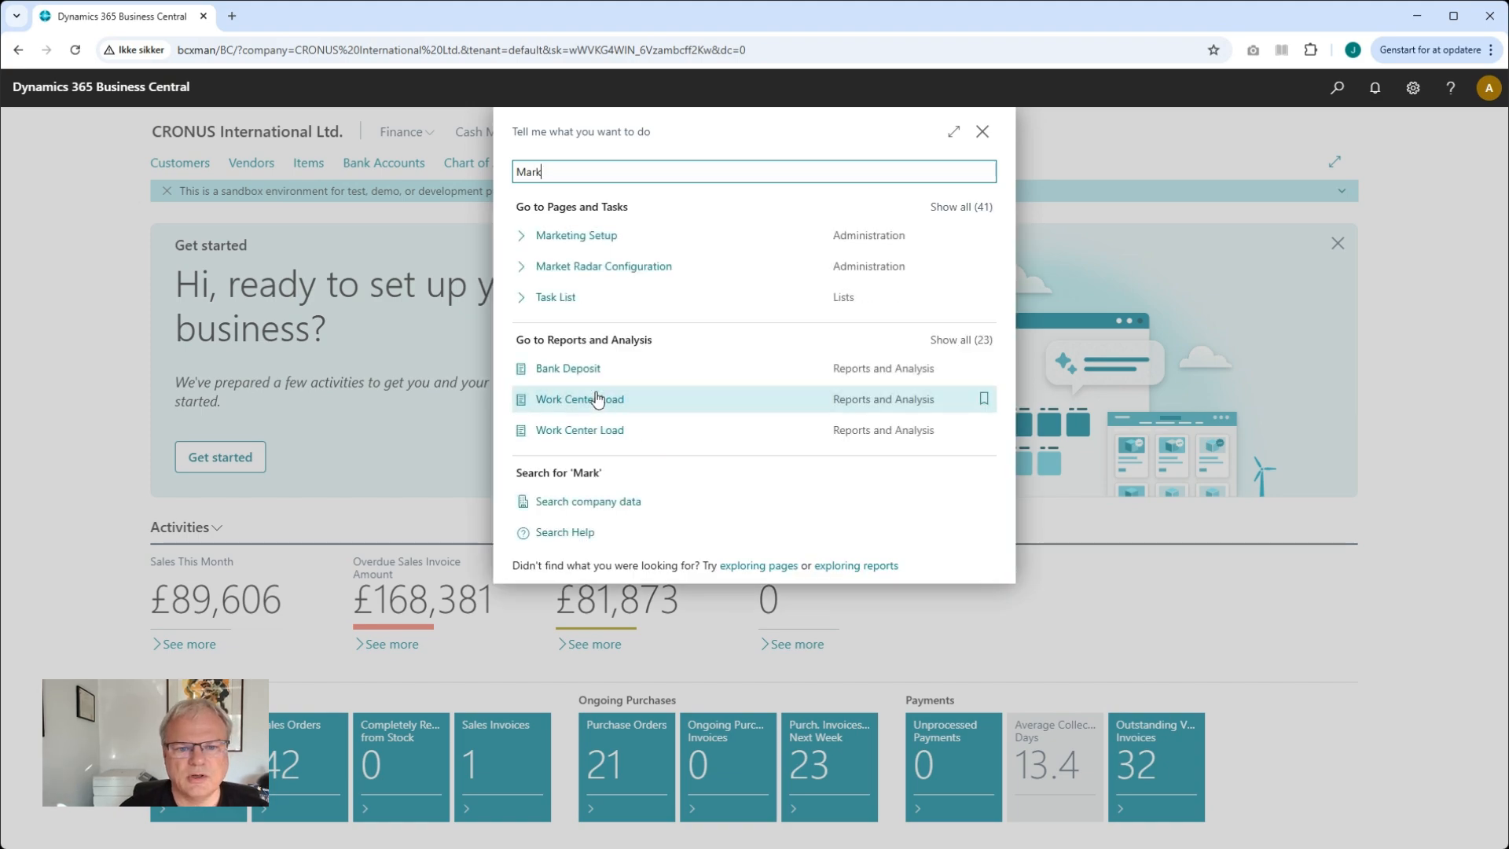
left_click(613, 268)
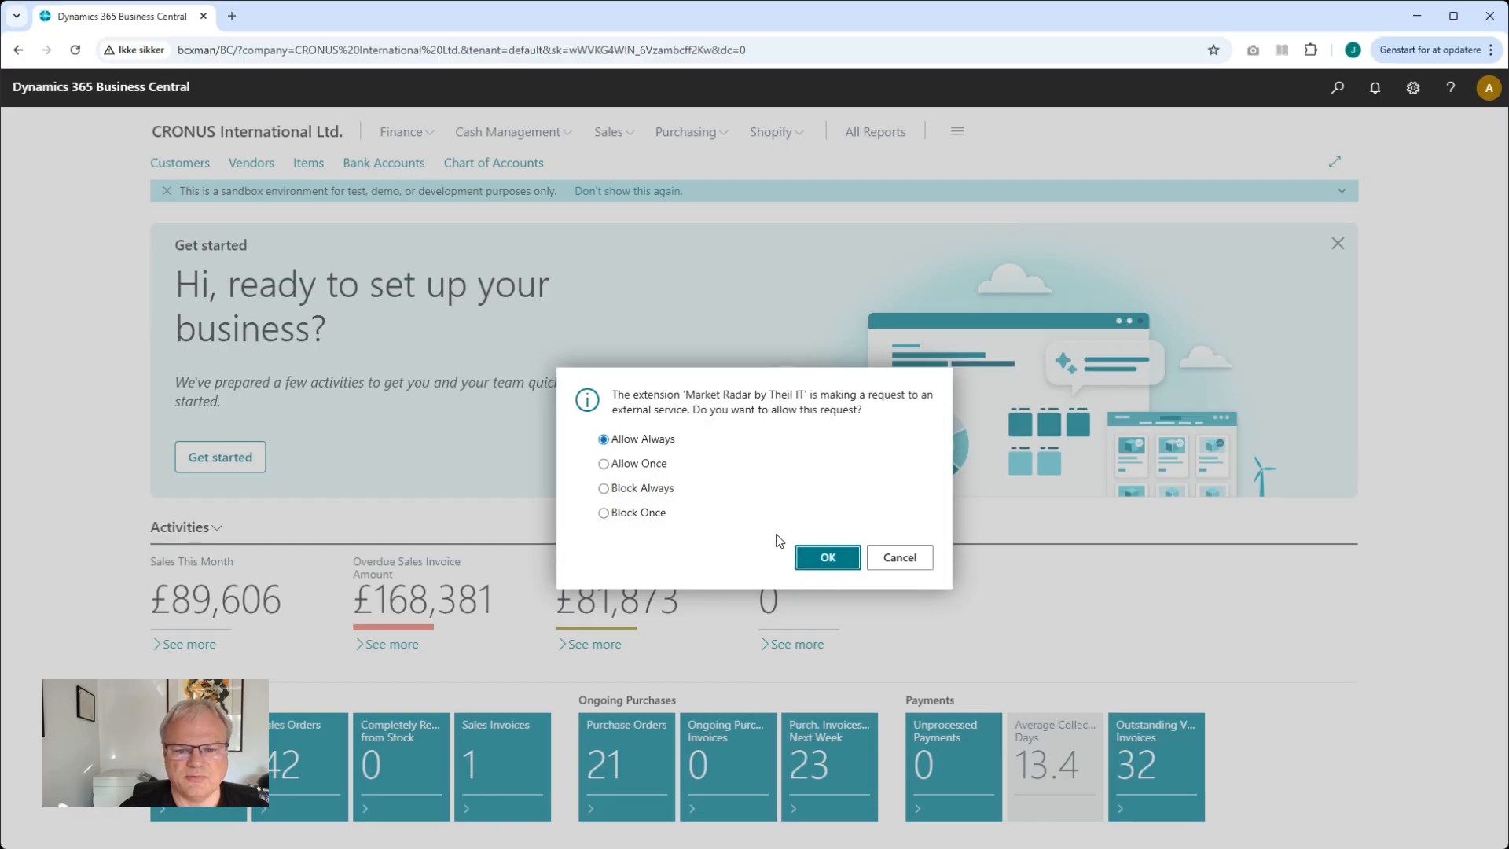
left_click(828, 558)
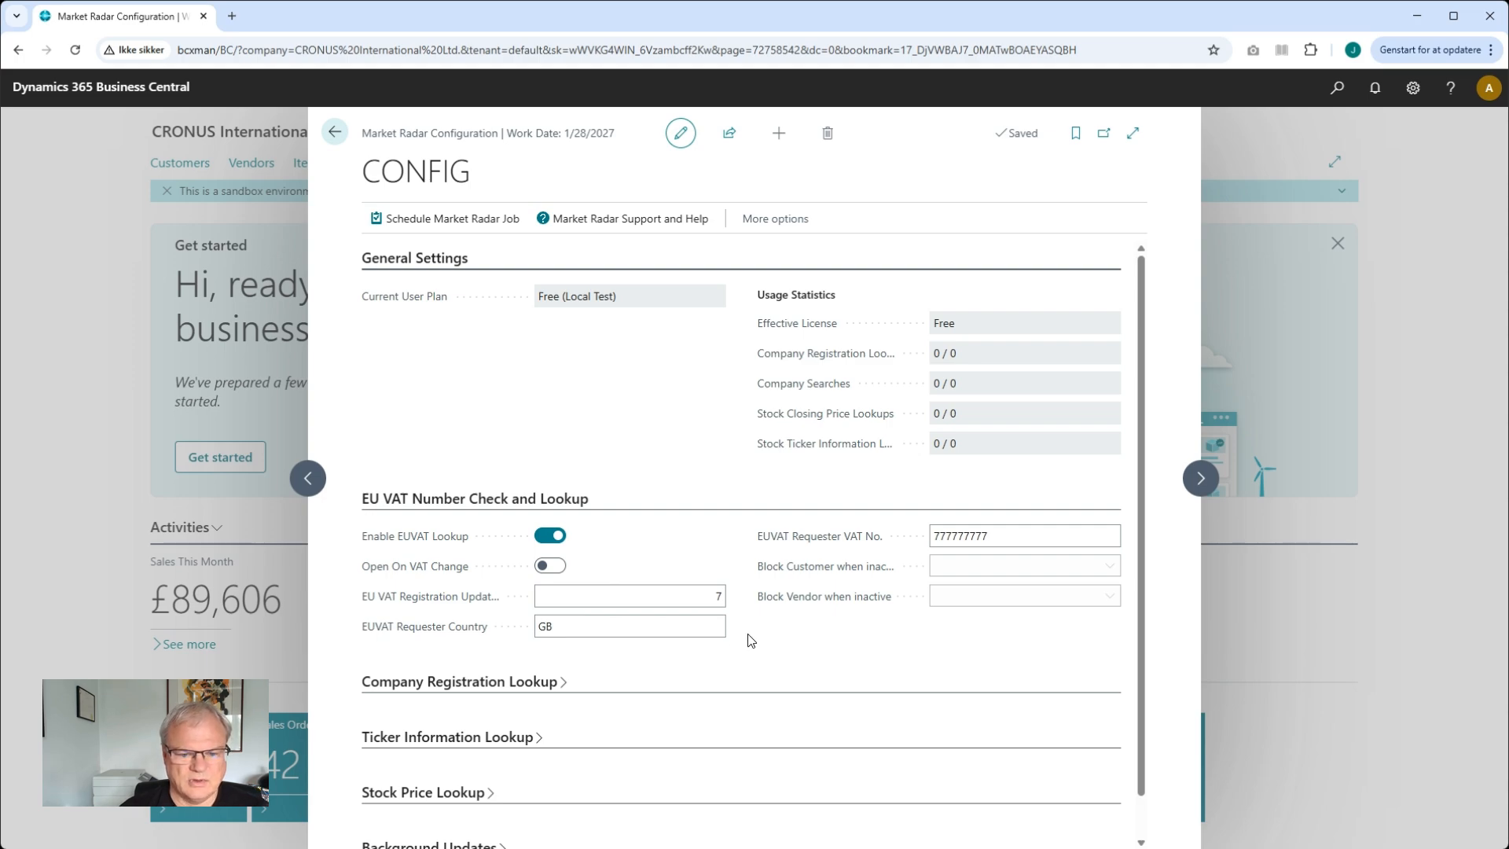
Set the EUVAT requester country to DK and the EUVAT requester VAT No. to 19293386
left_click(560, 628)
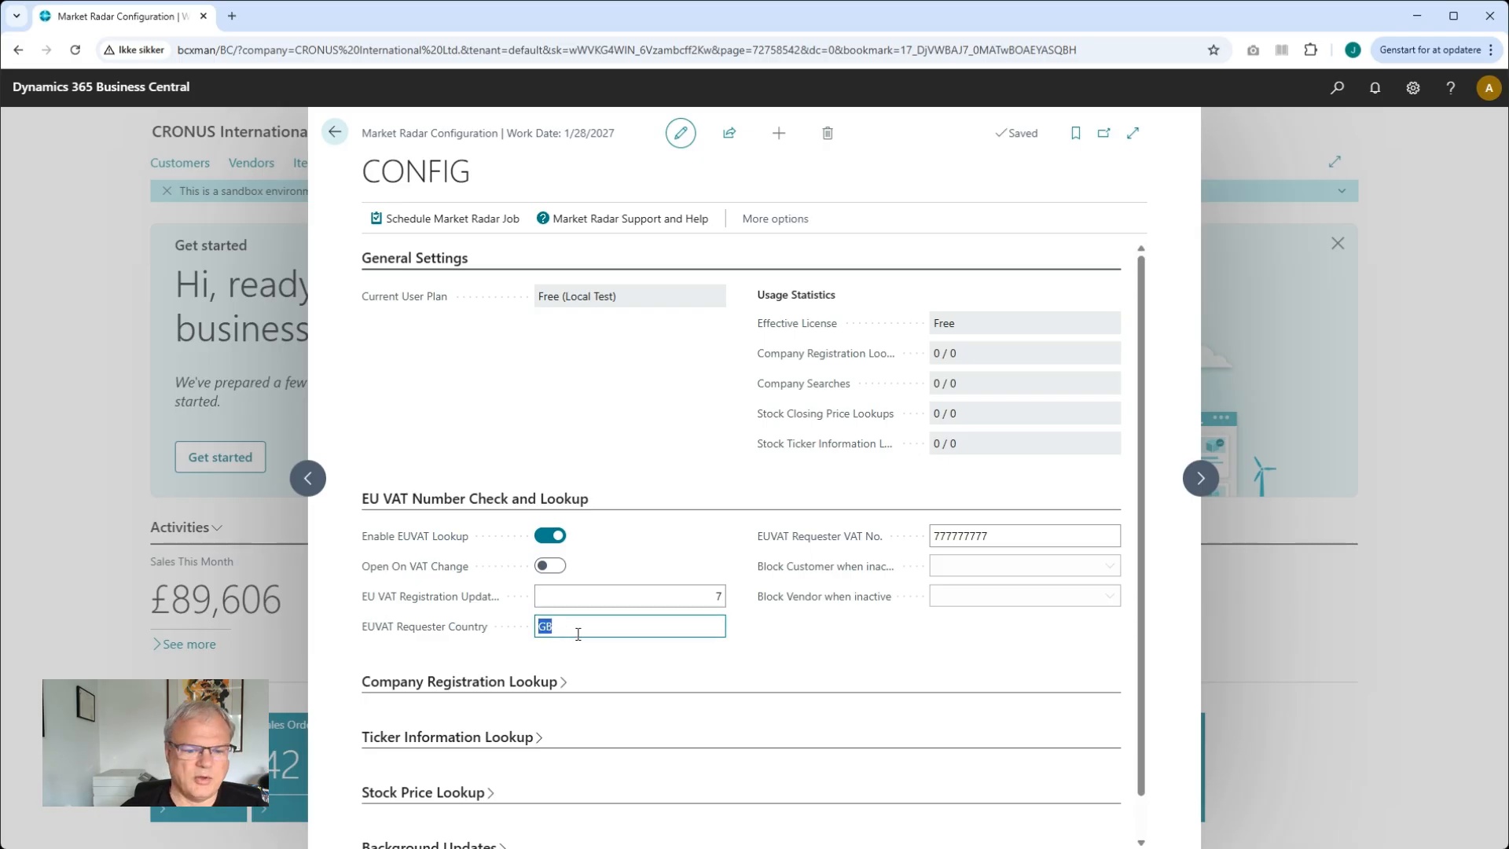
type("DK")
key("Tab")
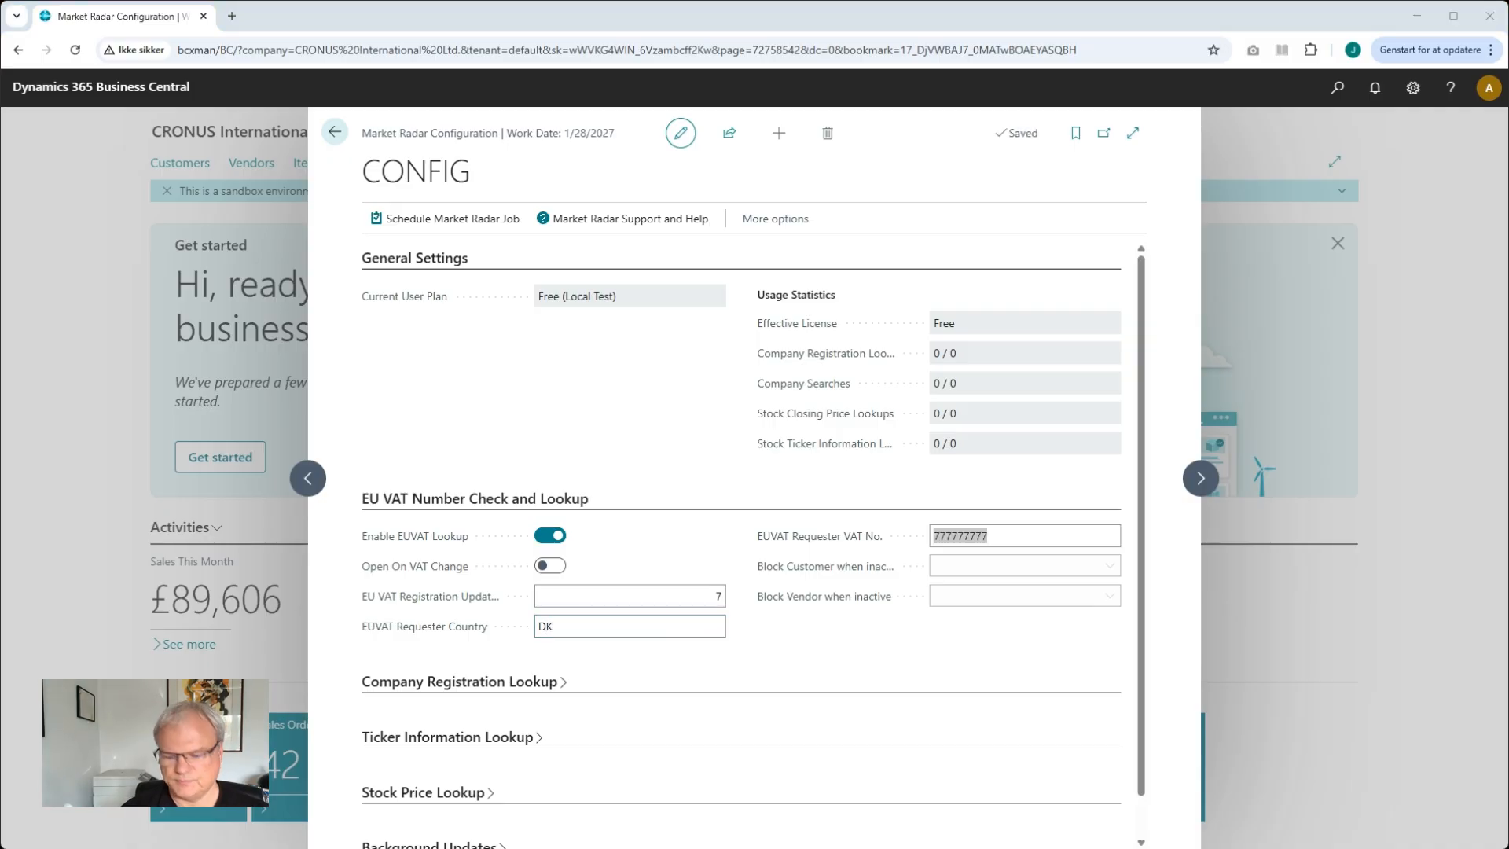
left_click(975, 538)
key("Tab")
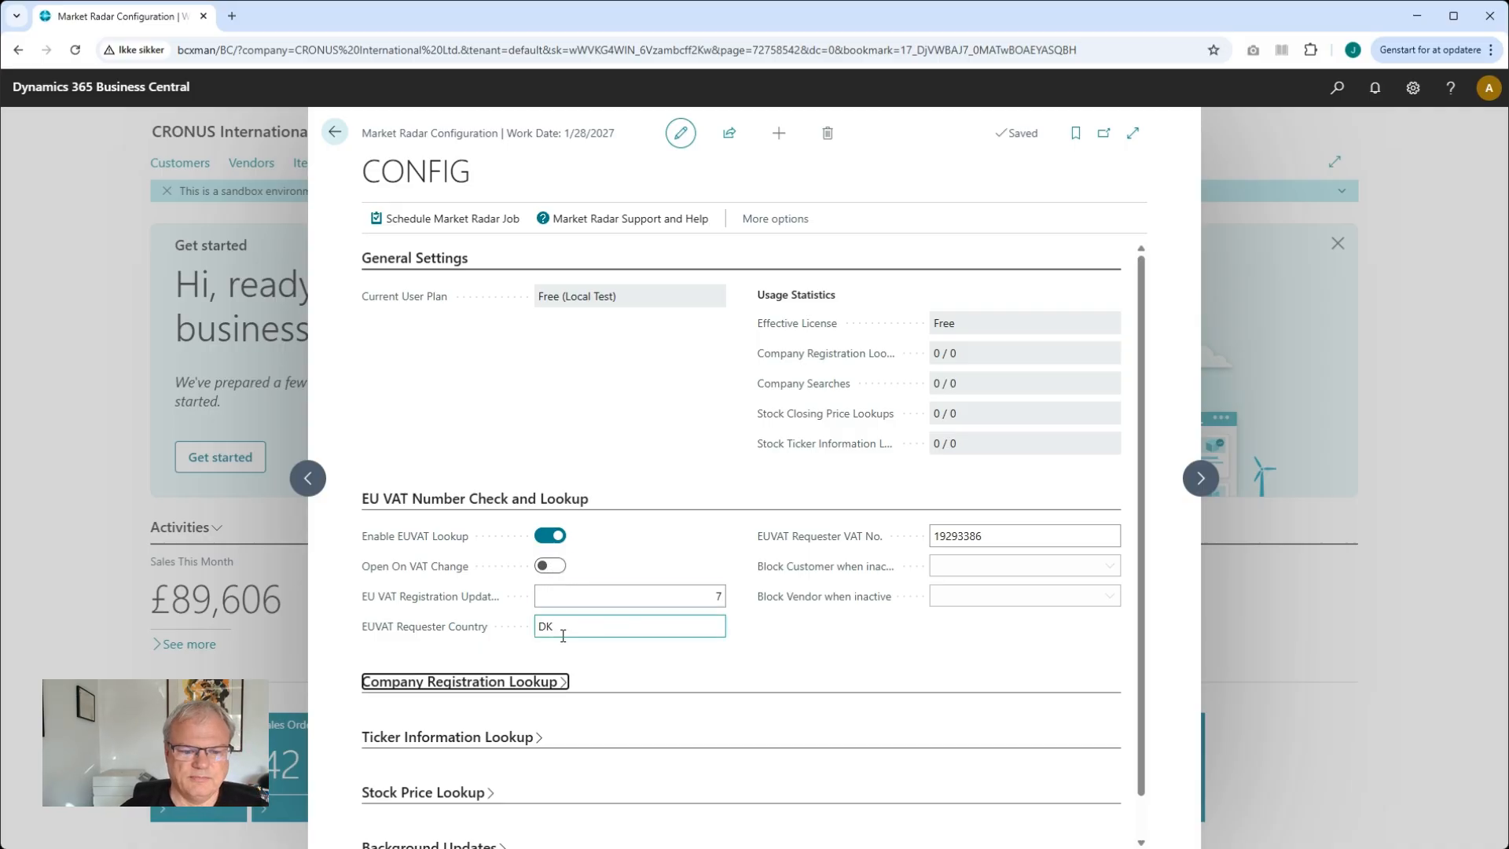
Inspect the block-when-inactive settings and the background auto-update options for customers and vendors
left_click(607, 603)
key("Tab")
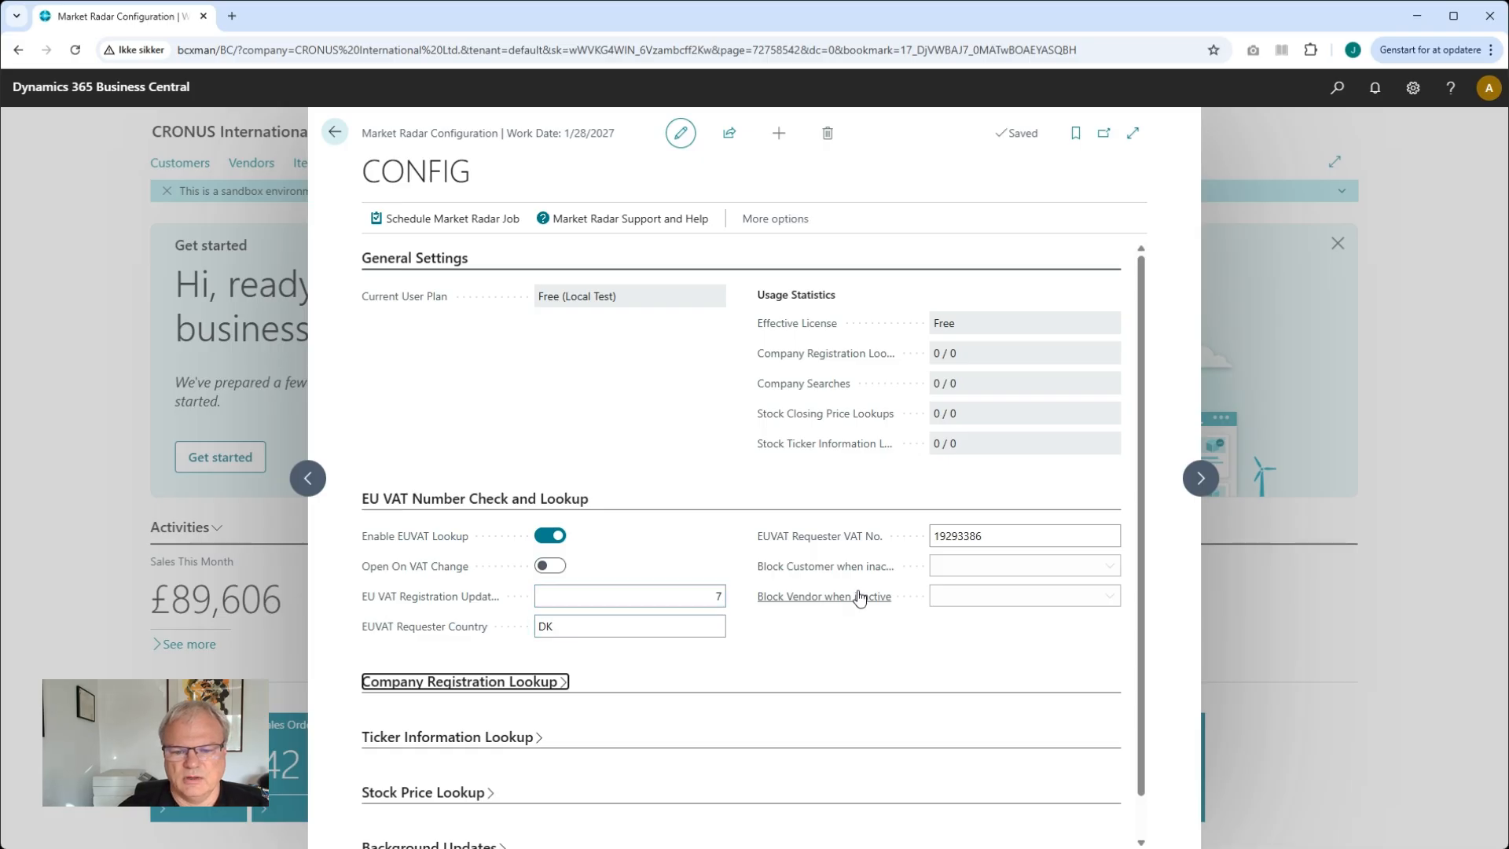
mouse_move(868, 574)
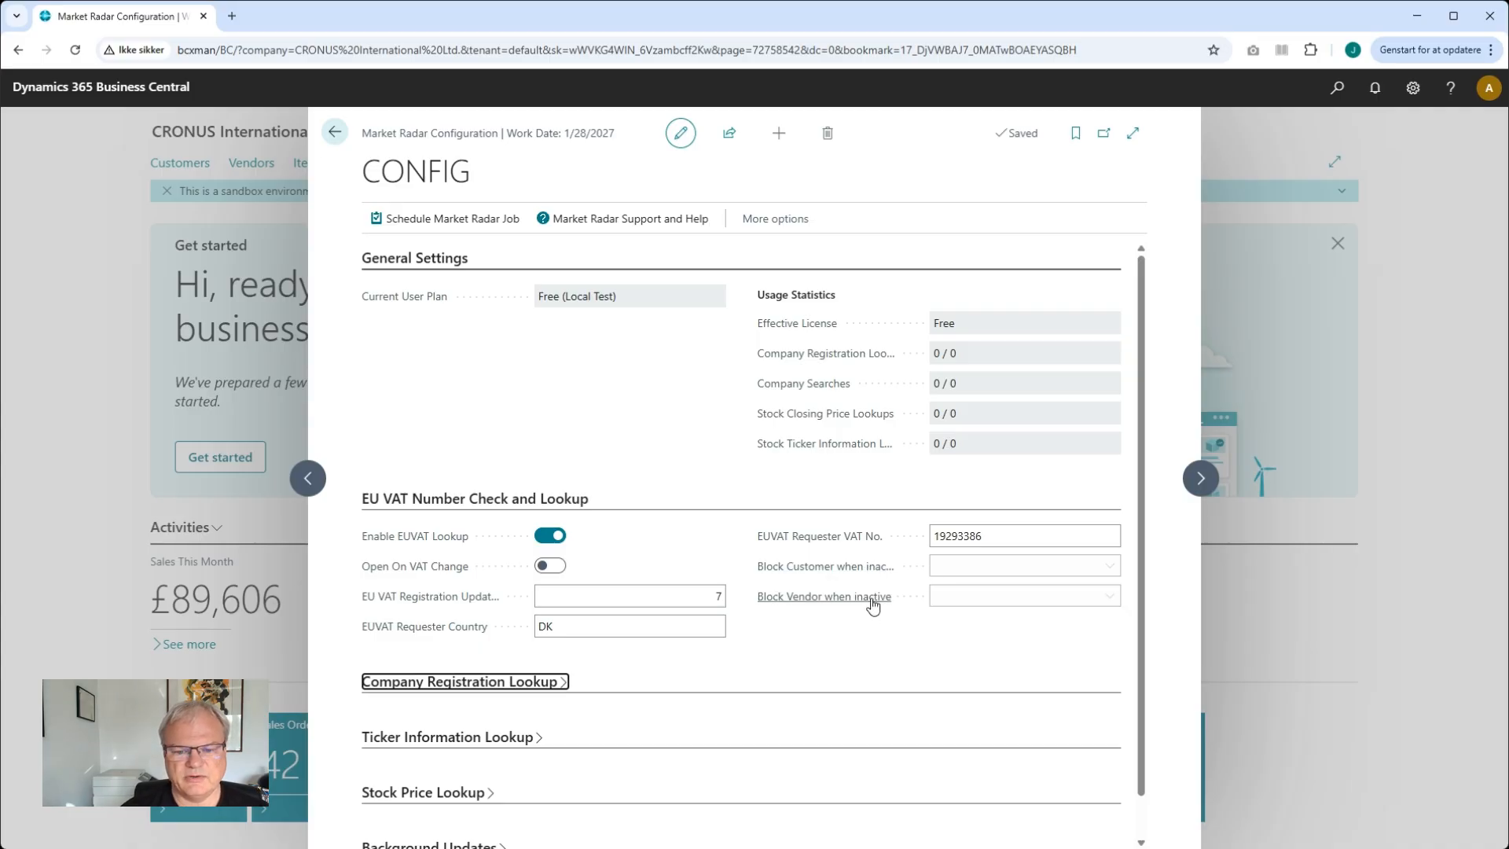
mouse_move(868, 604)
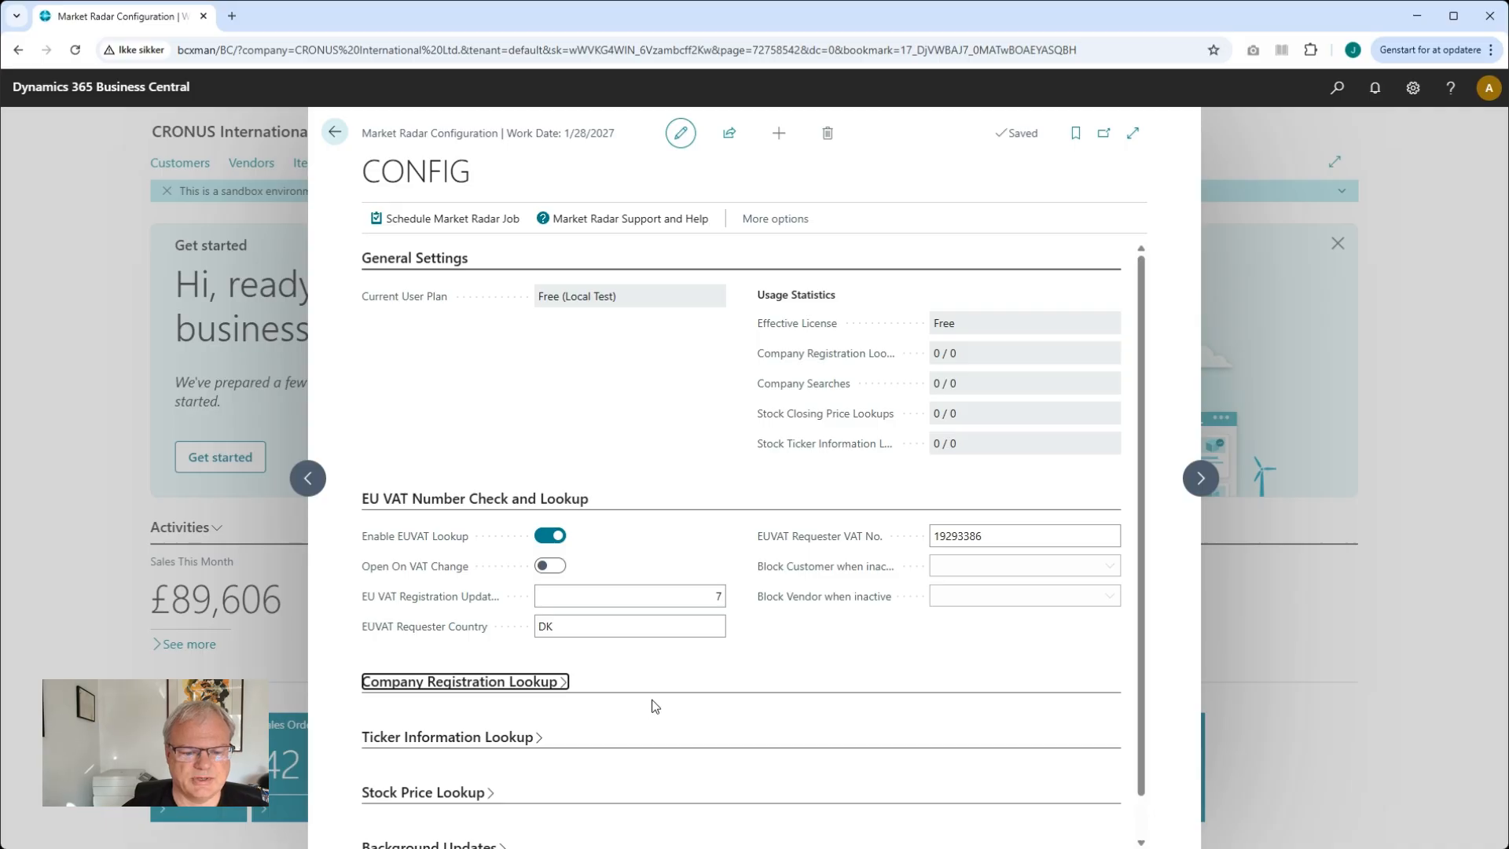
scroll(655, 705, "down", 1)
left_click(504, 804)
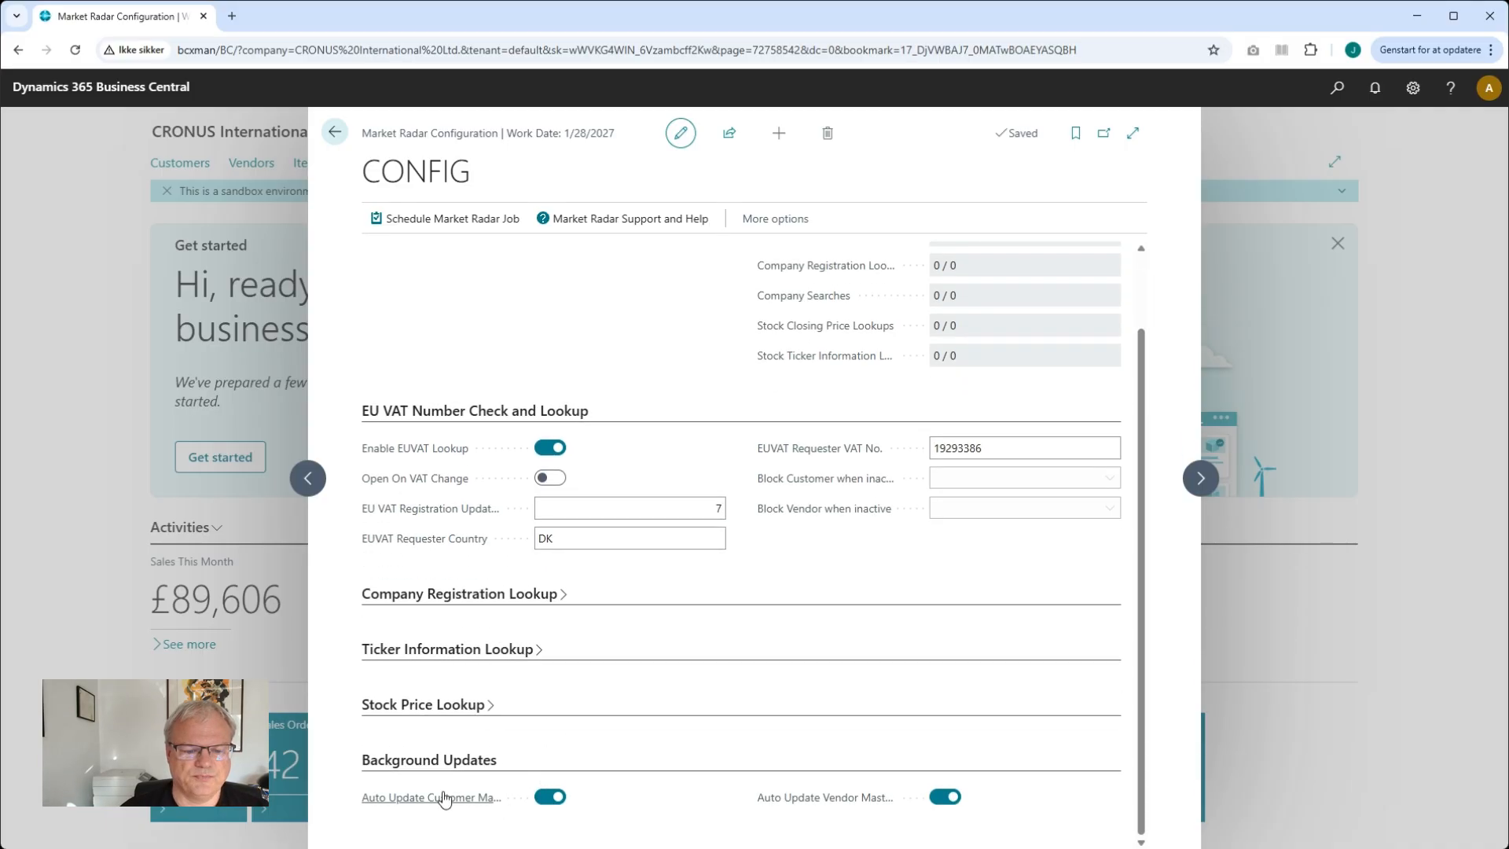
mouse_move(420, 797)
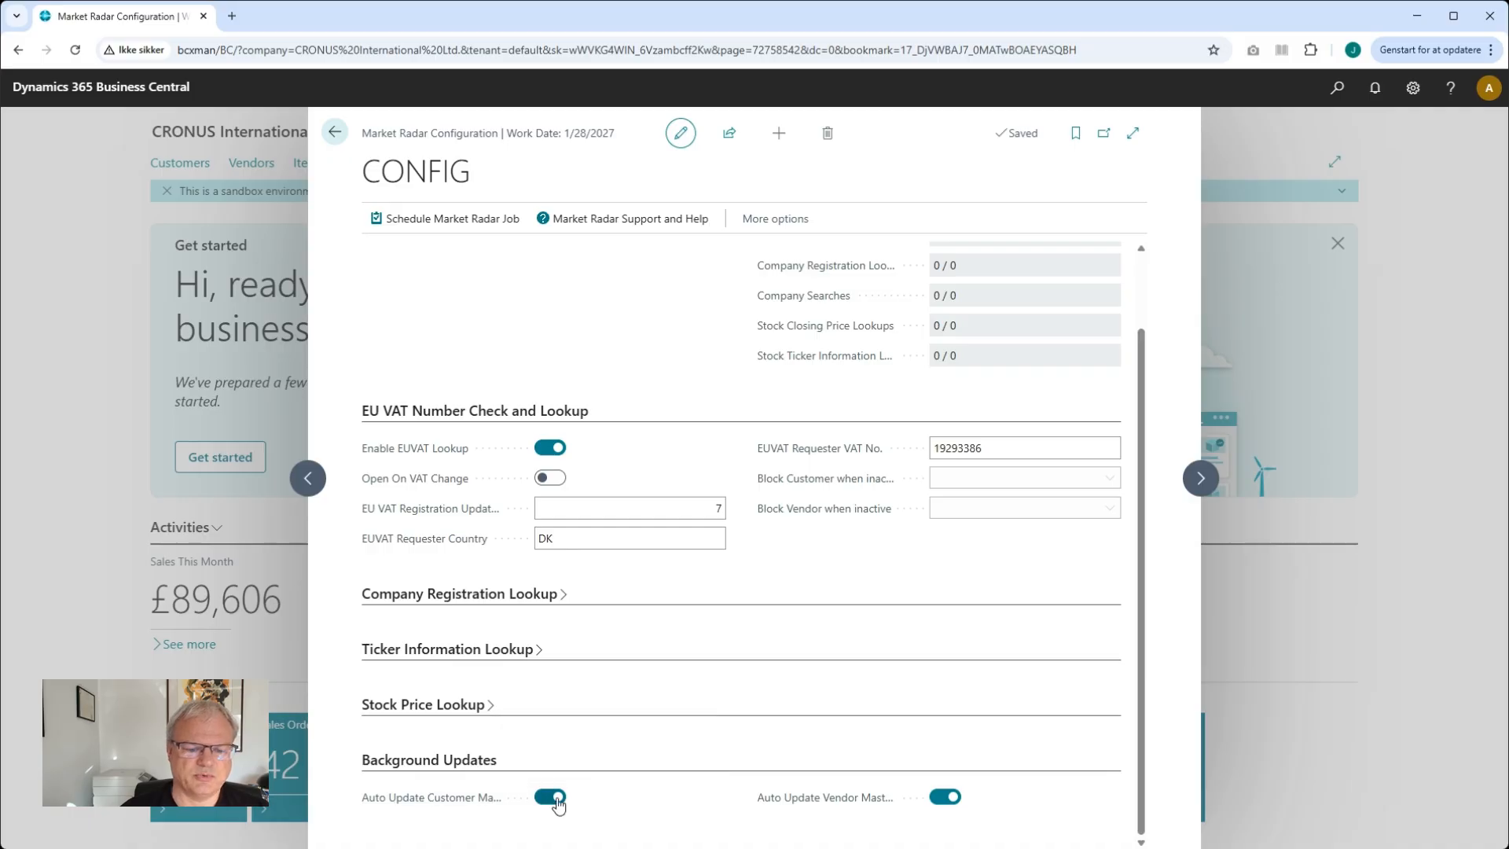
mouse_move(483, 805)
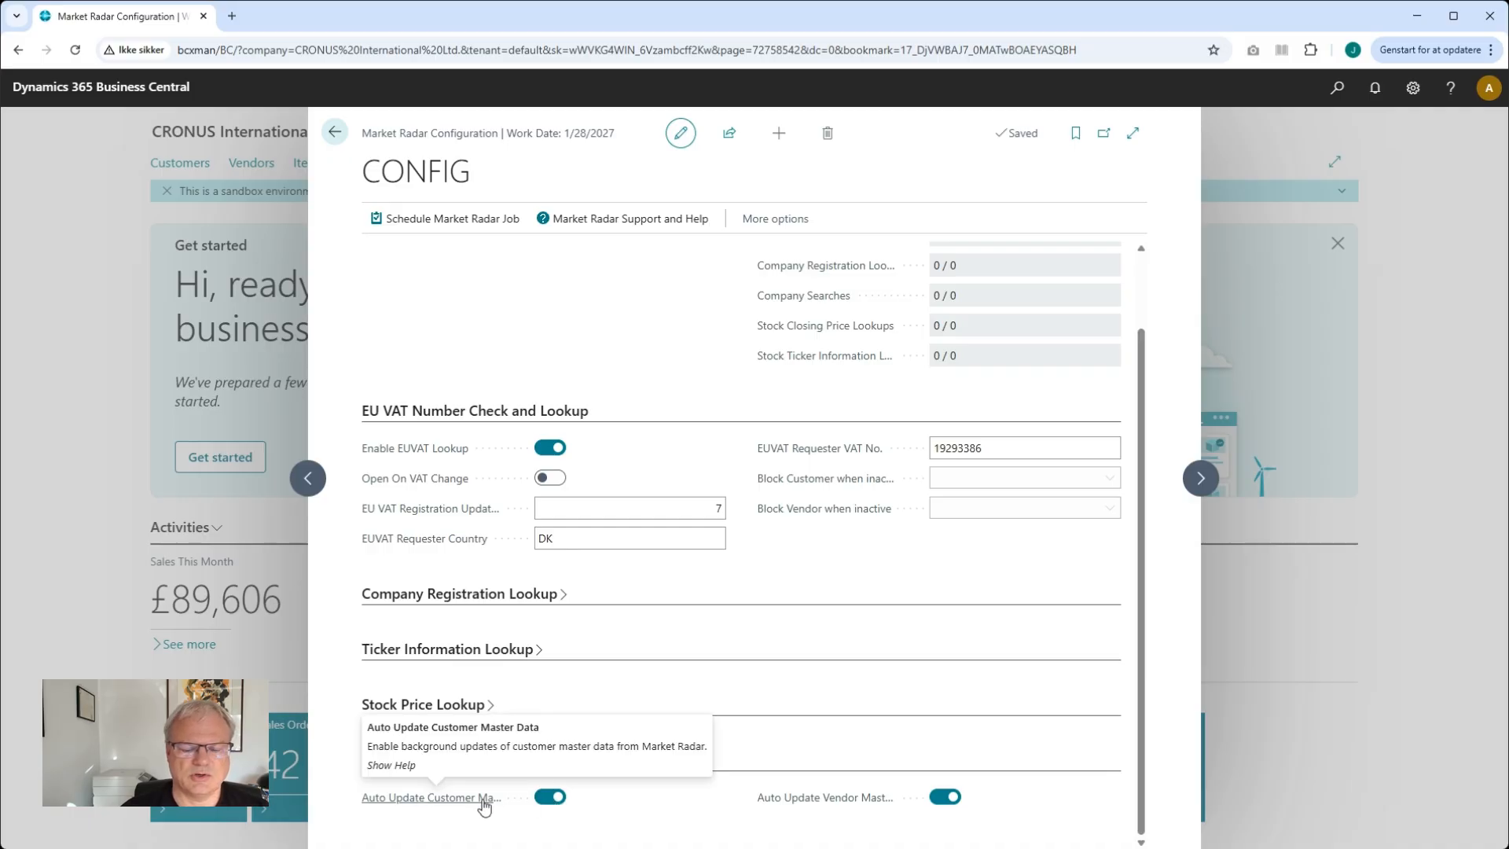
mouse_move(804, 807)
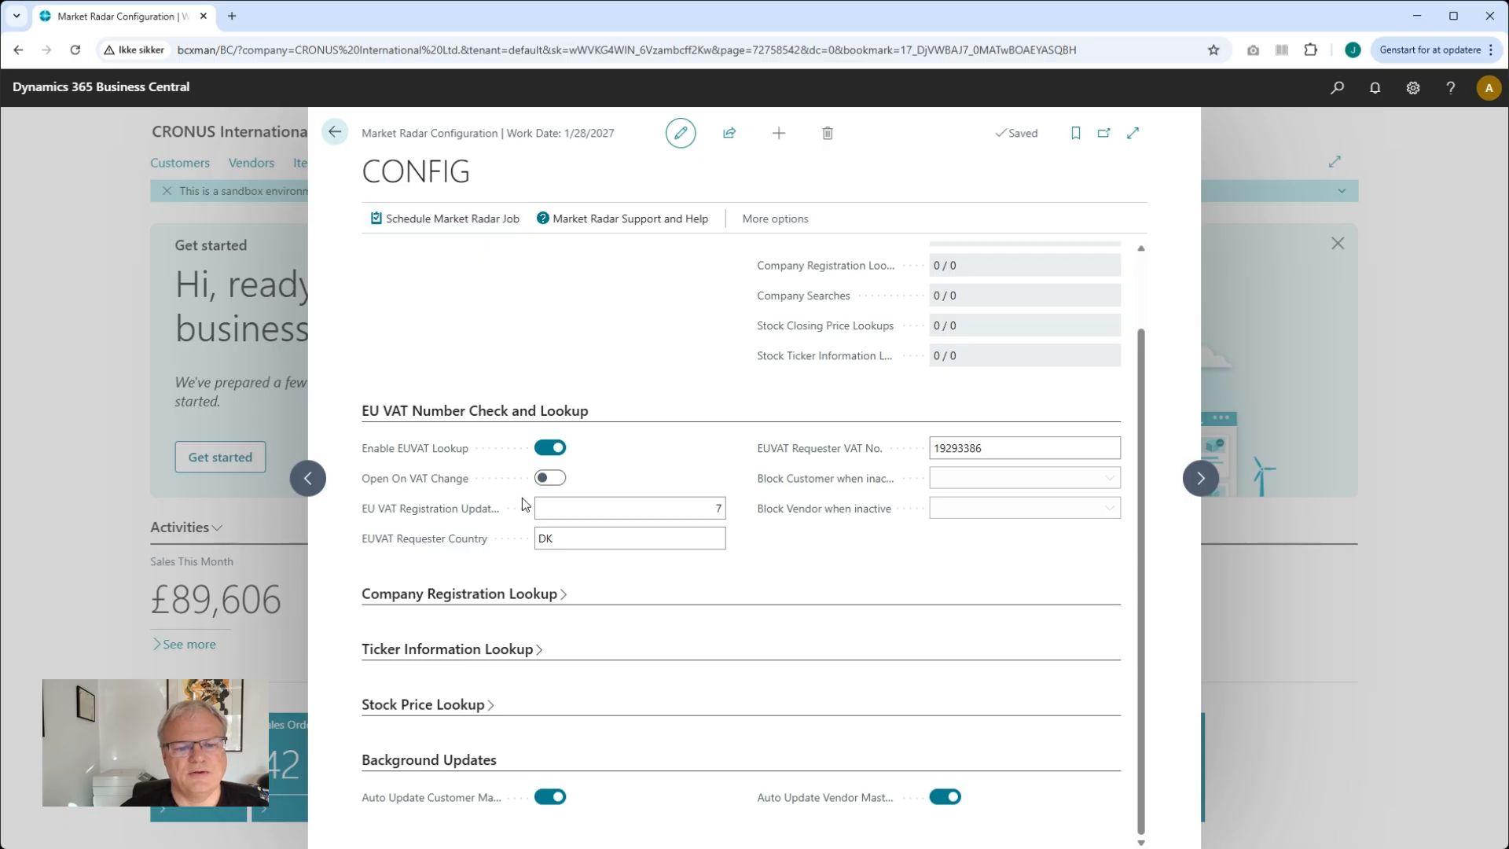
Check the EU VAT registration update interval and close the configuration page
left_click(603, 512)
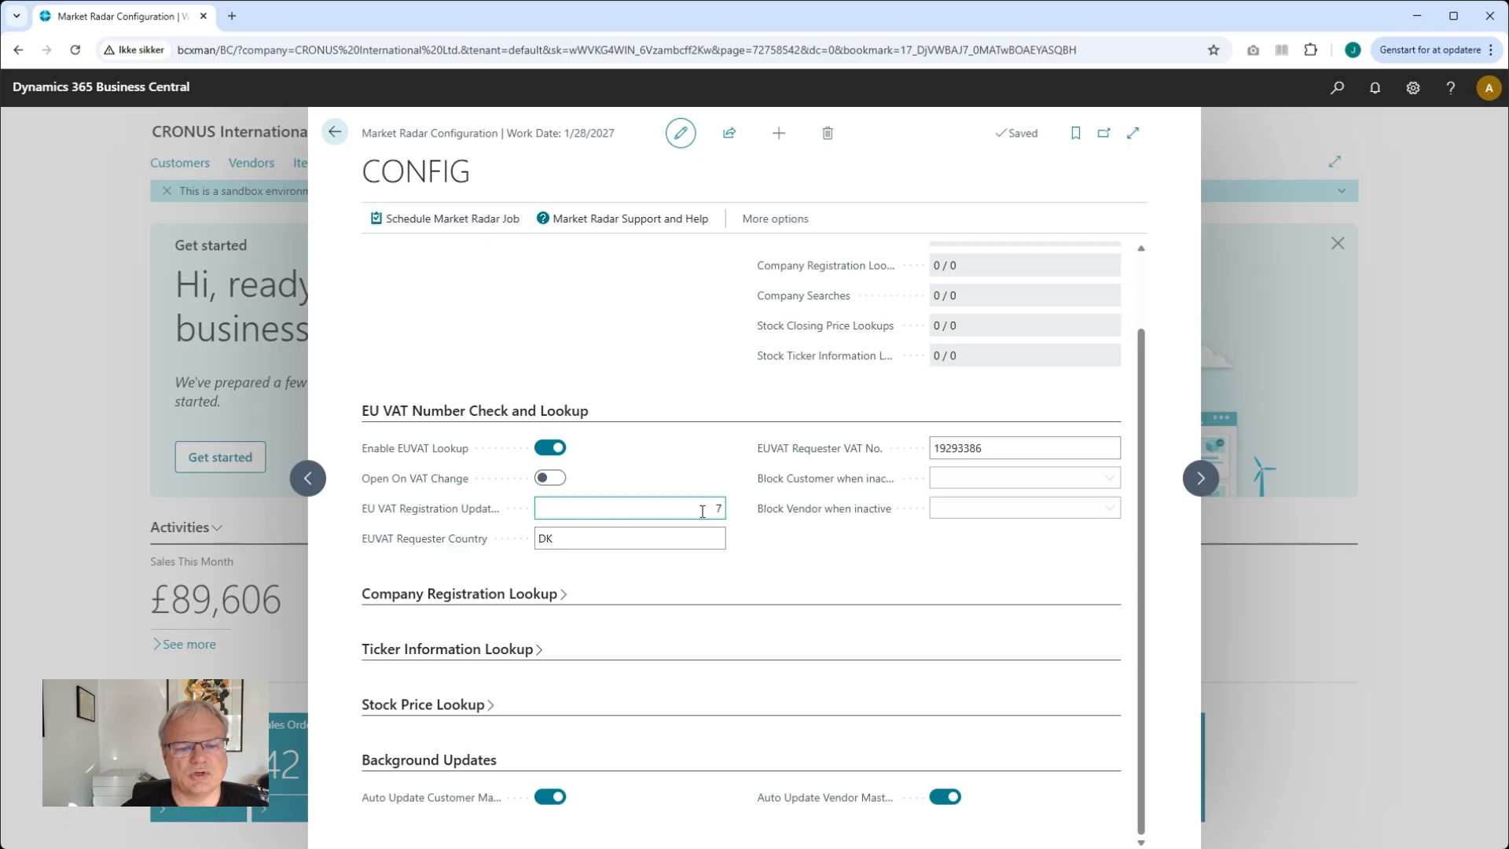
mouse_move(472, 521)
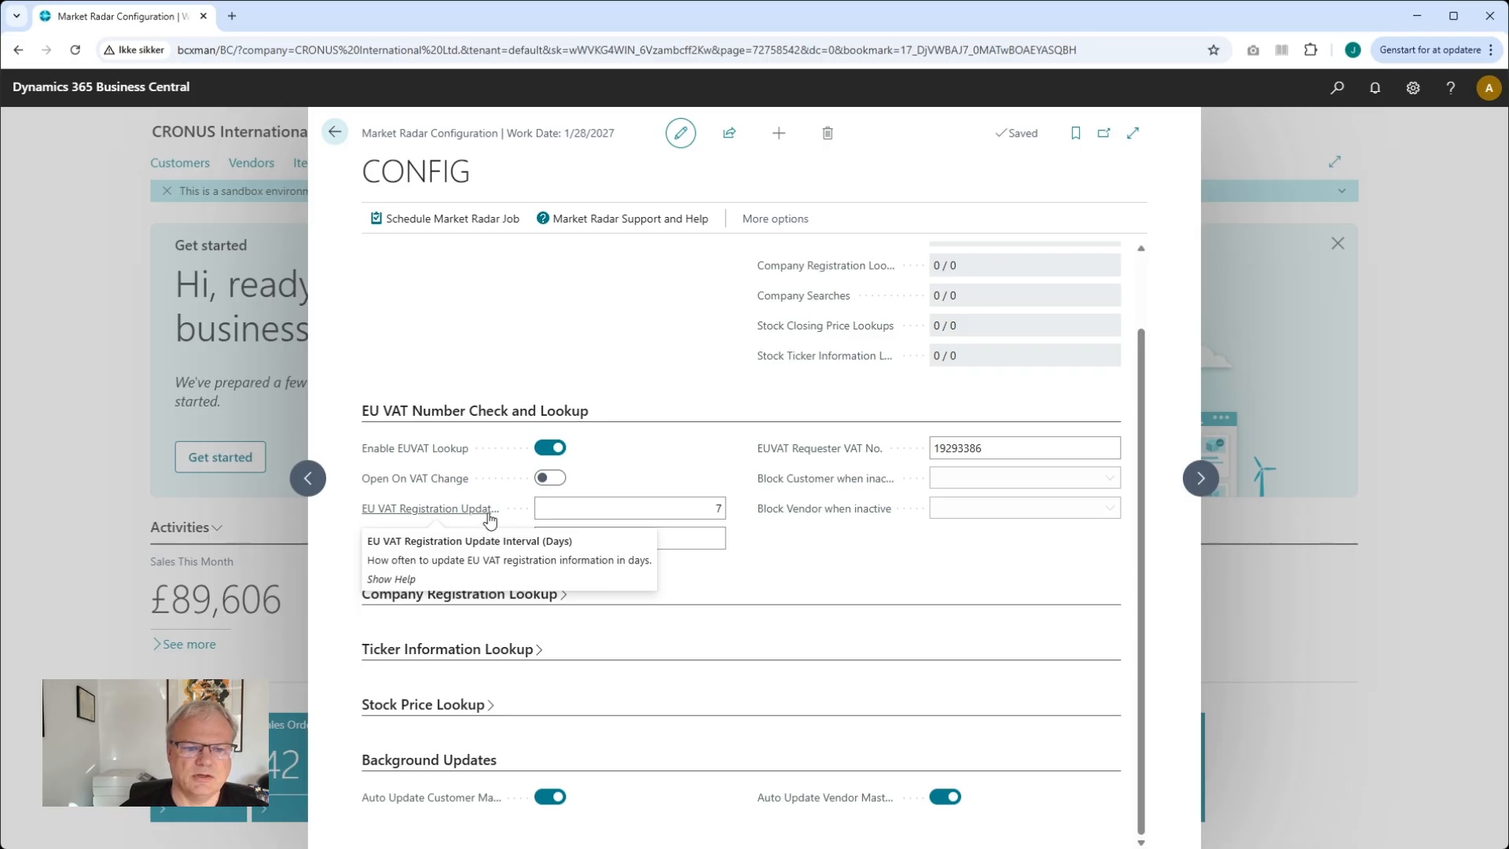
left_click(696, 508)
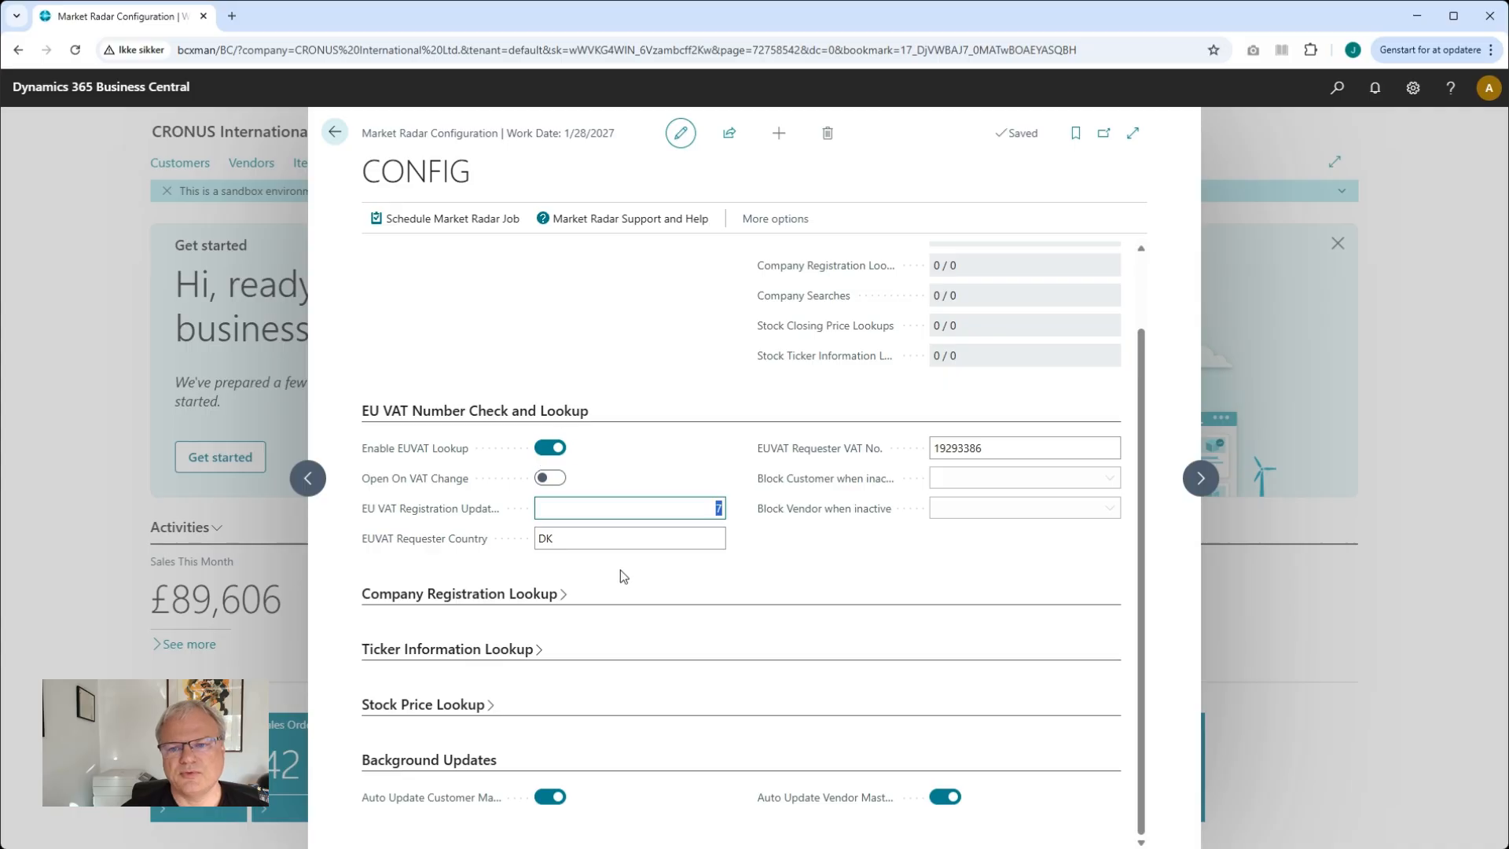
left_click(330, 132)
left_click(329, 132)
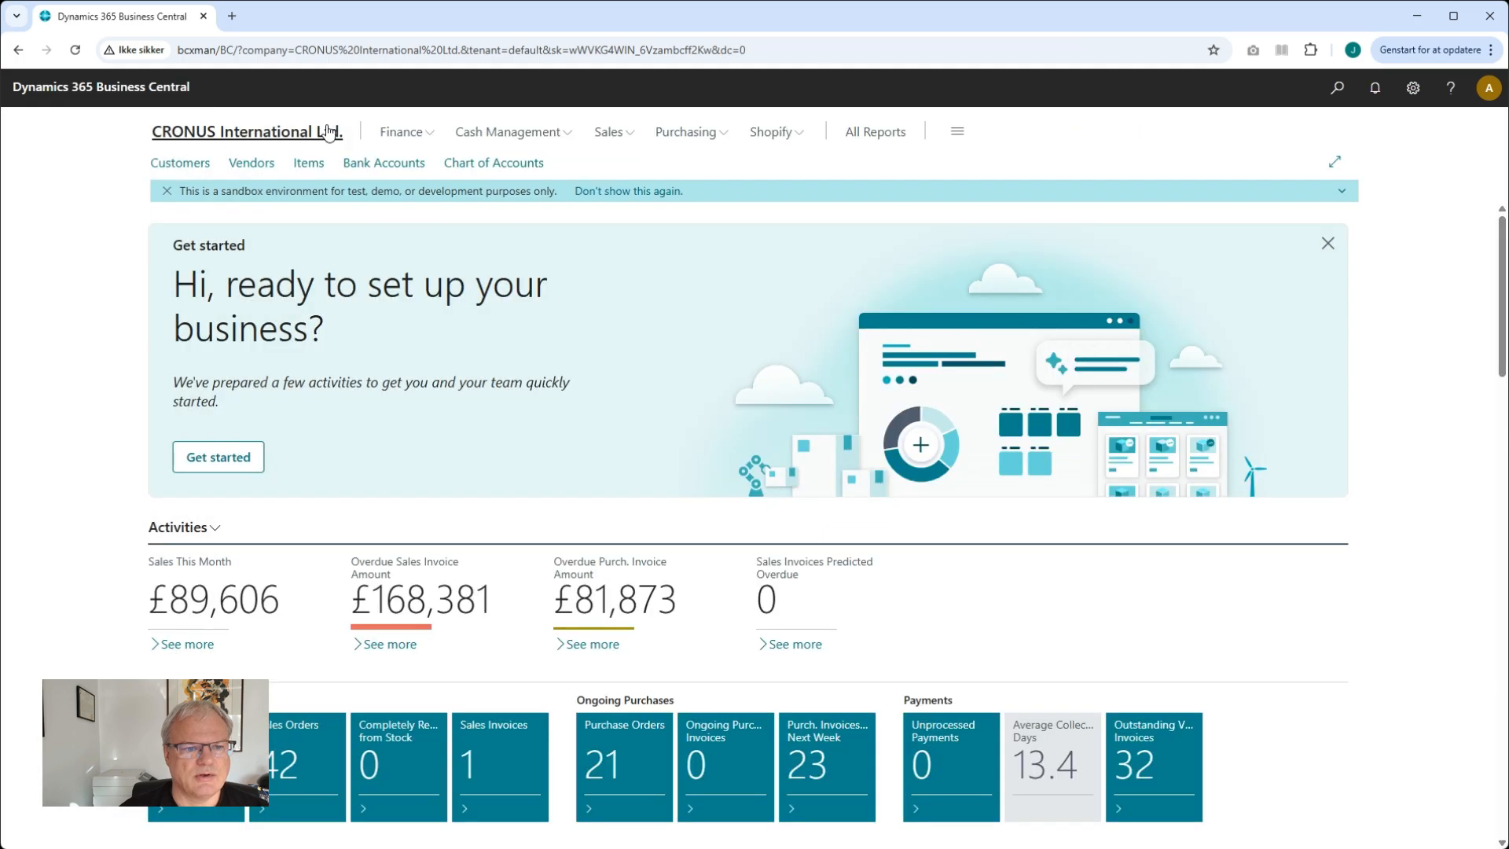
Create a new customer from the CUSTOMER EU COMPANY template
left_click(209, 166)
left_click(383, 161)
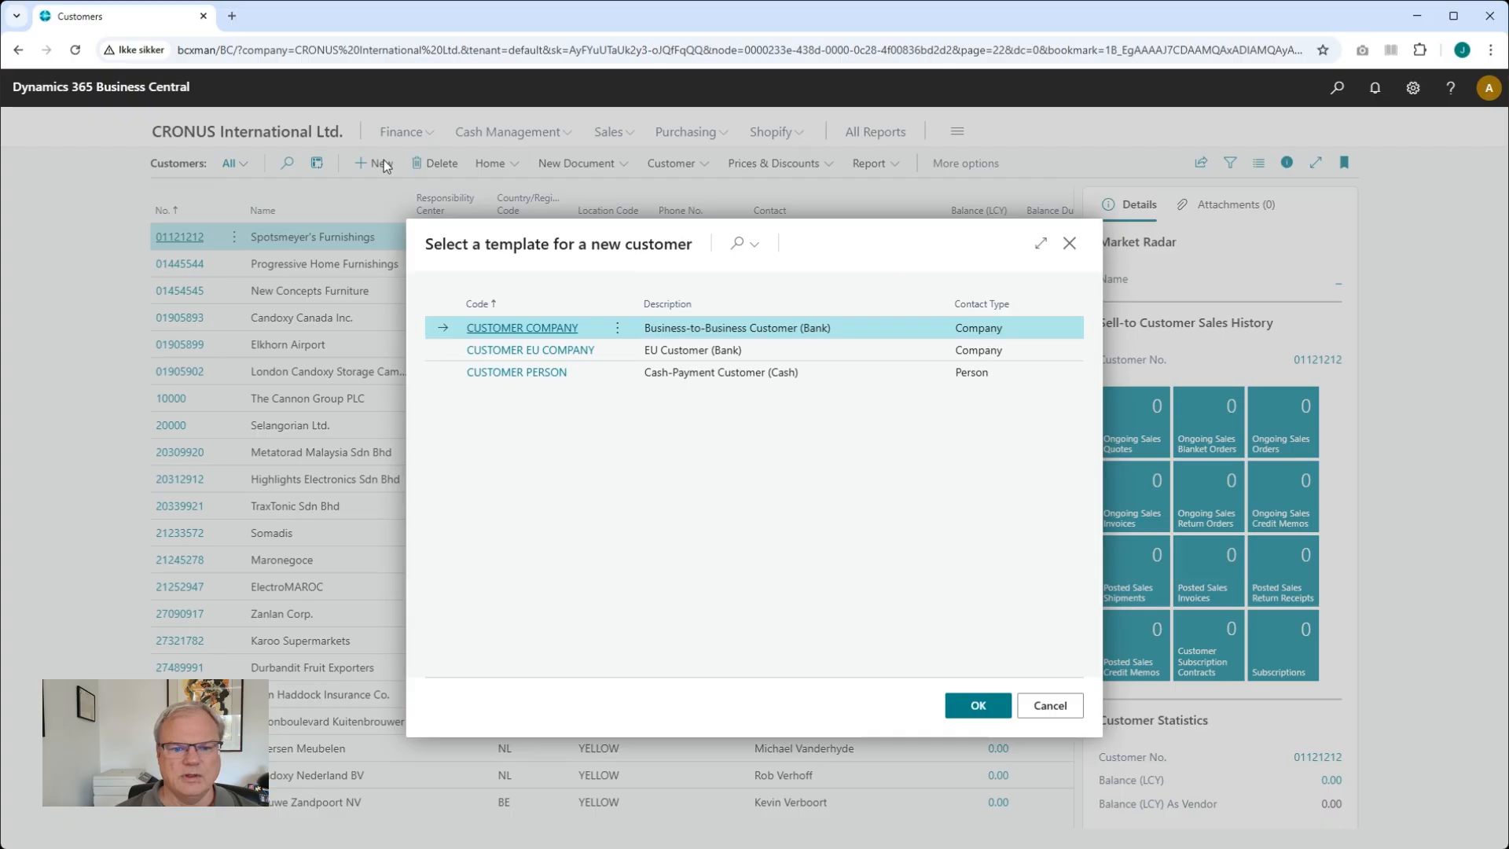
left_click(664, 352)
left_click(978, 706)
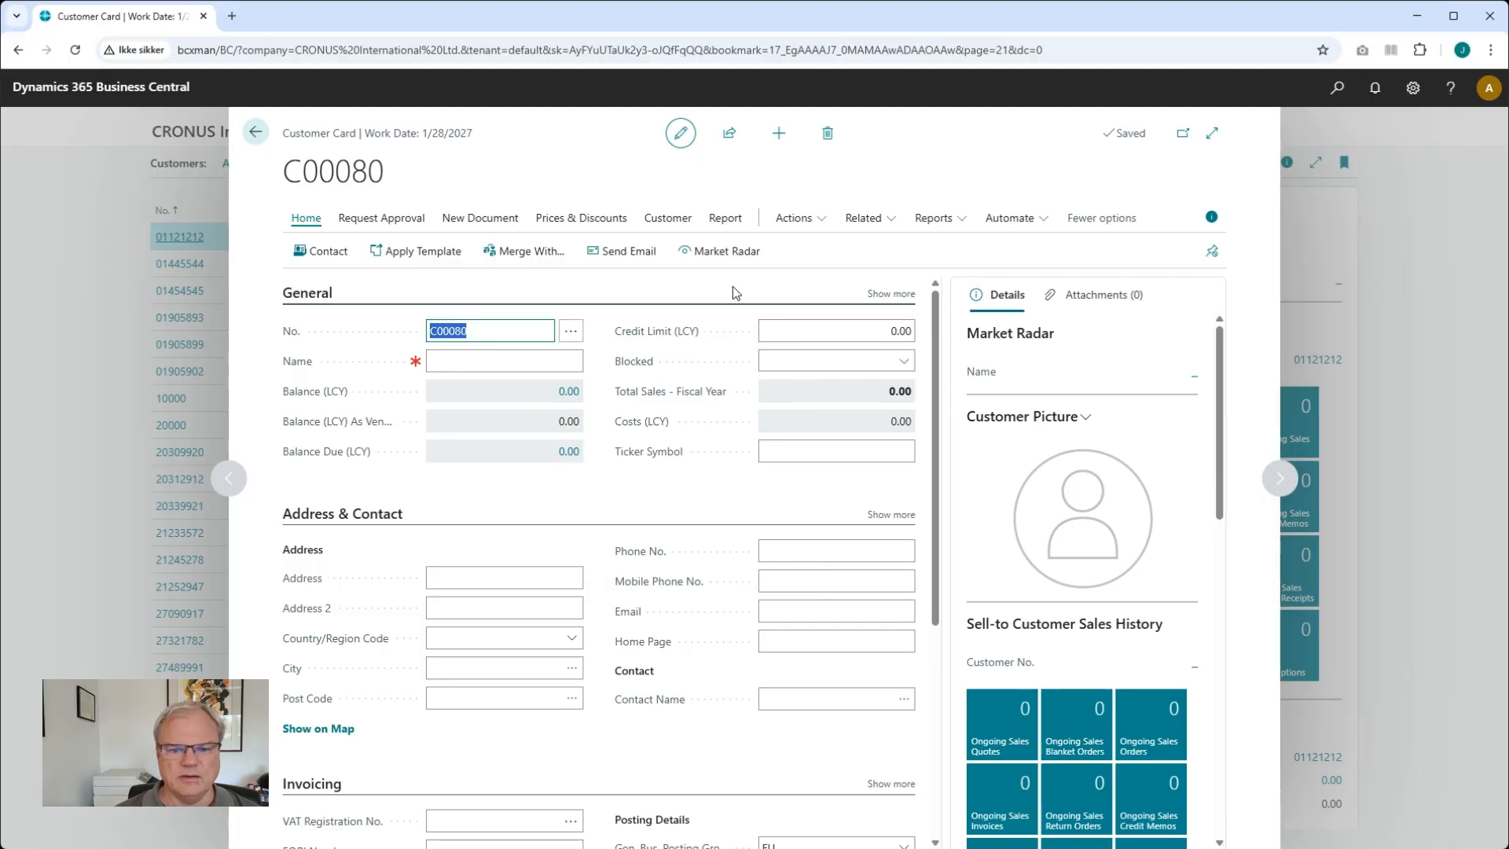
Open Market Radar for the new customer and enter the name Theil and VAT No. 19293386
left_click(727, 253)
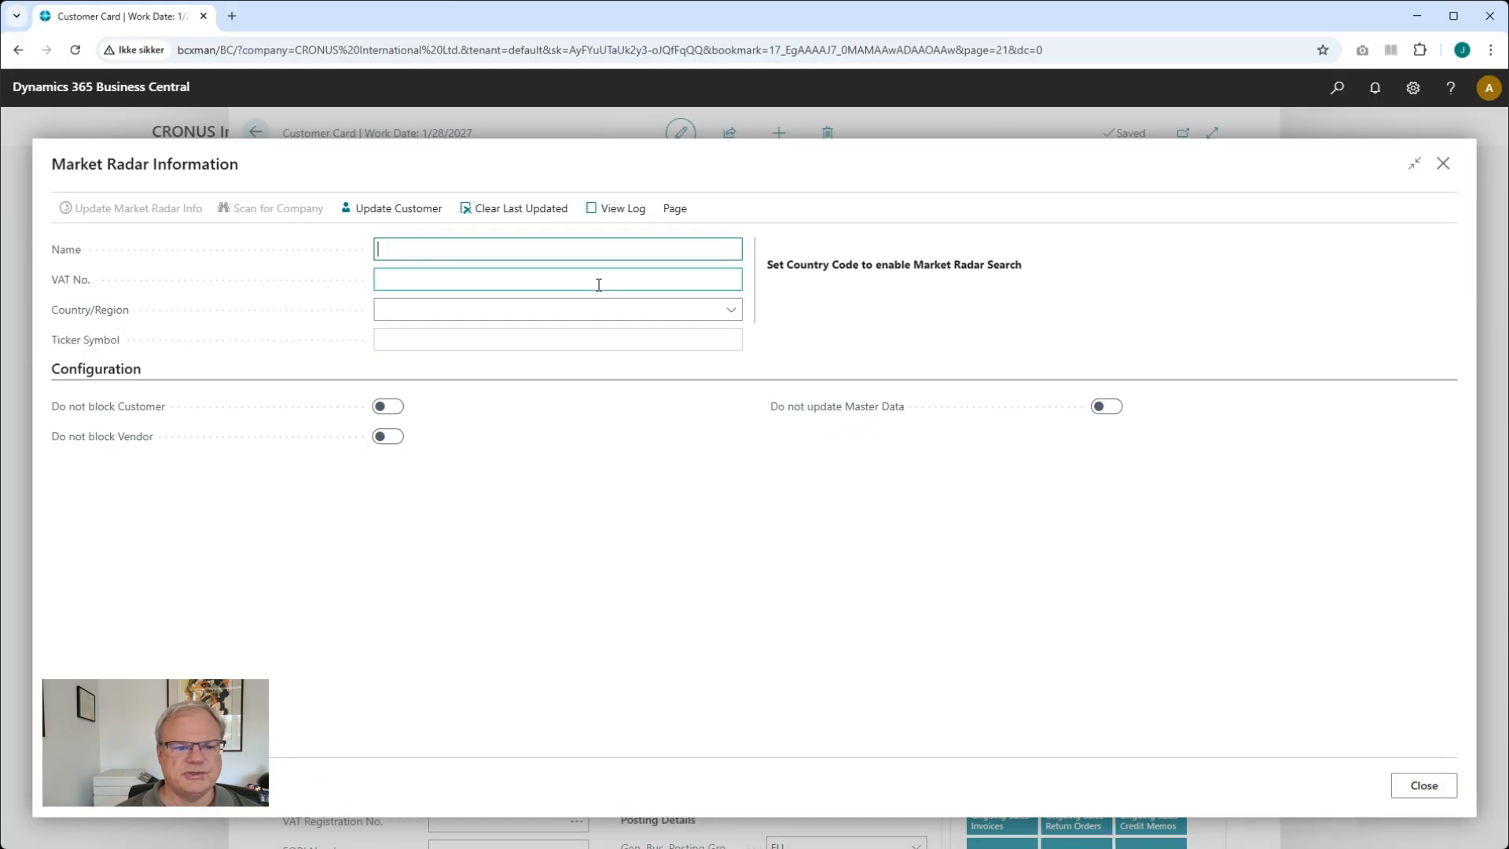
type("Theil")
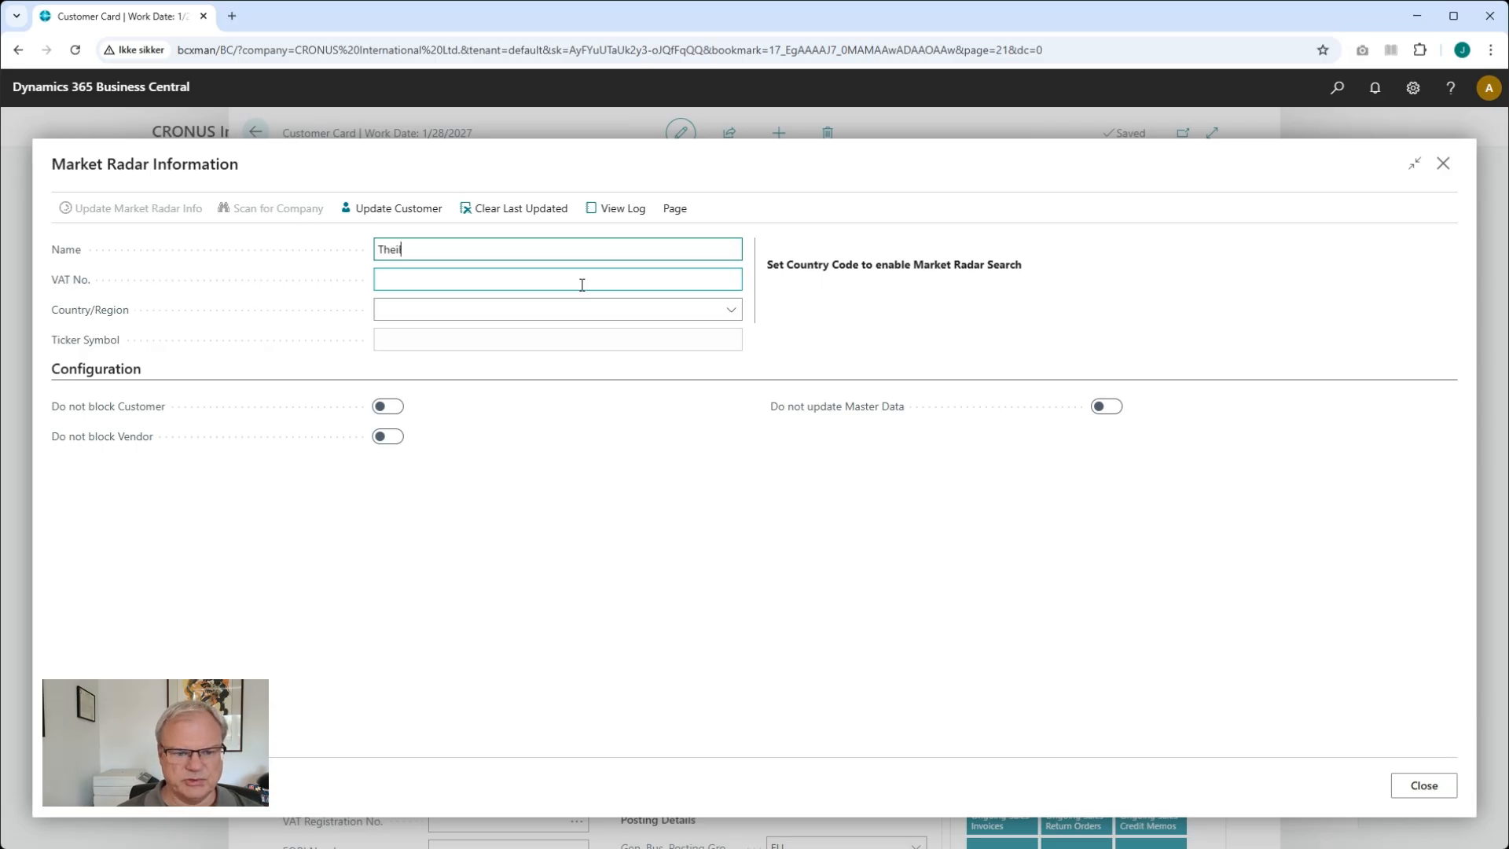
key("Tab")
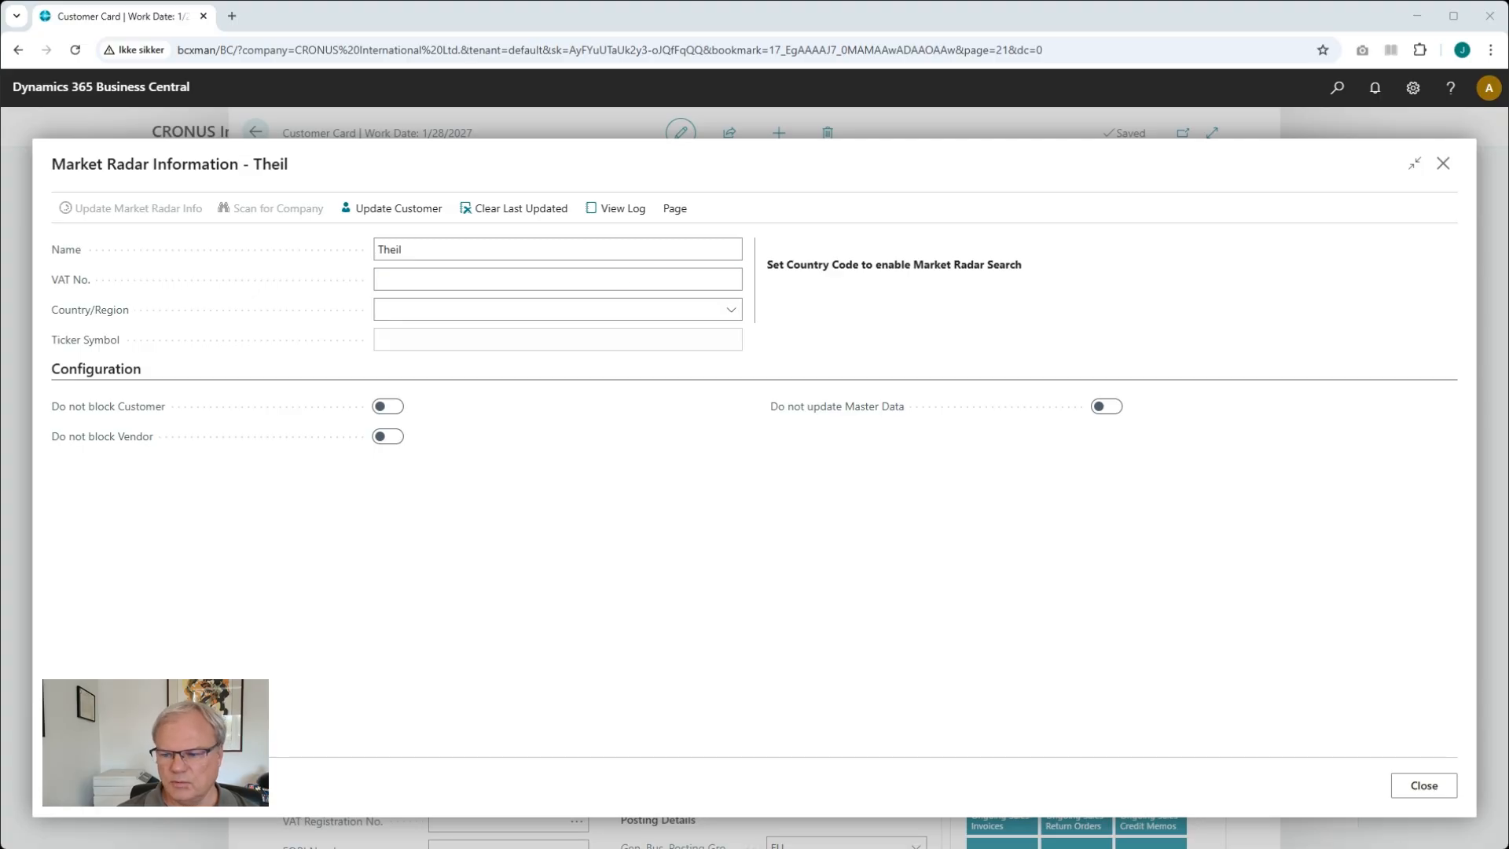
left_click(494, 277)
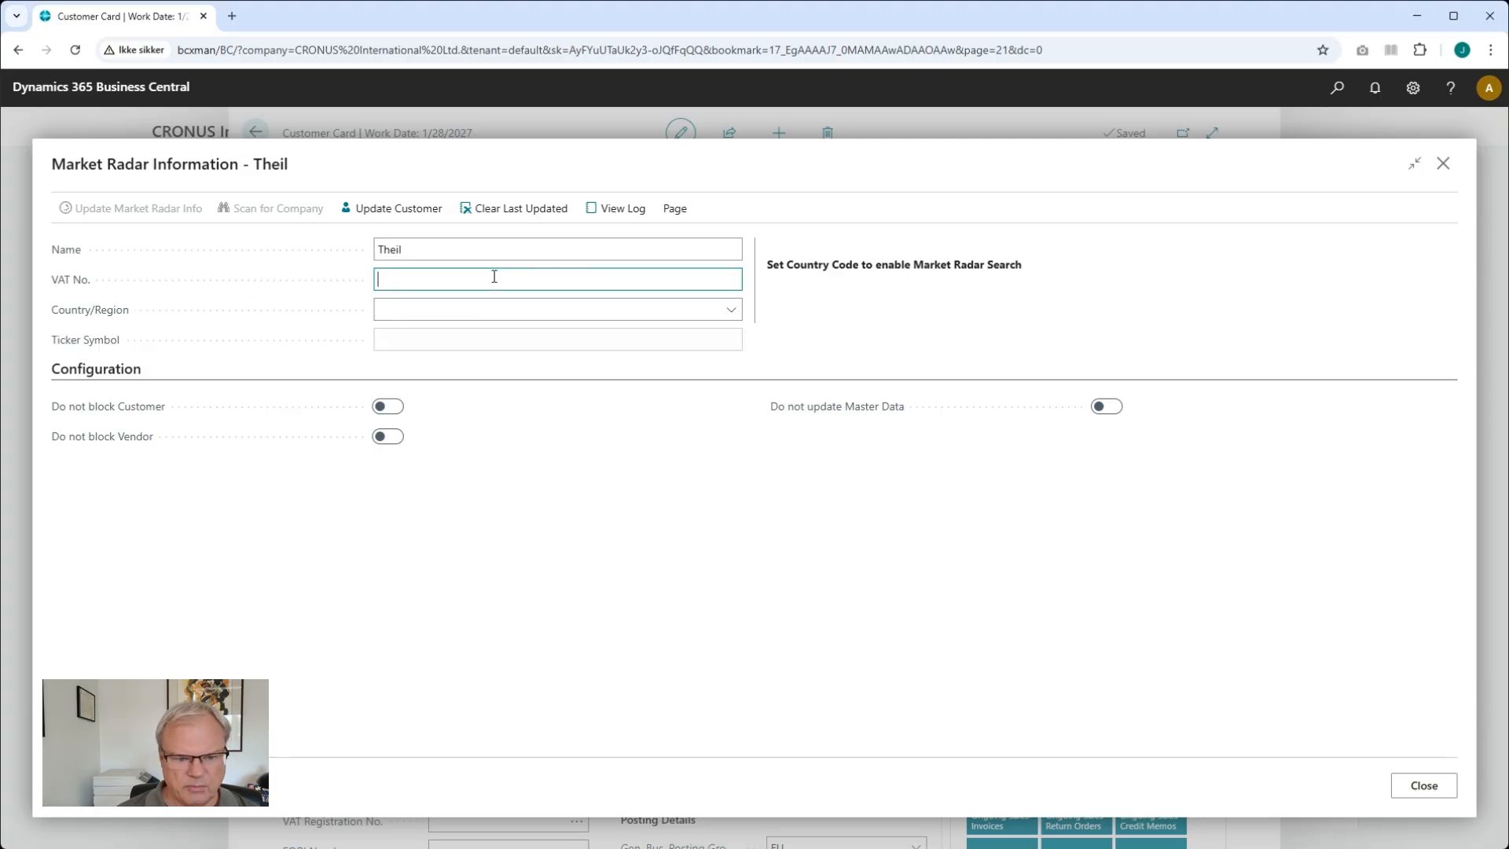
type("19293386")
Set the country/region to DK and update the Market Radar info for the customer
left_click(439, 310)
type("D")
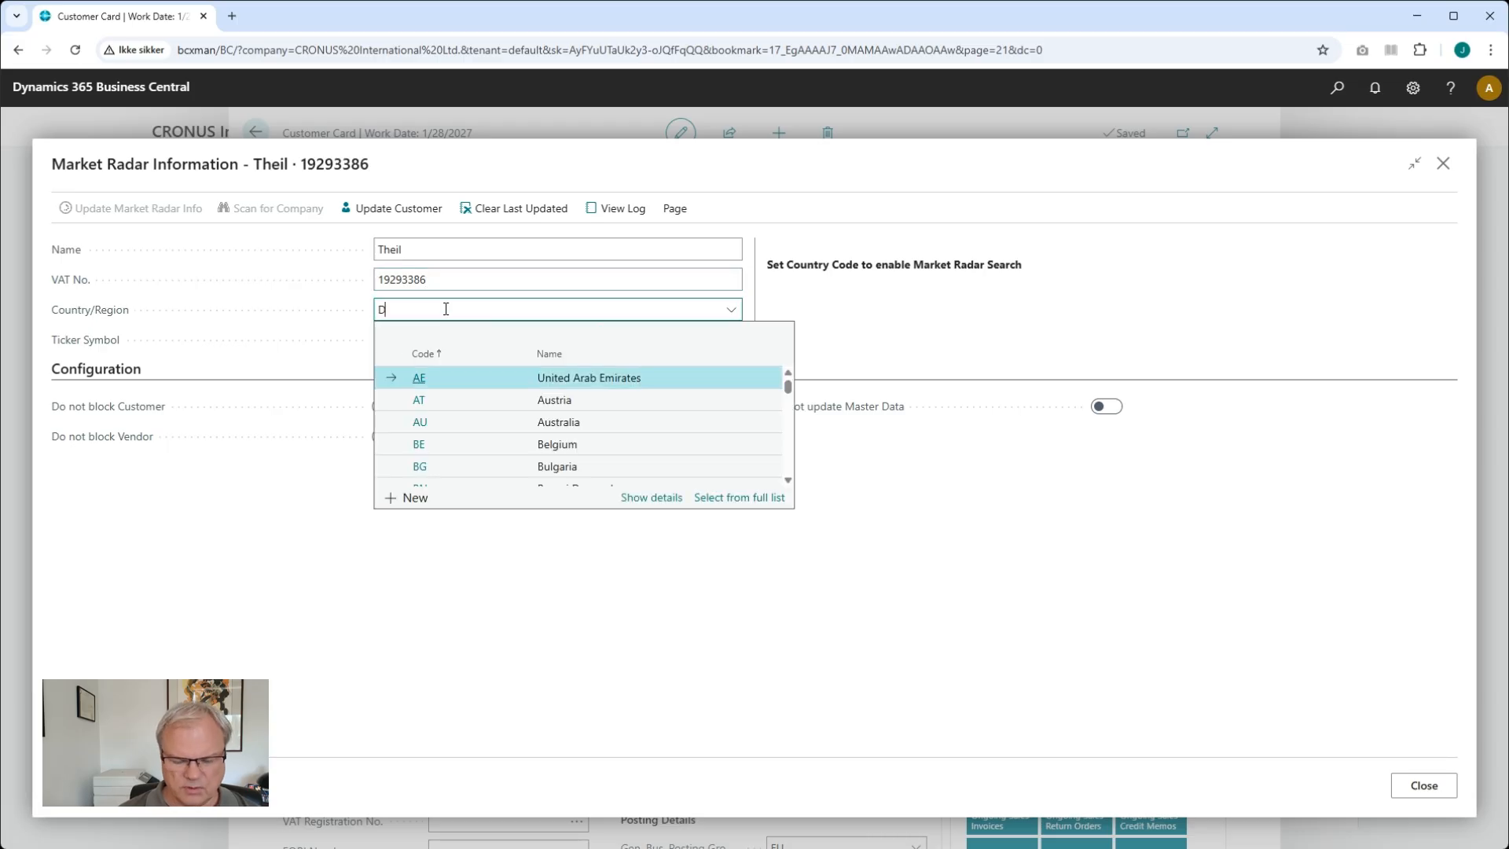
type("K")
key("Tab")
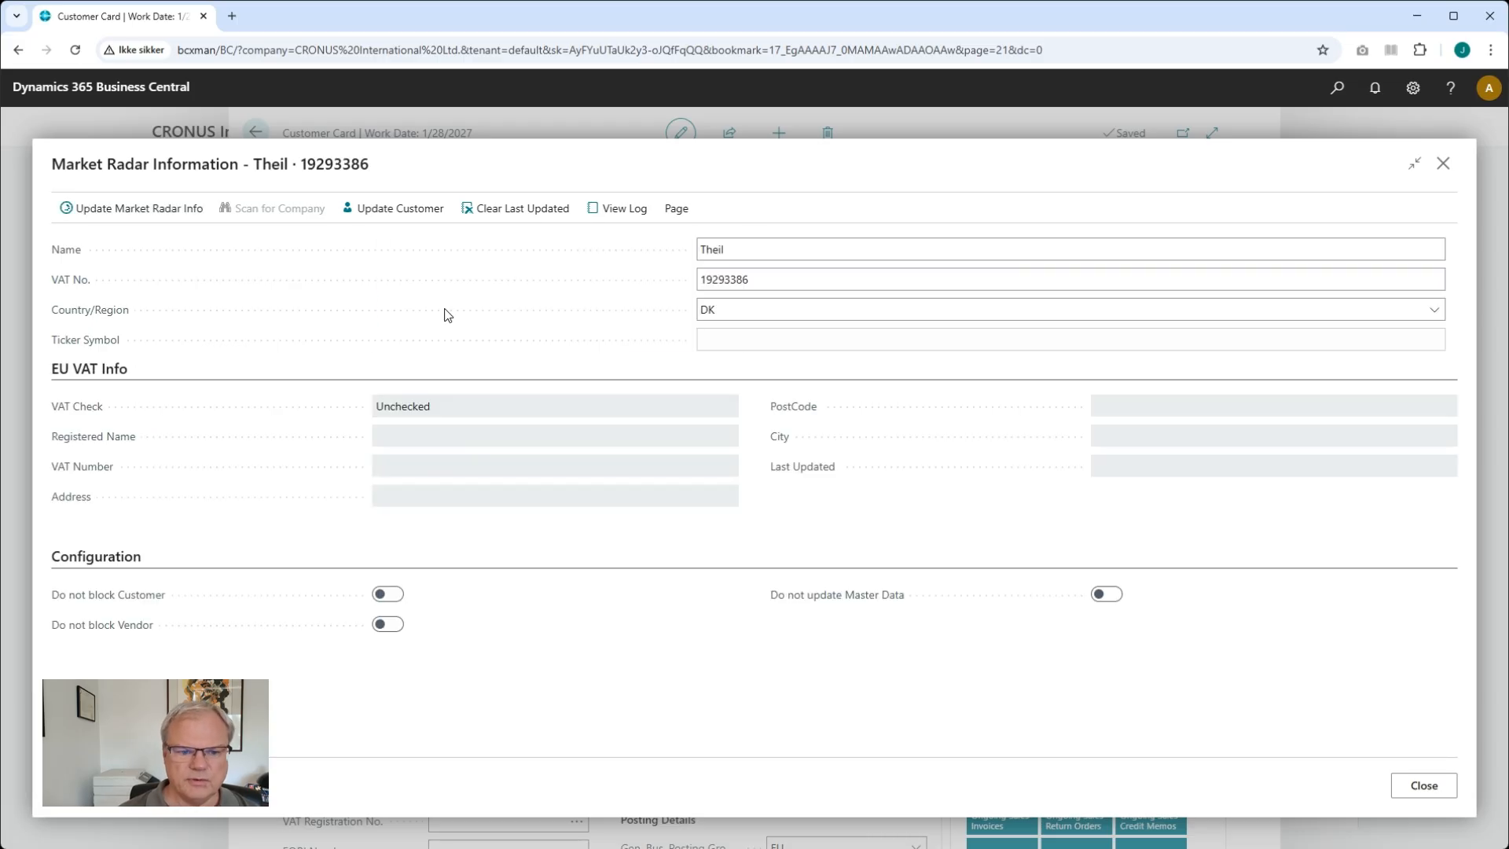
left_click(128, 208)
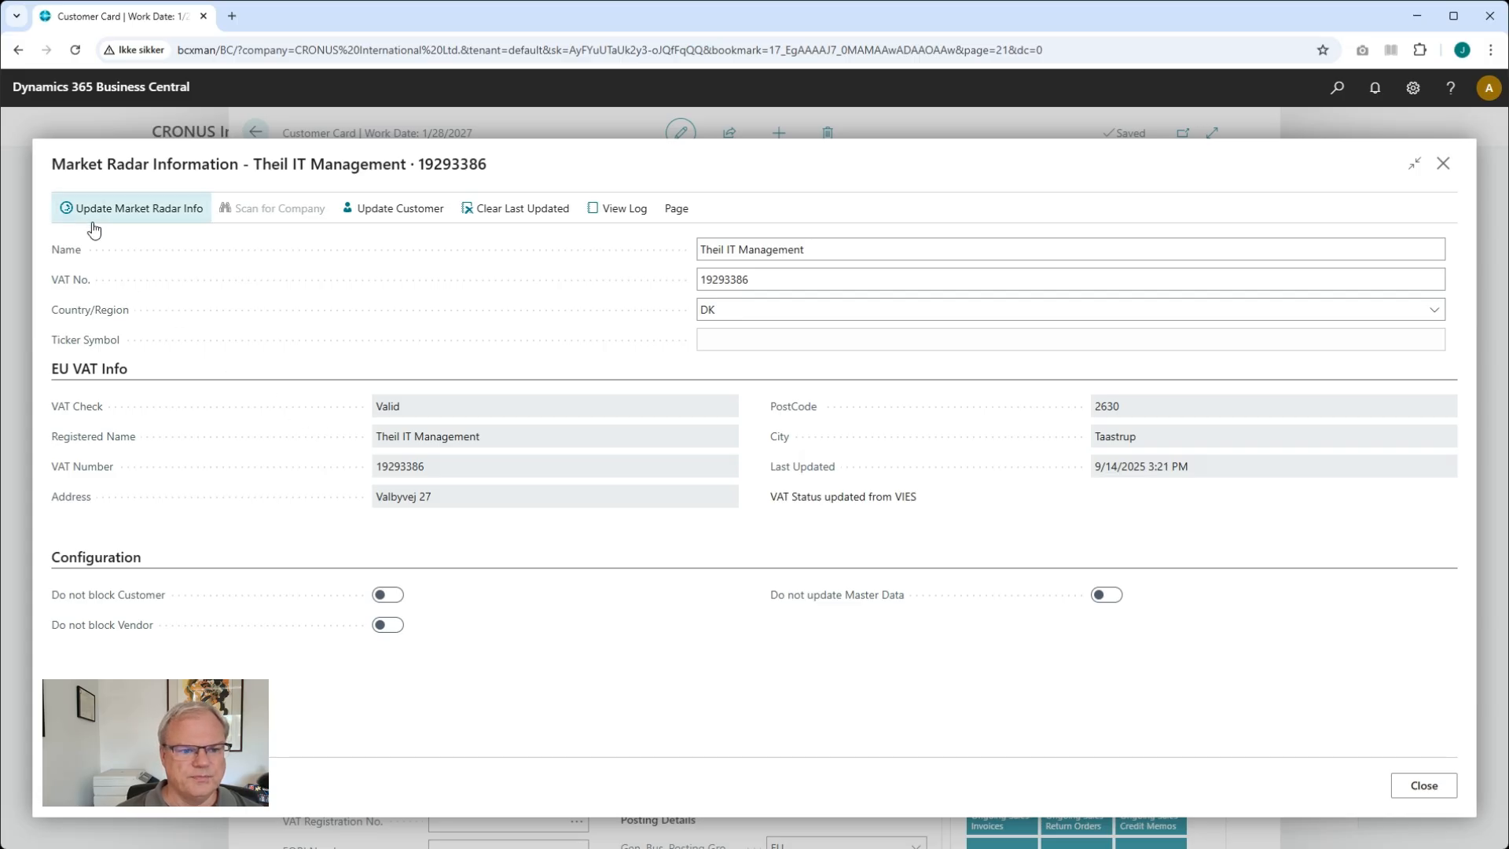
View the Market Radar log entries for the customer and return to the information page
left_click(621, 214)
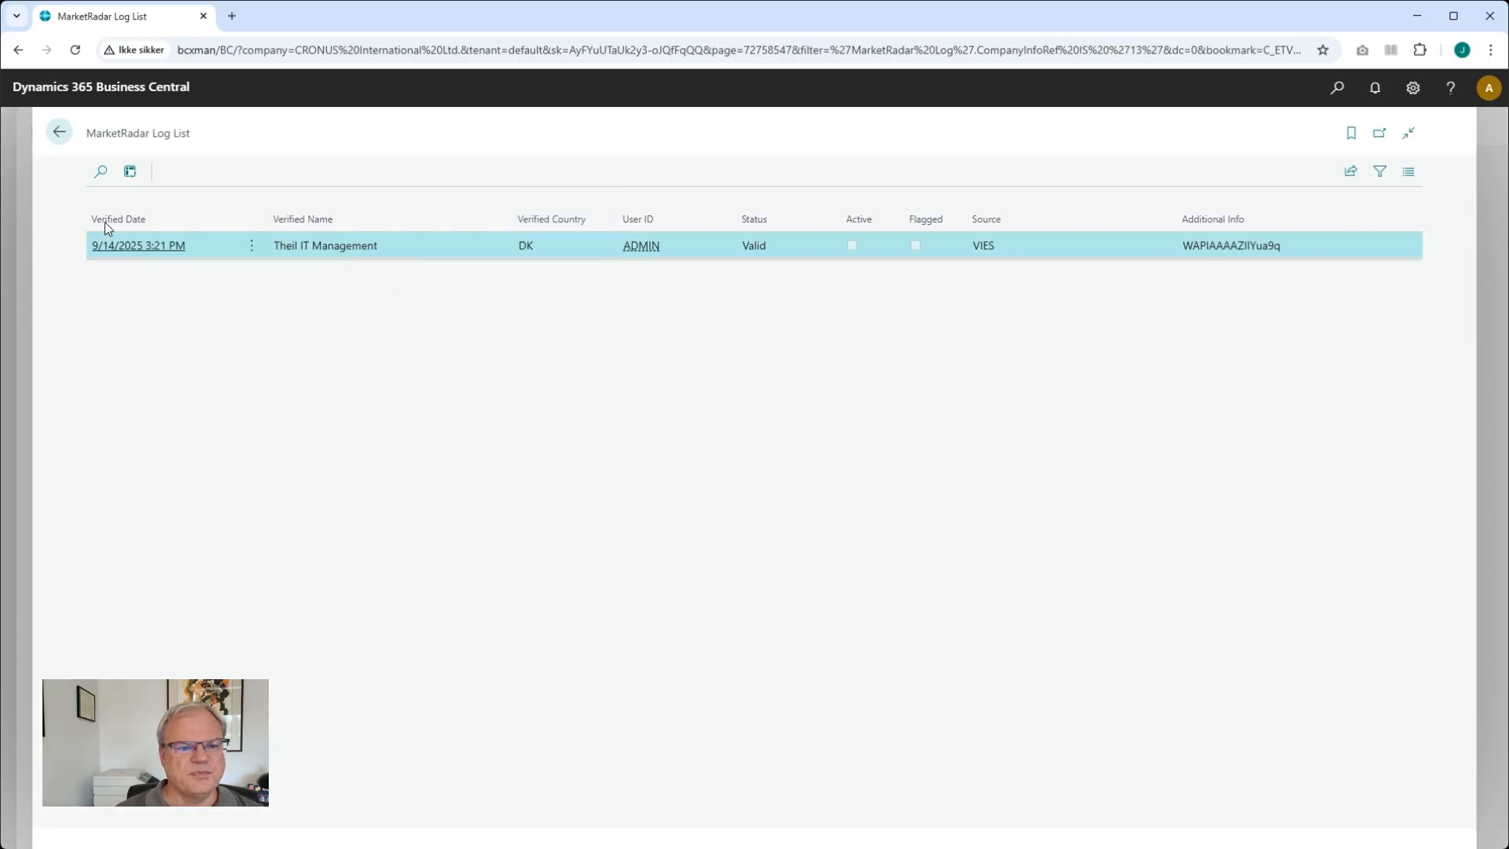
left_click(59, 134)
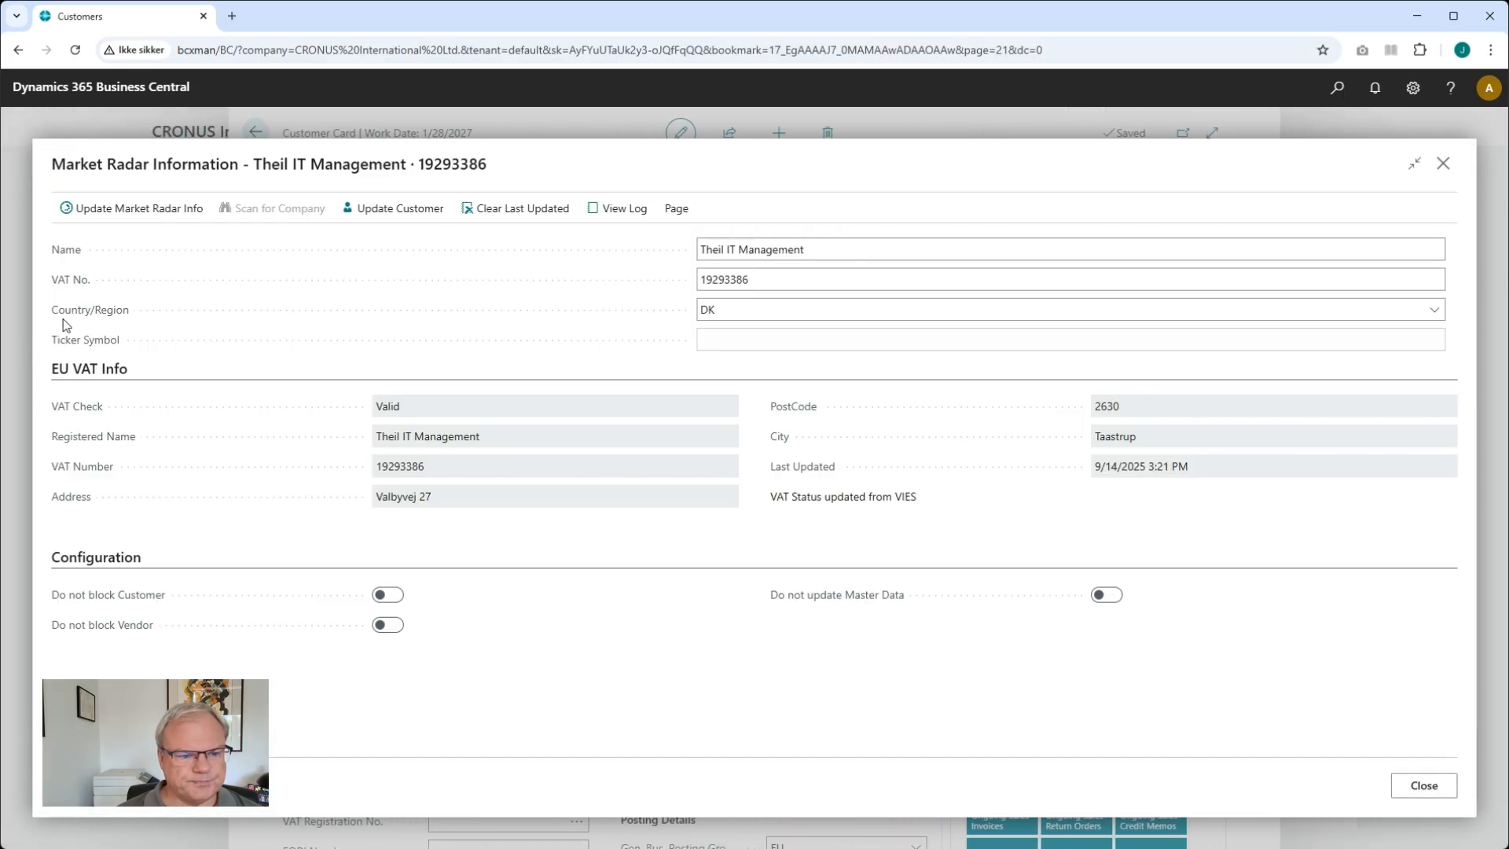
Update the Theil IT Management customer card with the Market Radar data and return to the customer list
left_click(397, 208)
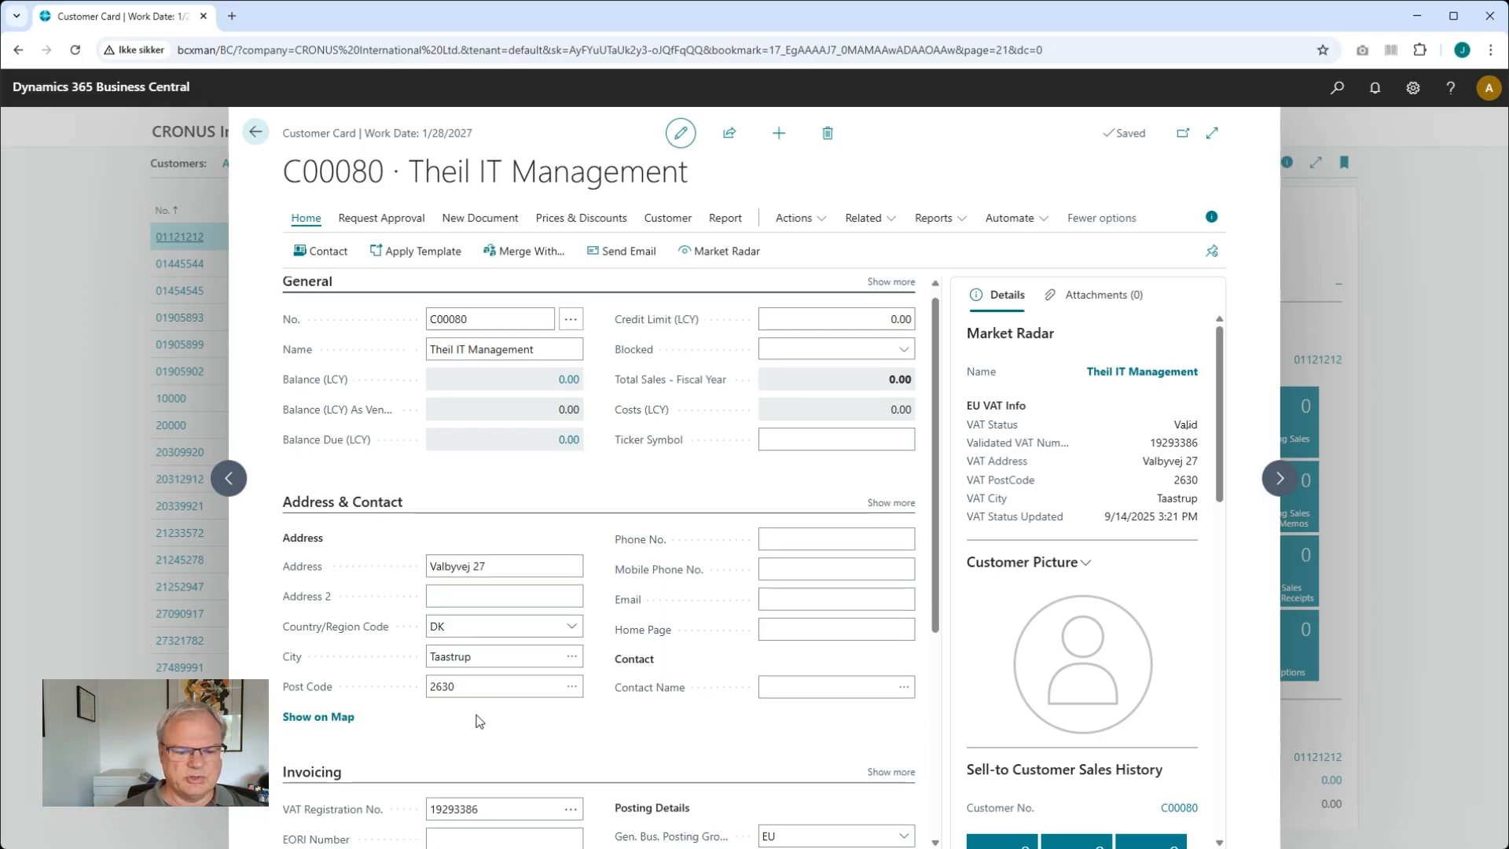
scroll(479, 721, "down", 1)
scroll(472, 686, "up", 1)
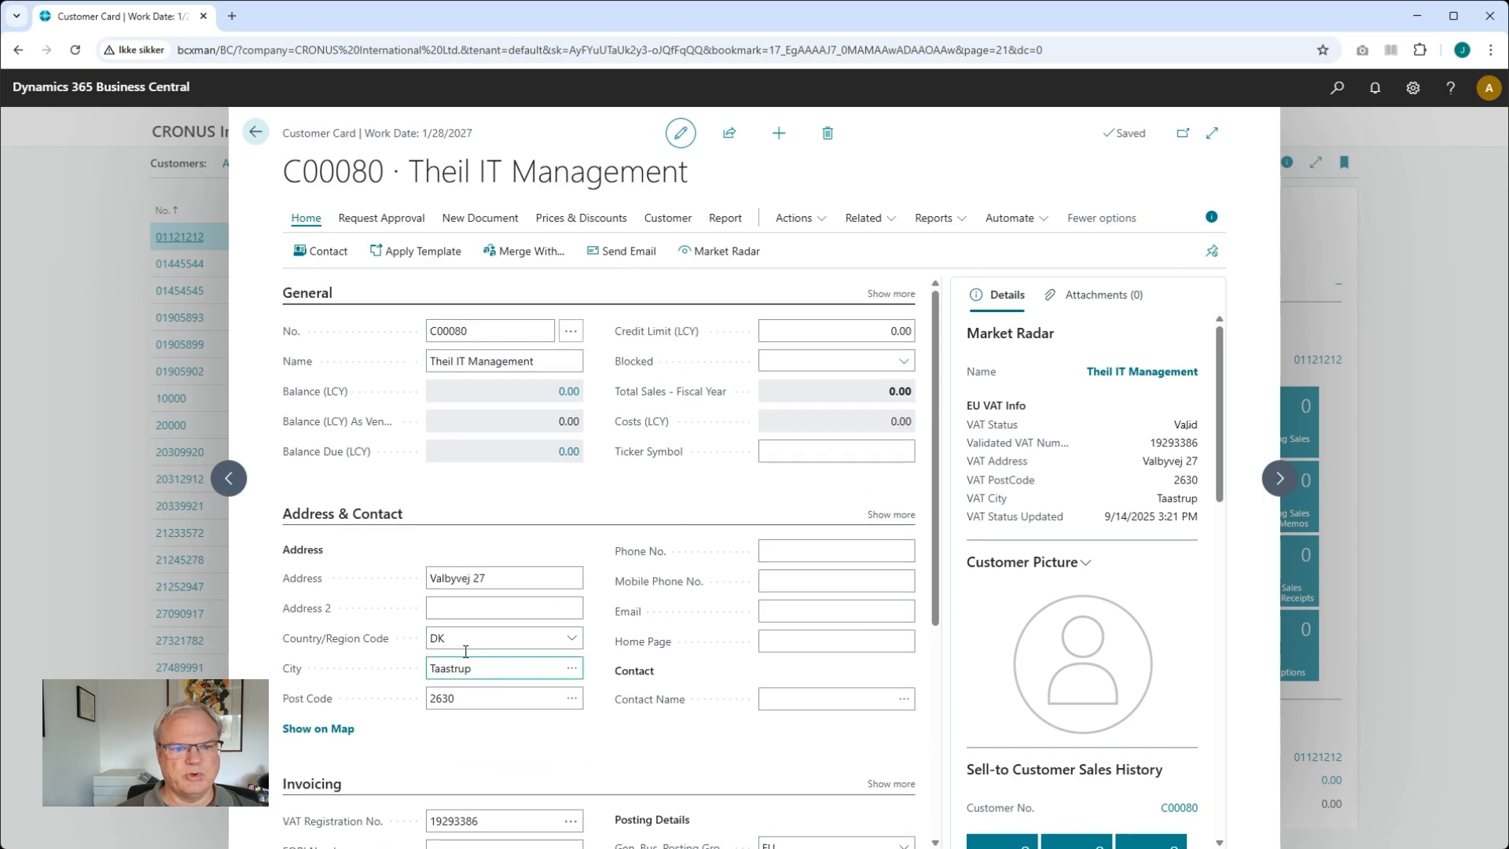
left_click(254, 136)
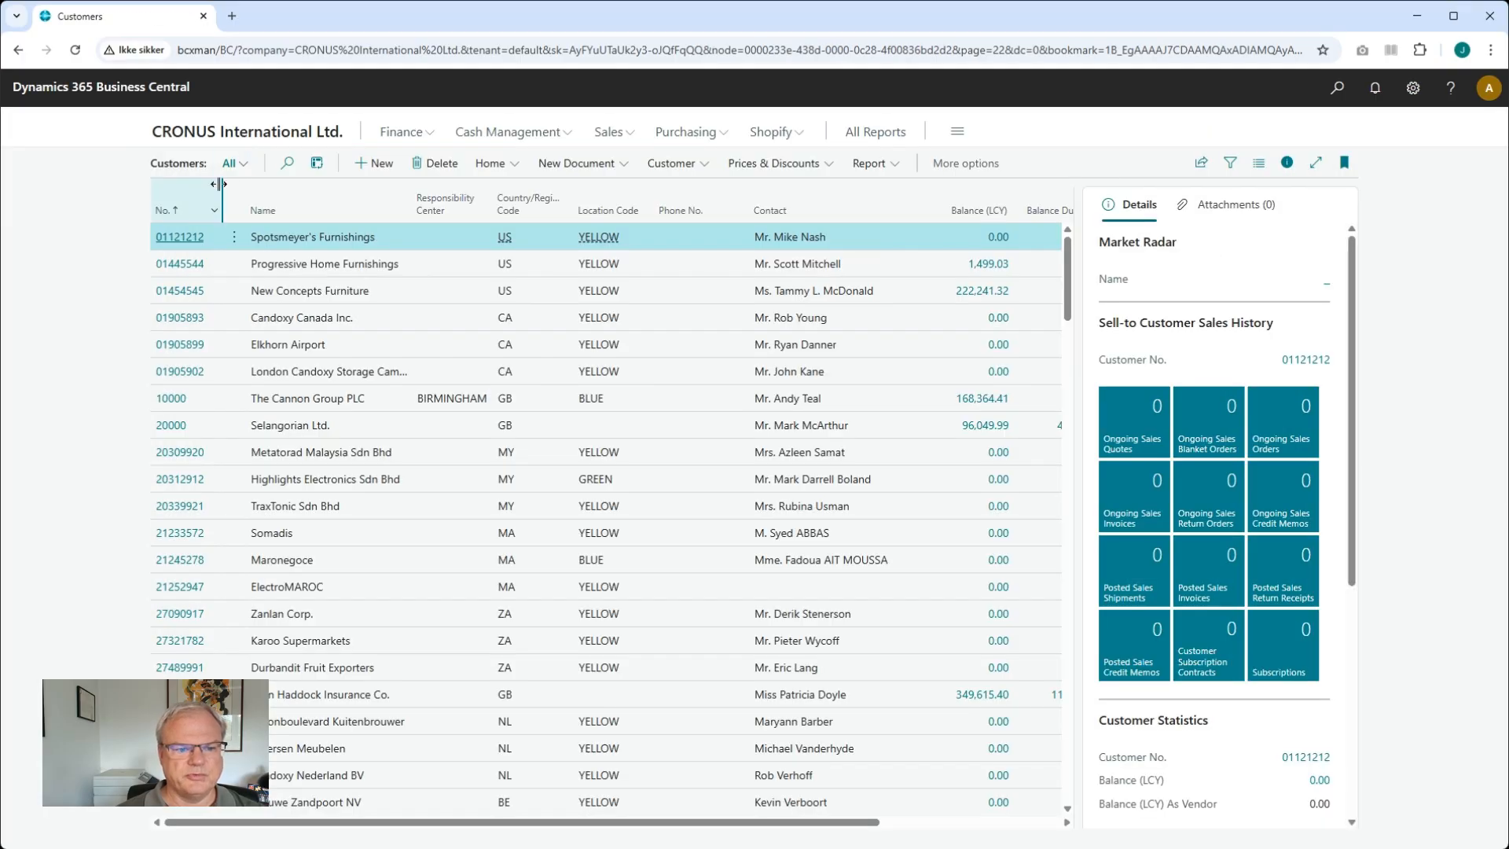
Create another new customer from the CUSTOMER EU COMPANY template
left_click(178, 210)
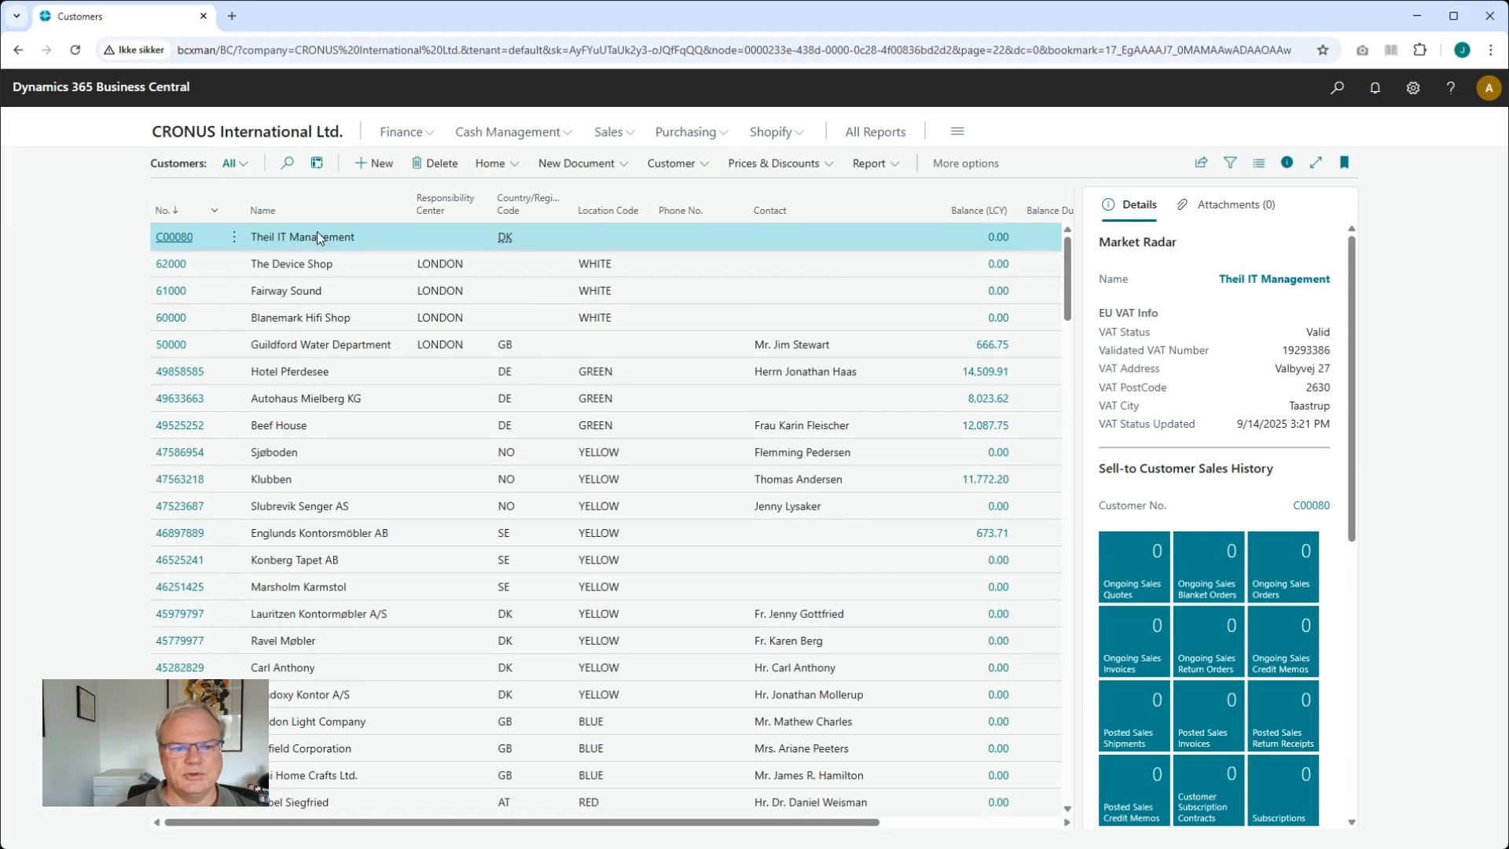
left_click(382, 163)
left_click(708, 350)
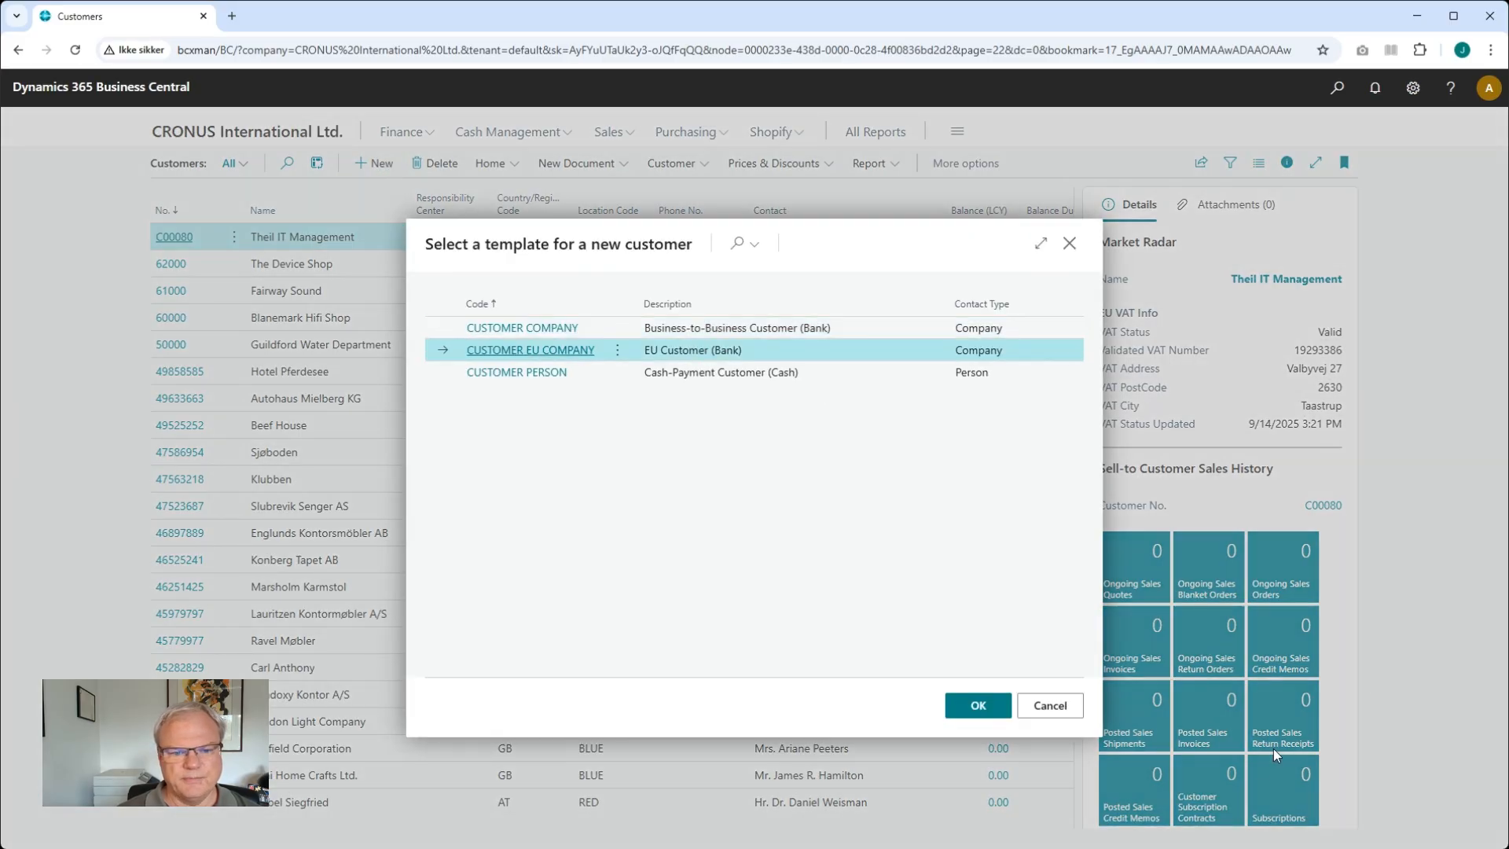
left_click(978, 705)
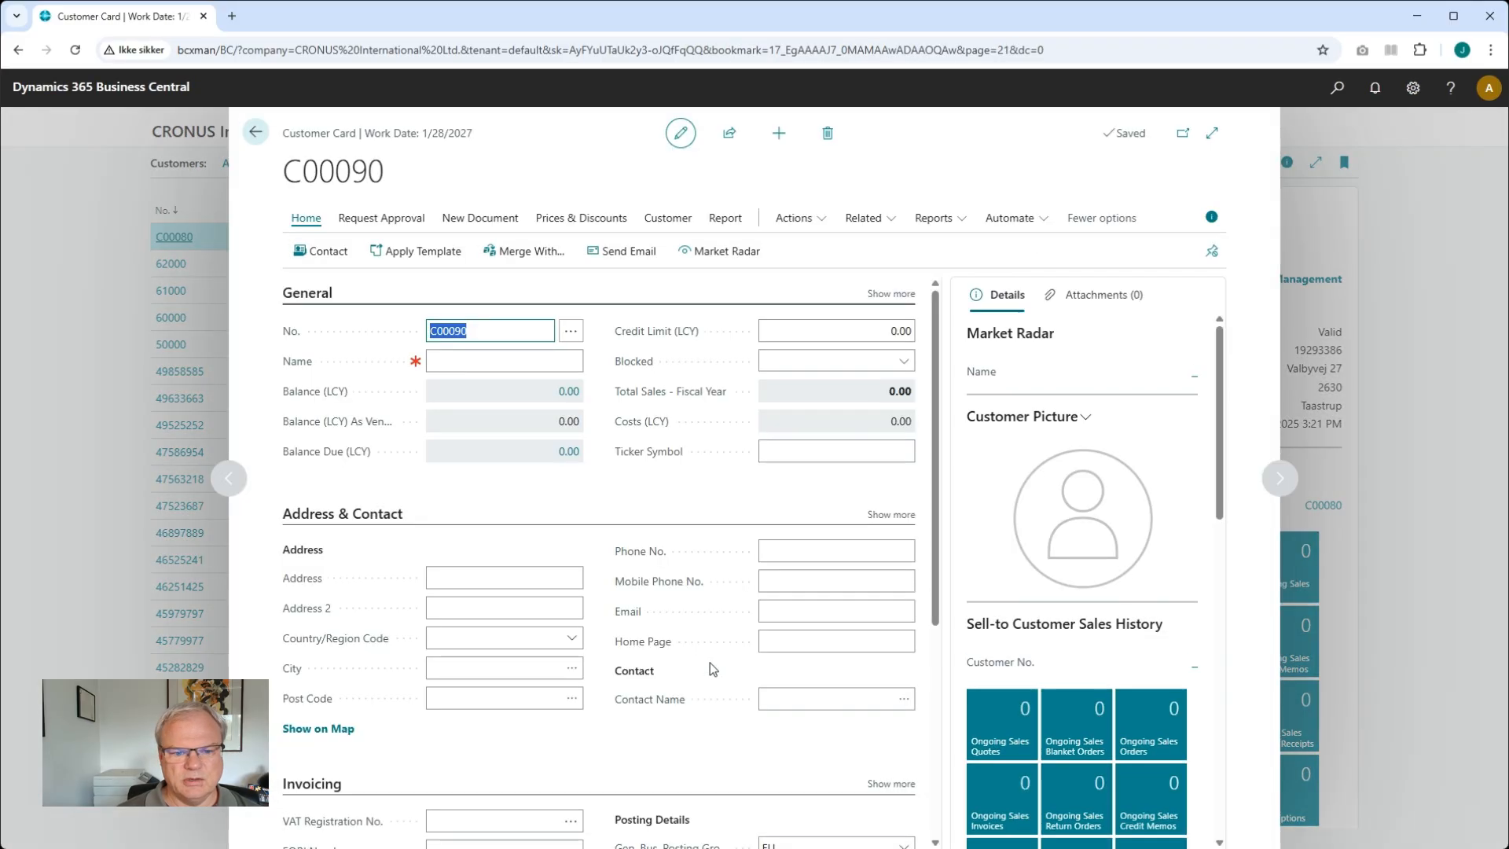
Set the new customer's country/region code to FR
key("Tab")
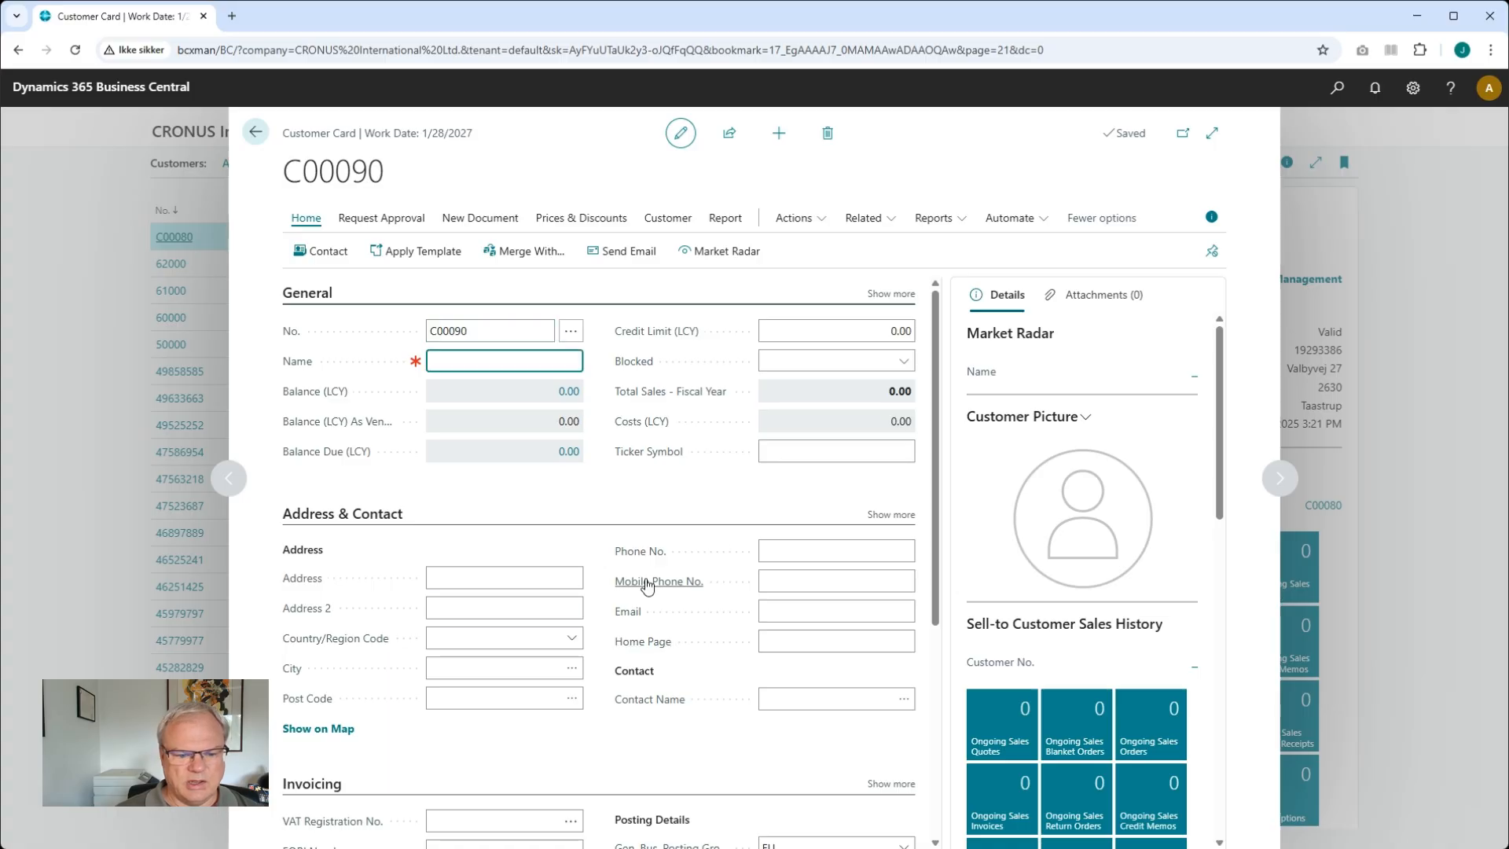
left_click(457, 668)
left_click(478, 638)
type("FRF")
key("Tab")
type("FR")
key("Tab")
key("Tab")
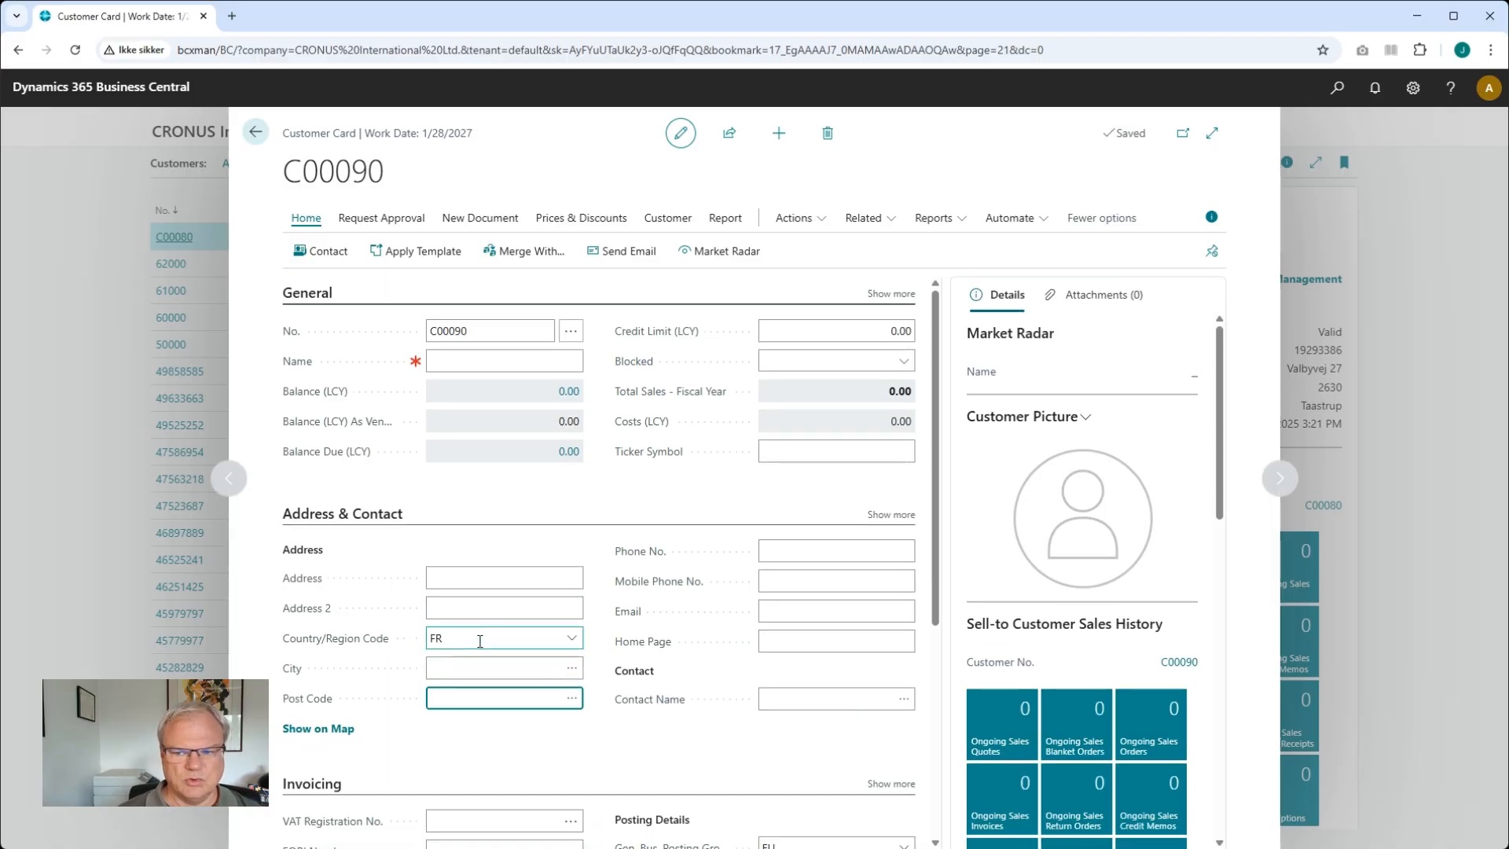
scroll(503, 668, "down", 1)
key("alt+Tab")
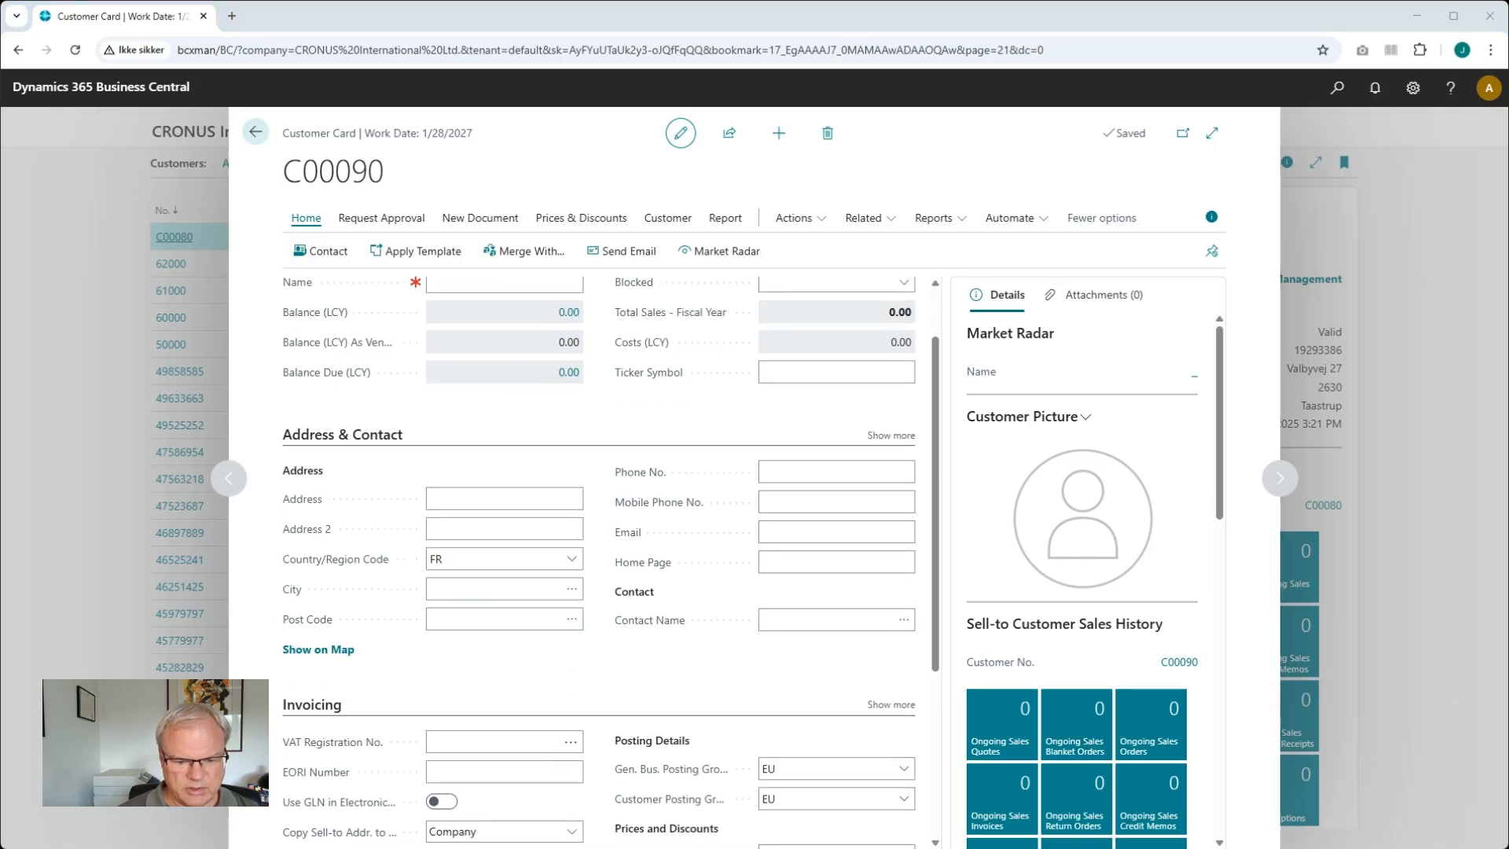
left_click(485, 741)
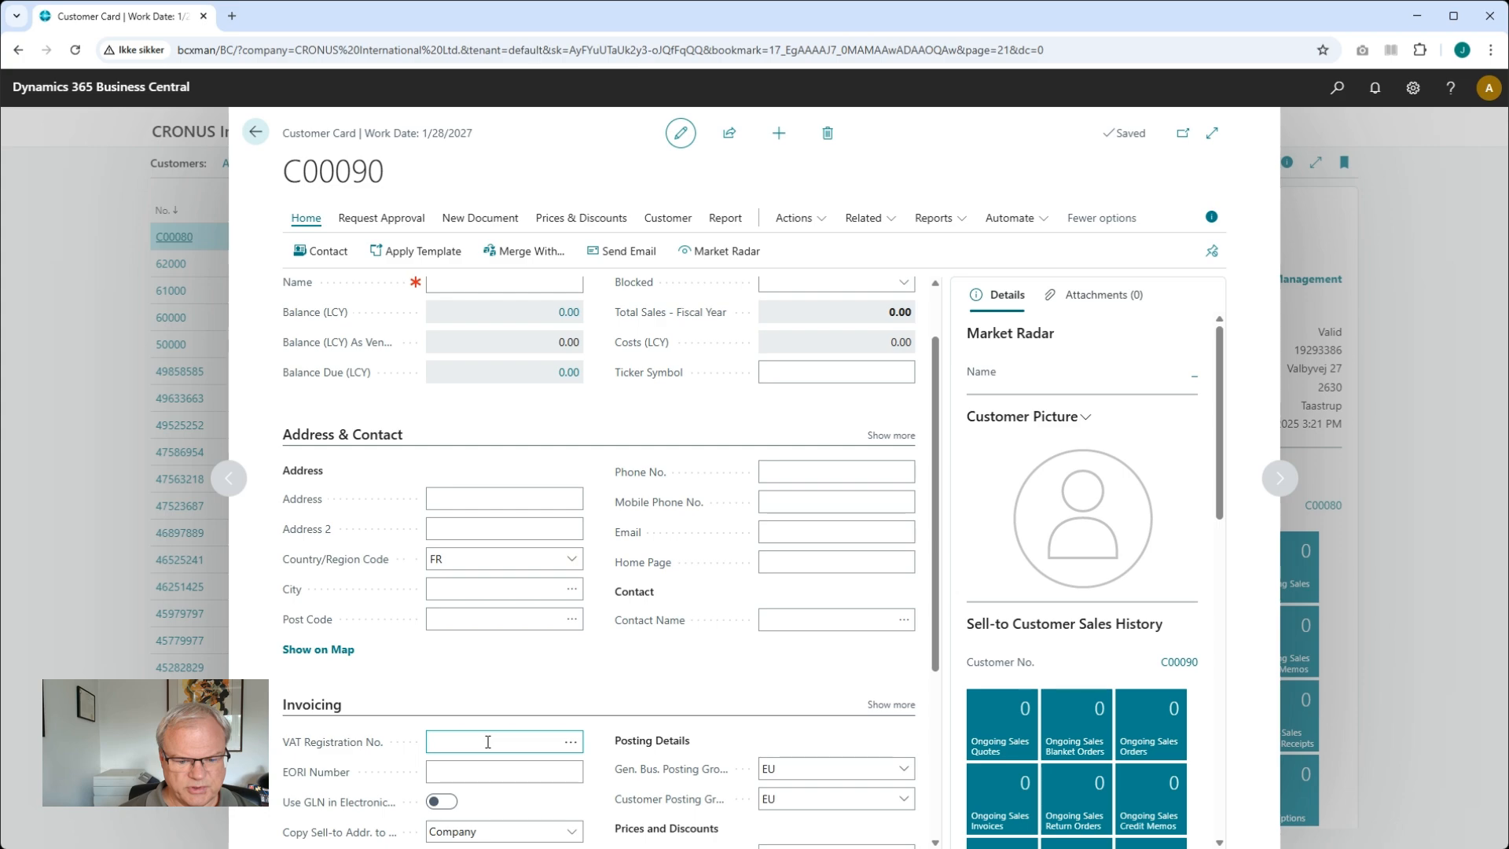
key("ctrl+v")
key("Tab")
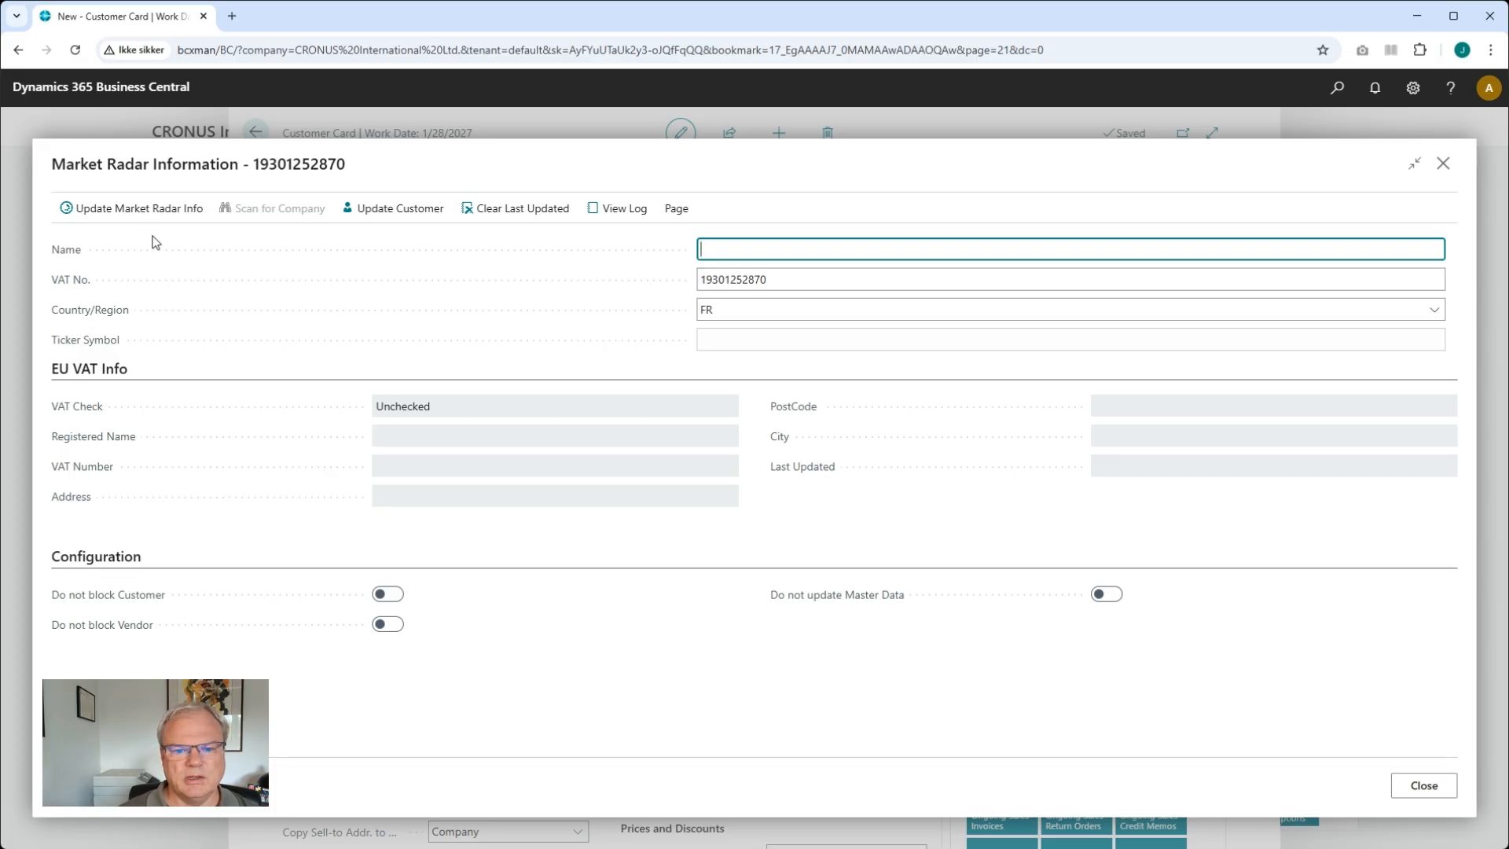
Fetch the Market Radar info for the French VAT number and update the customer card with it
left_click(142, 218)
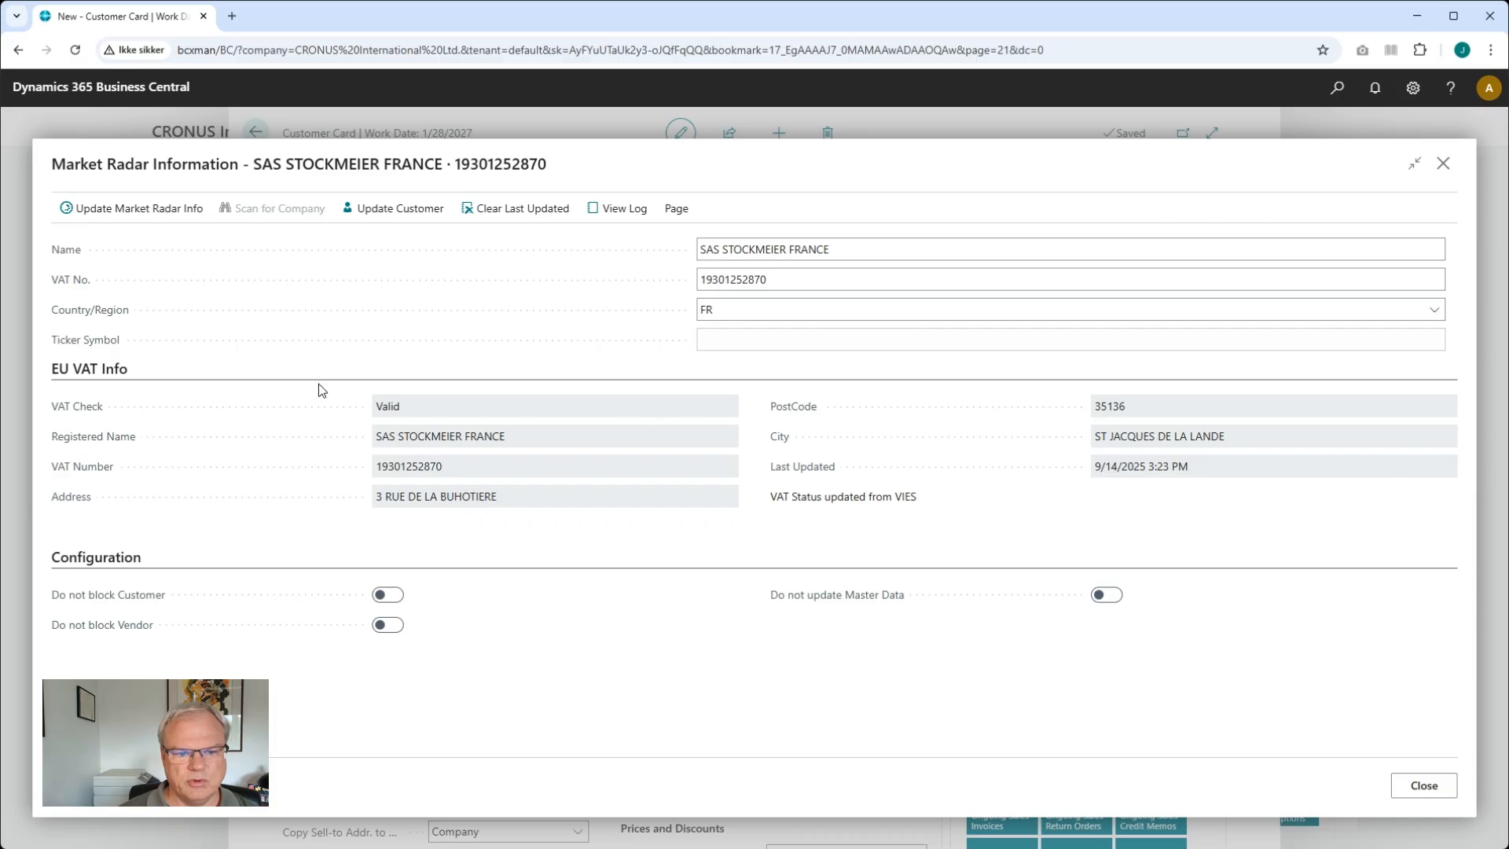
left_click(393, 208)
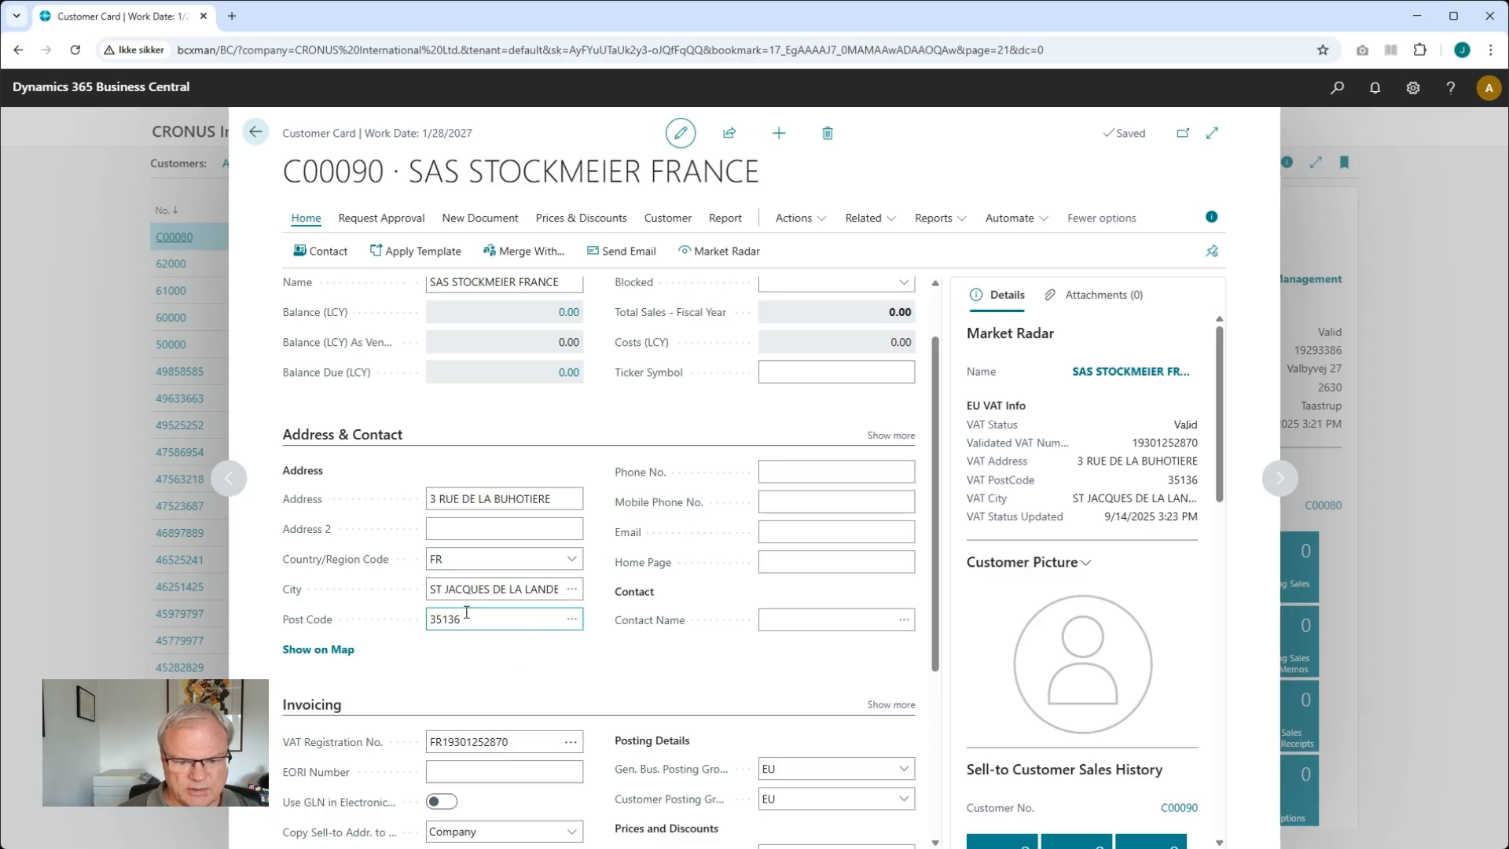
left_click(535, 537)
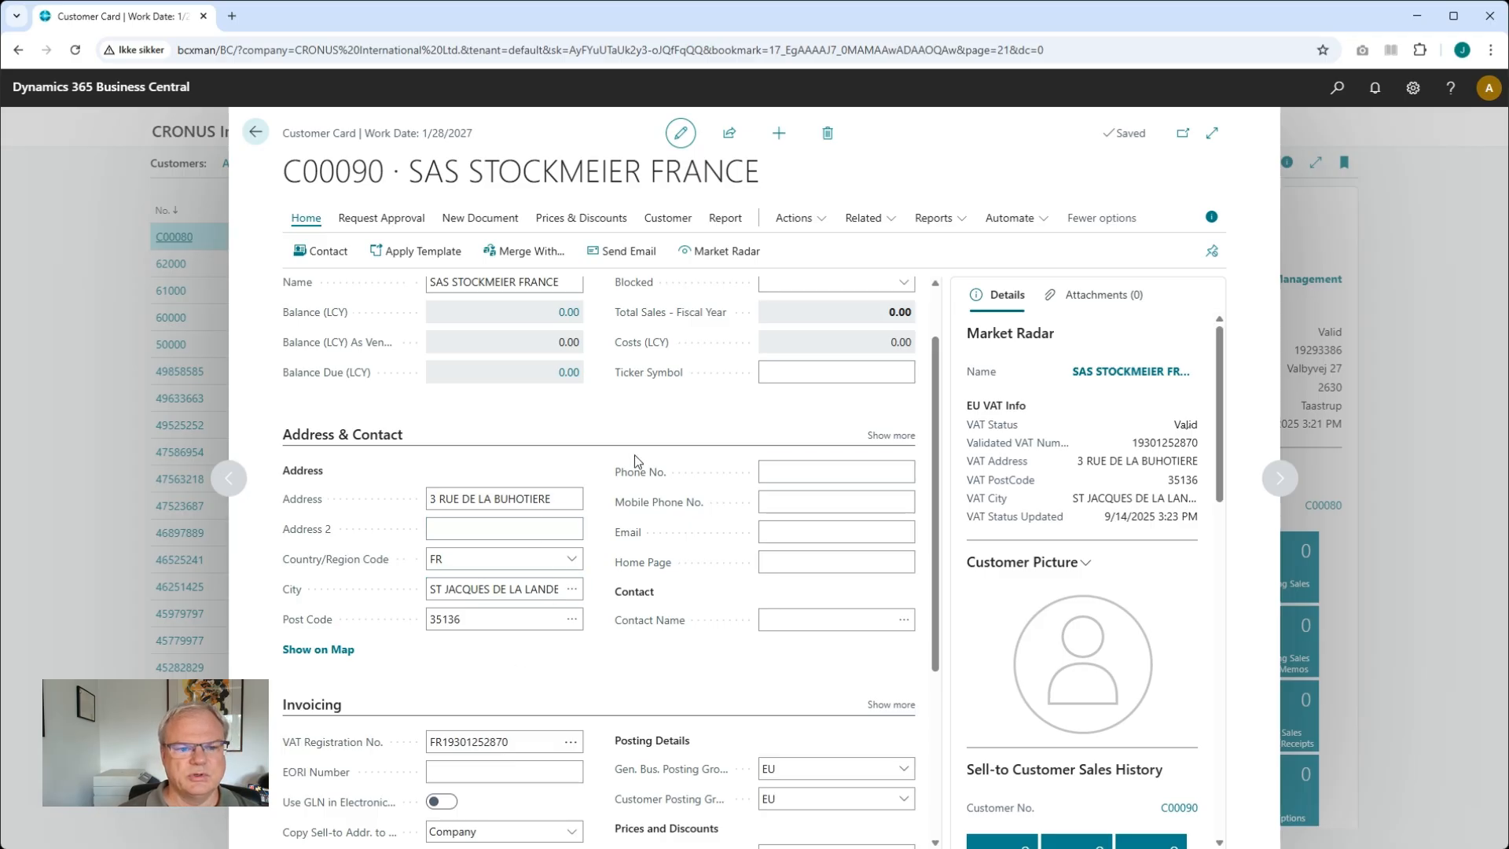
scroll(640, 464, "up", 2)
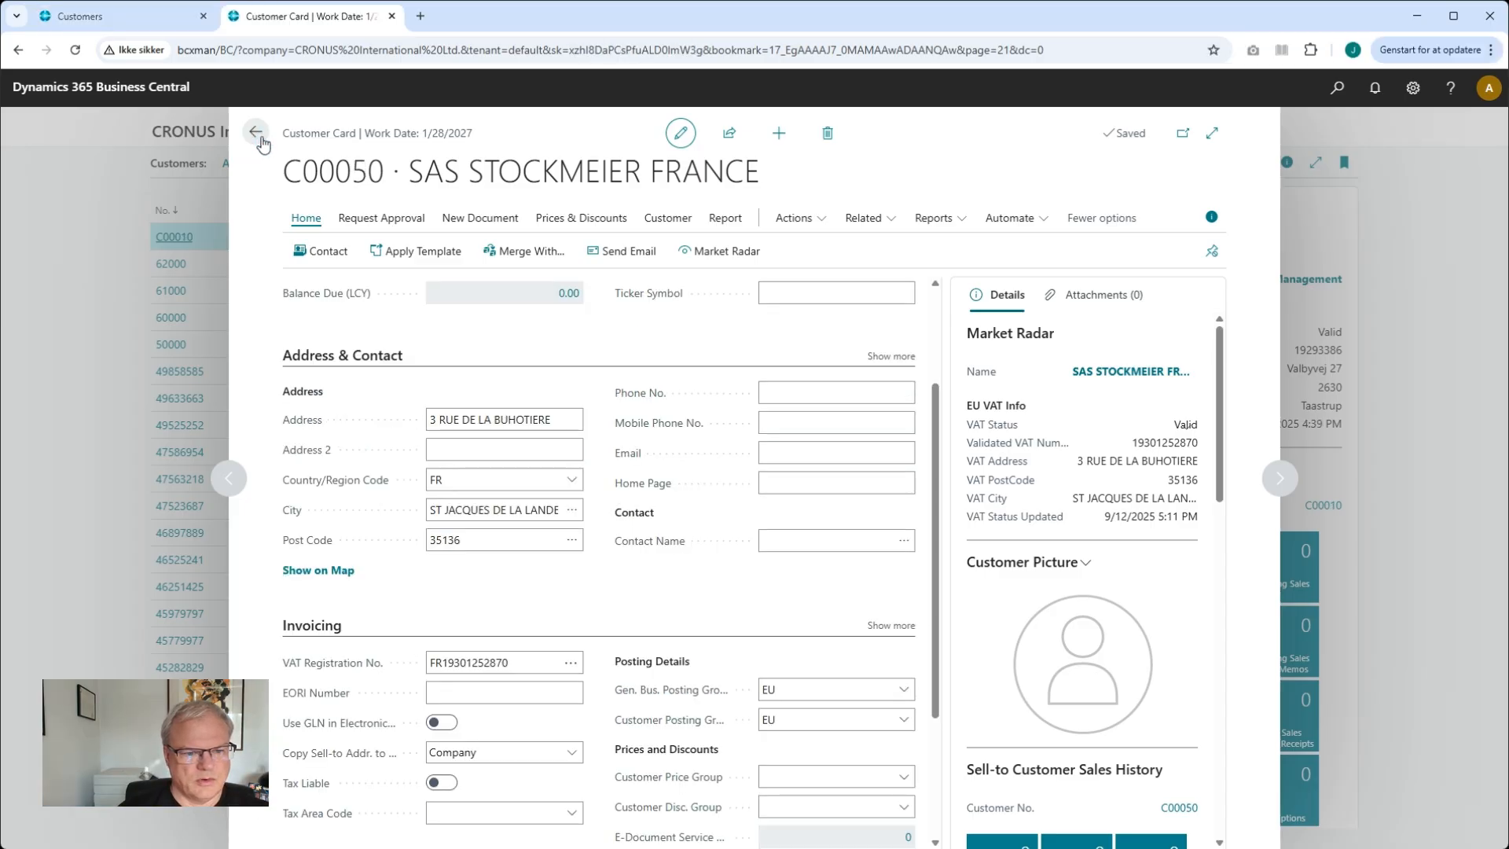
Examine the VAT registration numbers on the French and Danish customer cards
left_click(490, 667)
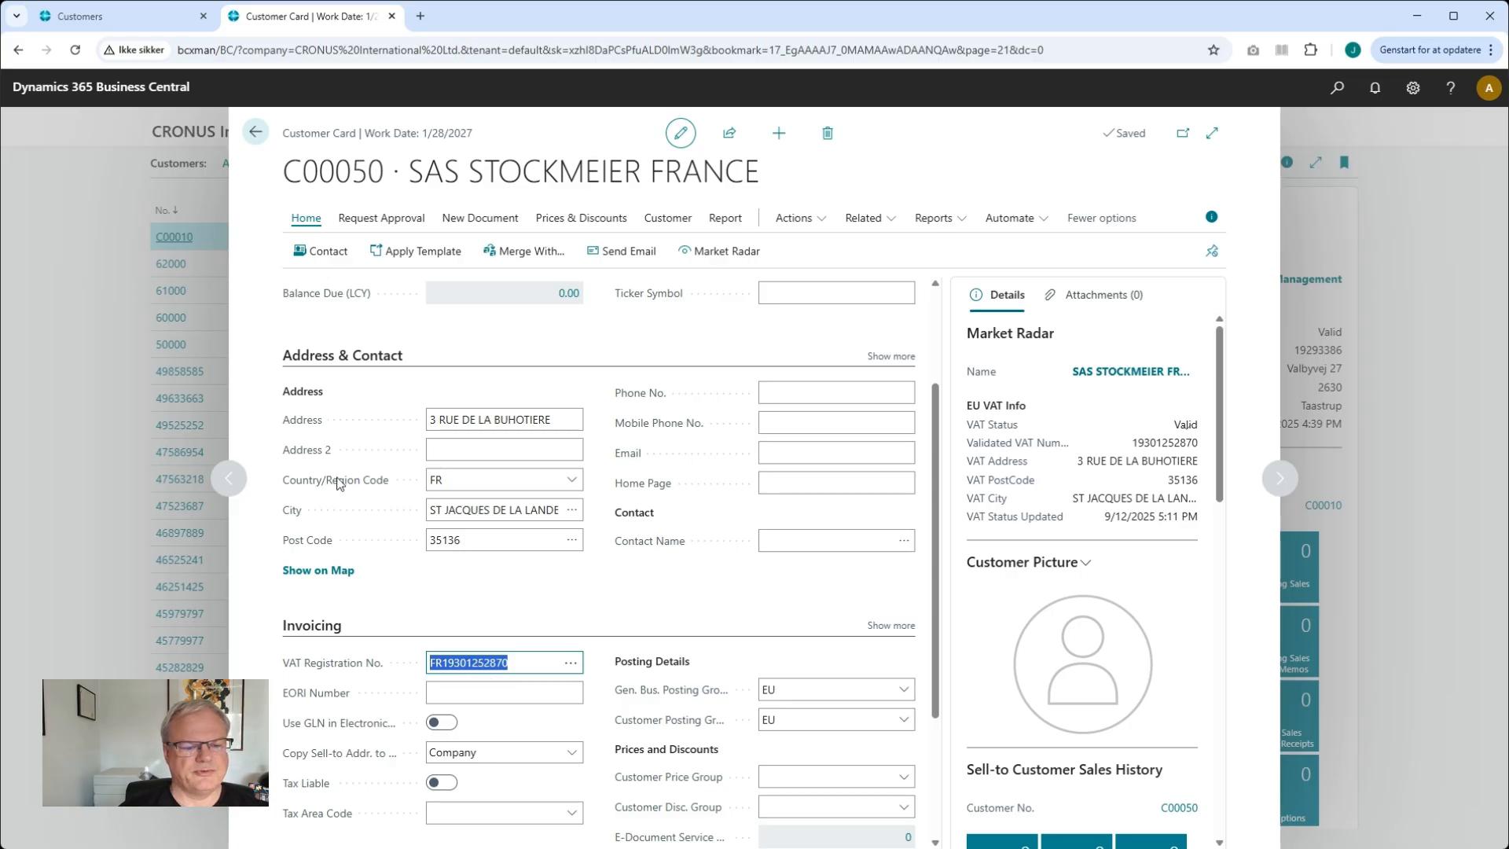
left_click(265, 136)
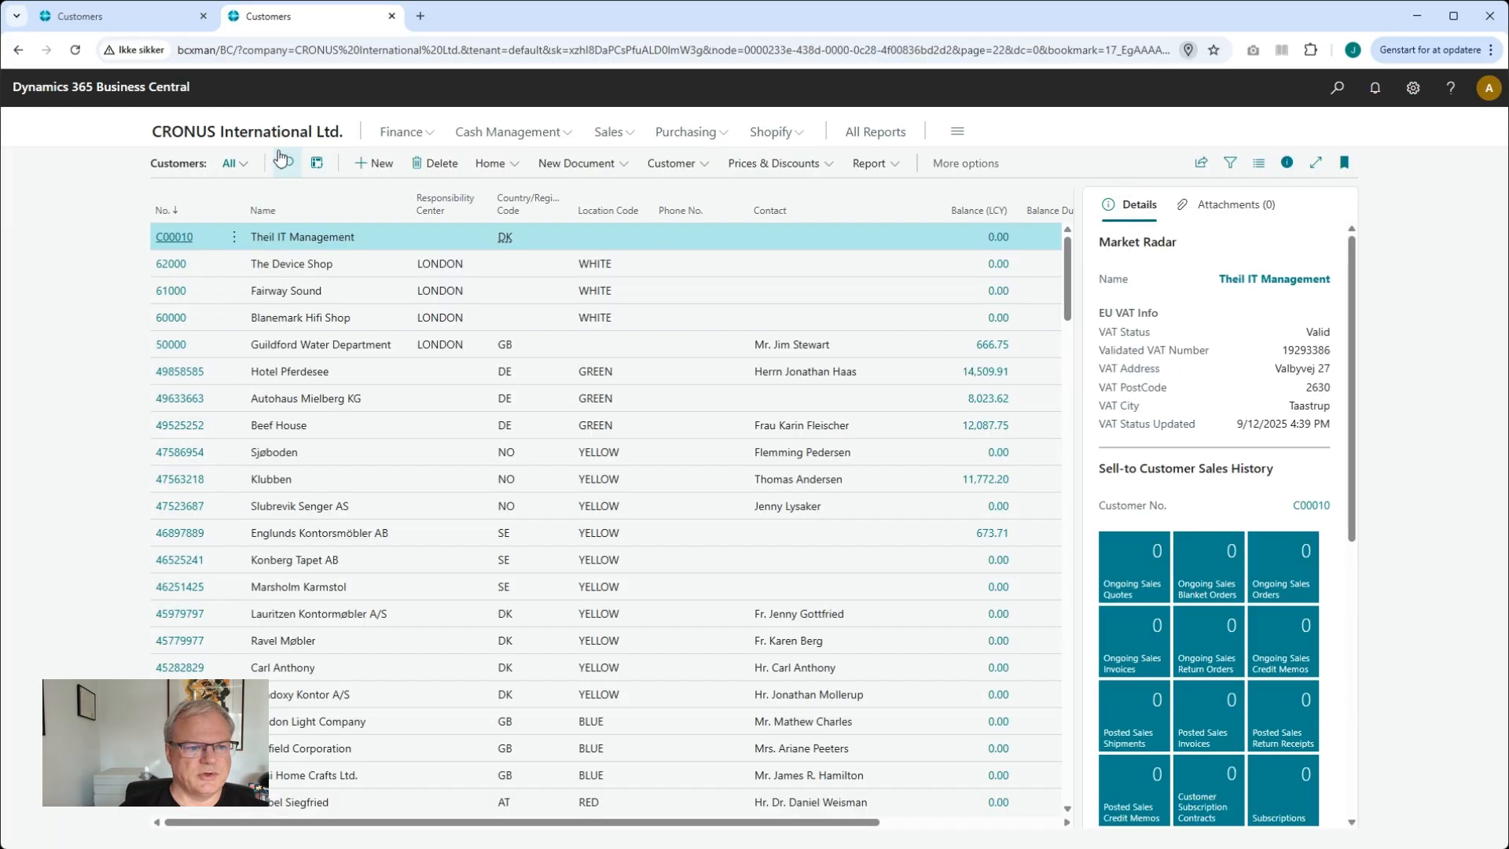
left_click(175, 237)
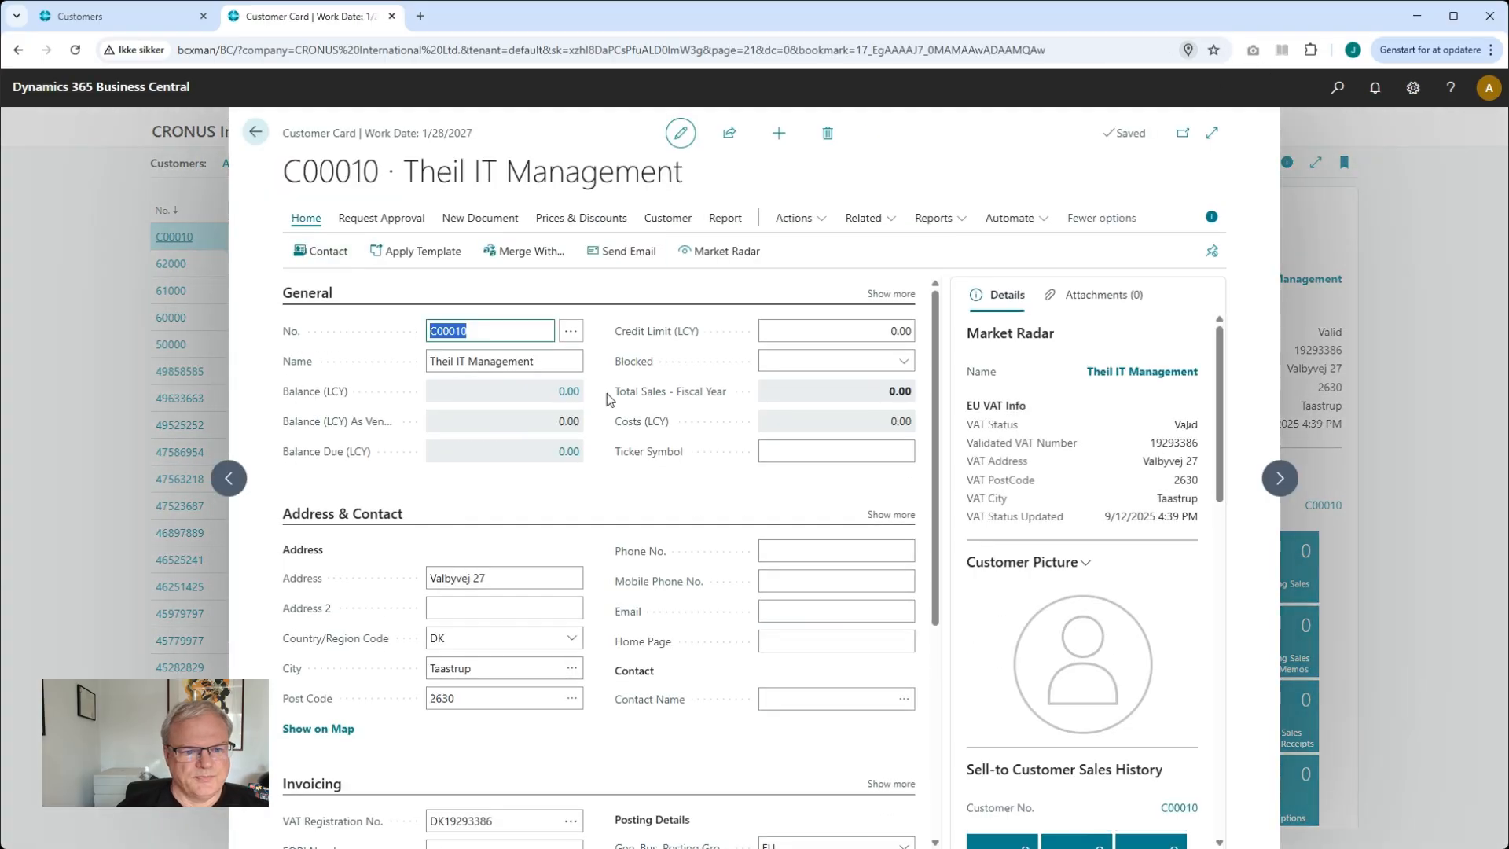
scroll(528, 578, "down", 1)
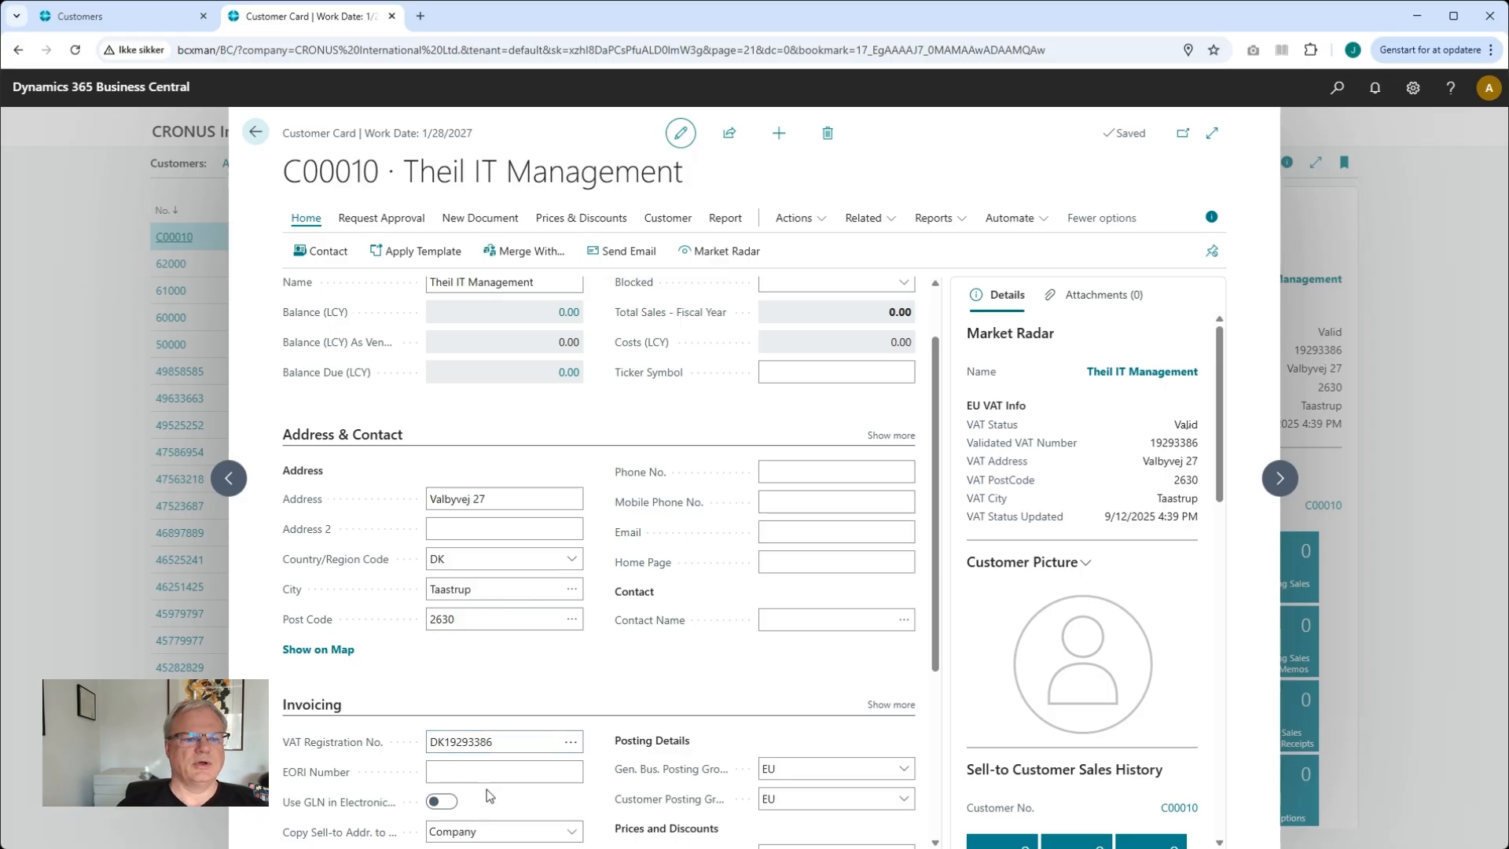
left_click(458, 743)
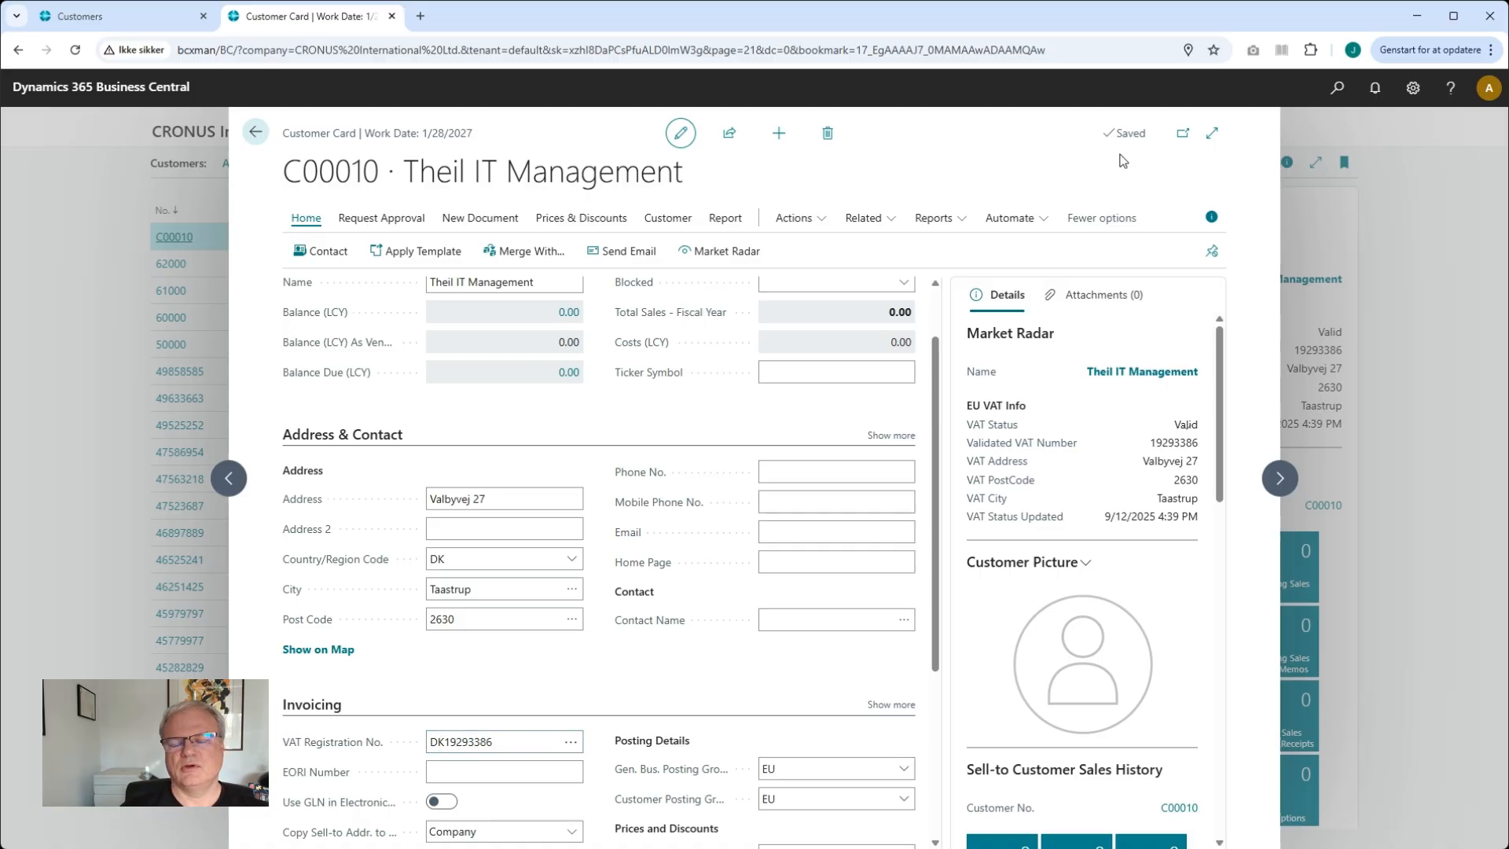
Make the ######## VAT registration number format the default for Denmark in Countries/Regions
left_click(1337, 88)
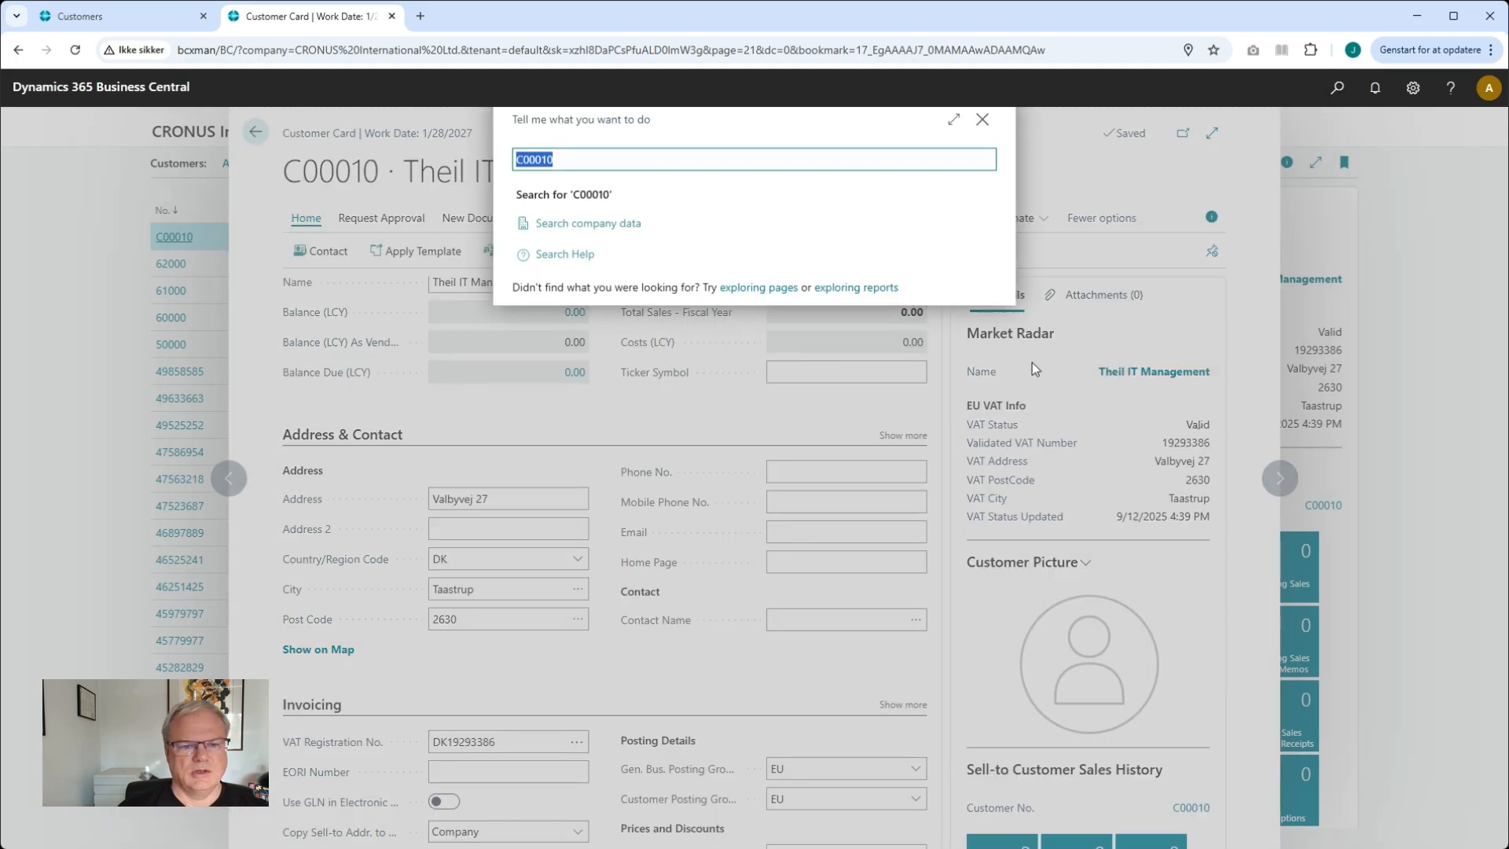
type("Countries")
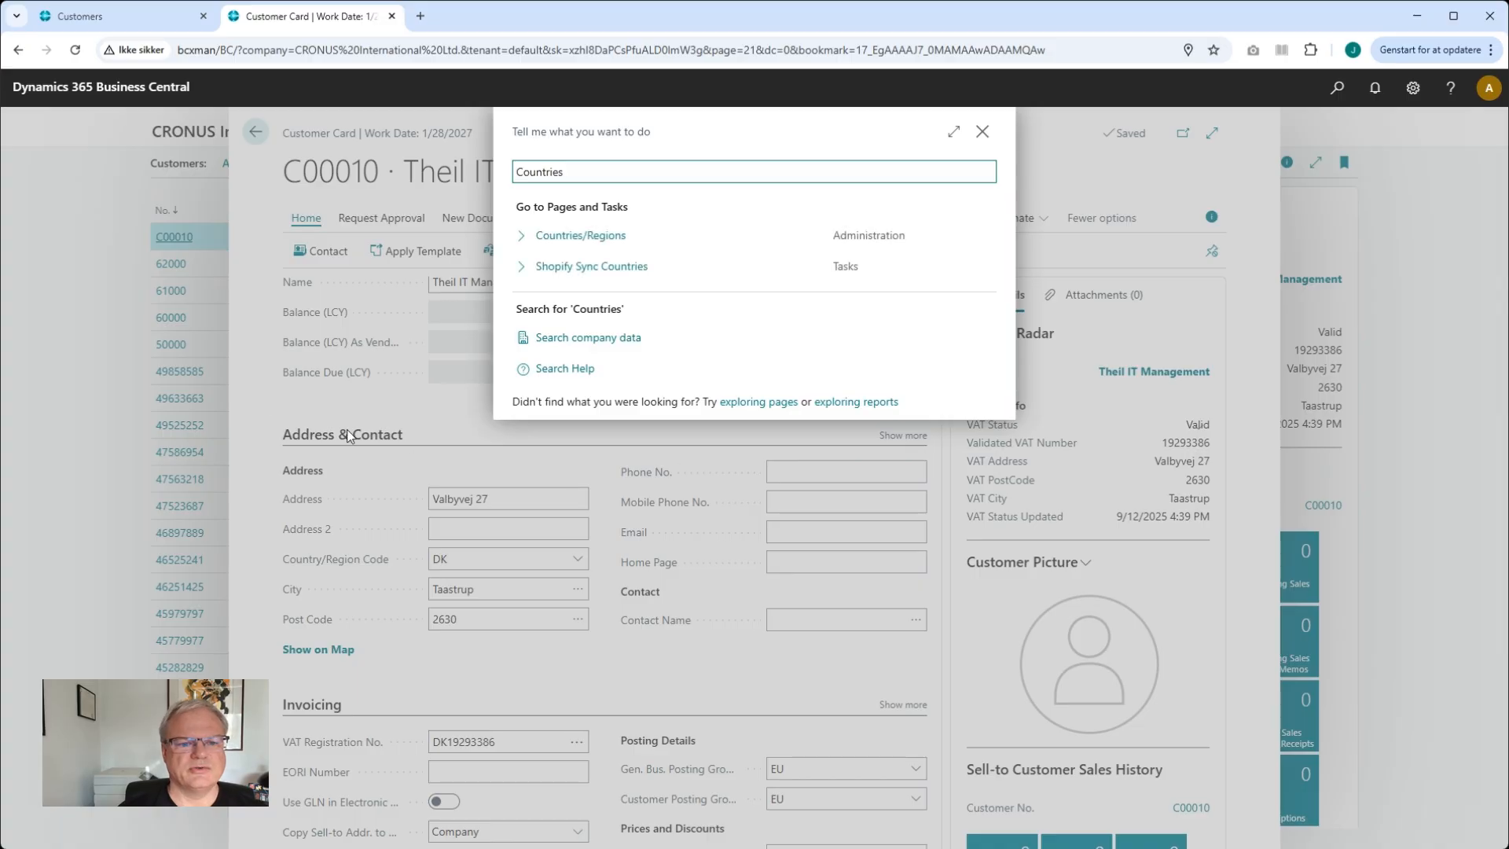
left_click(605, 240)
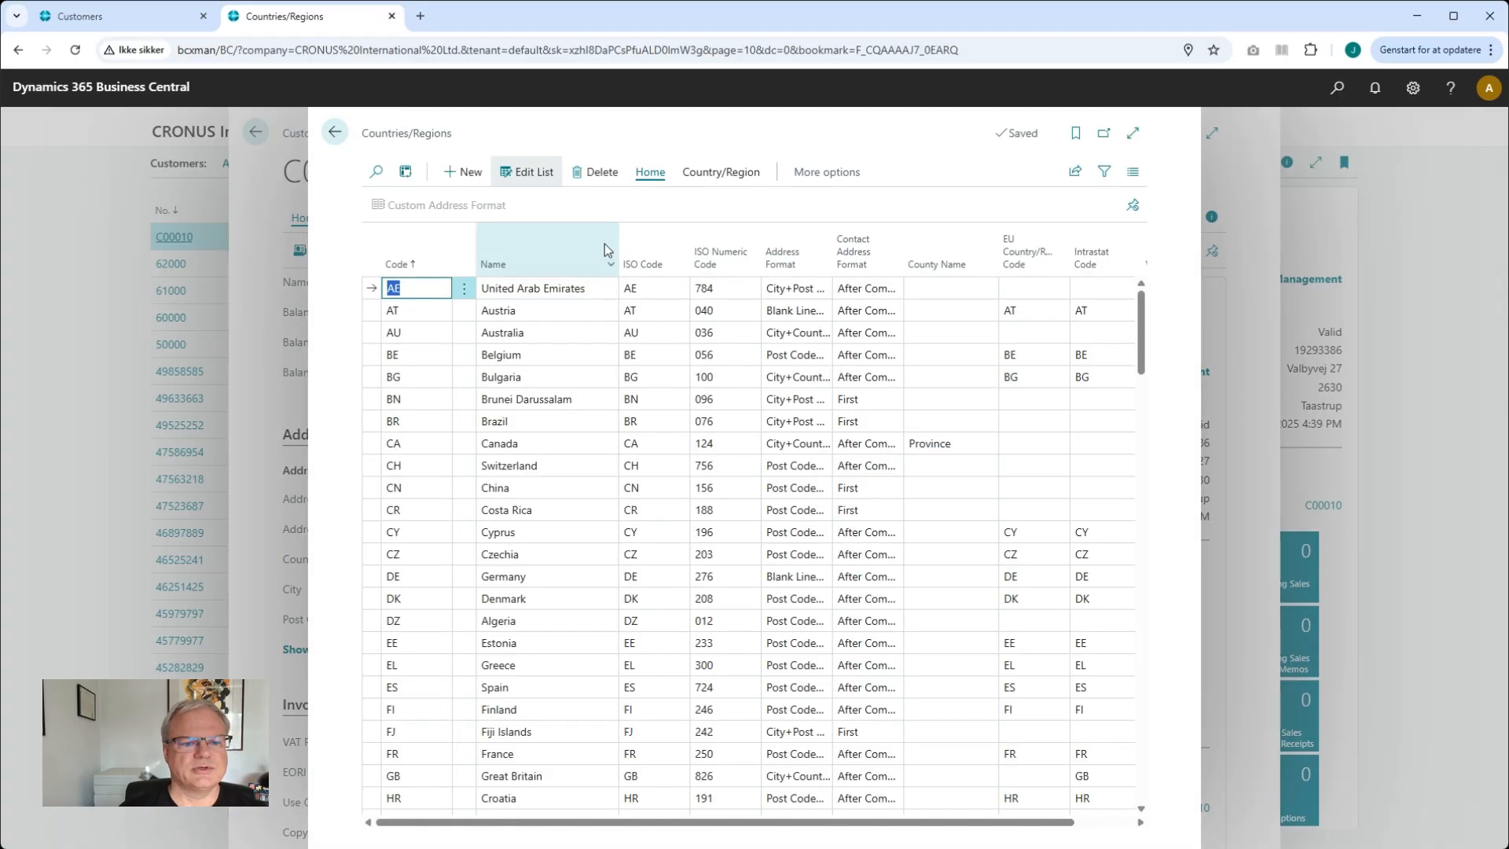
left_click(570, 601)
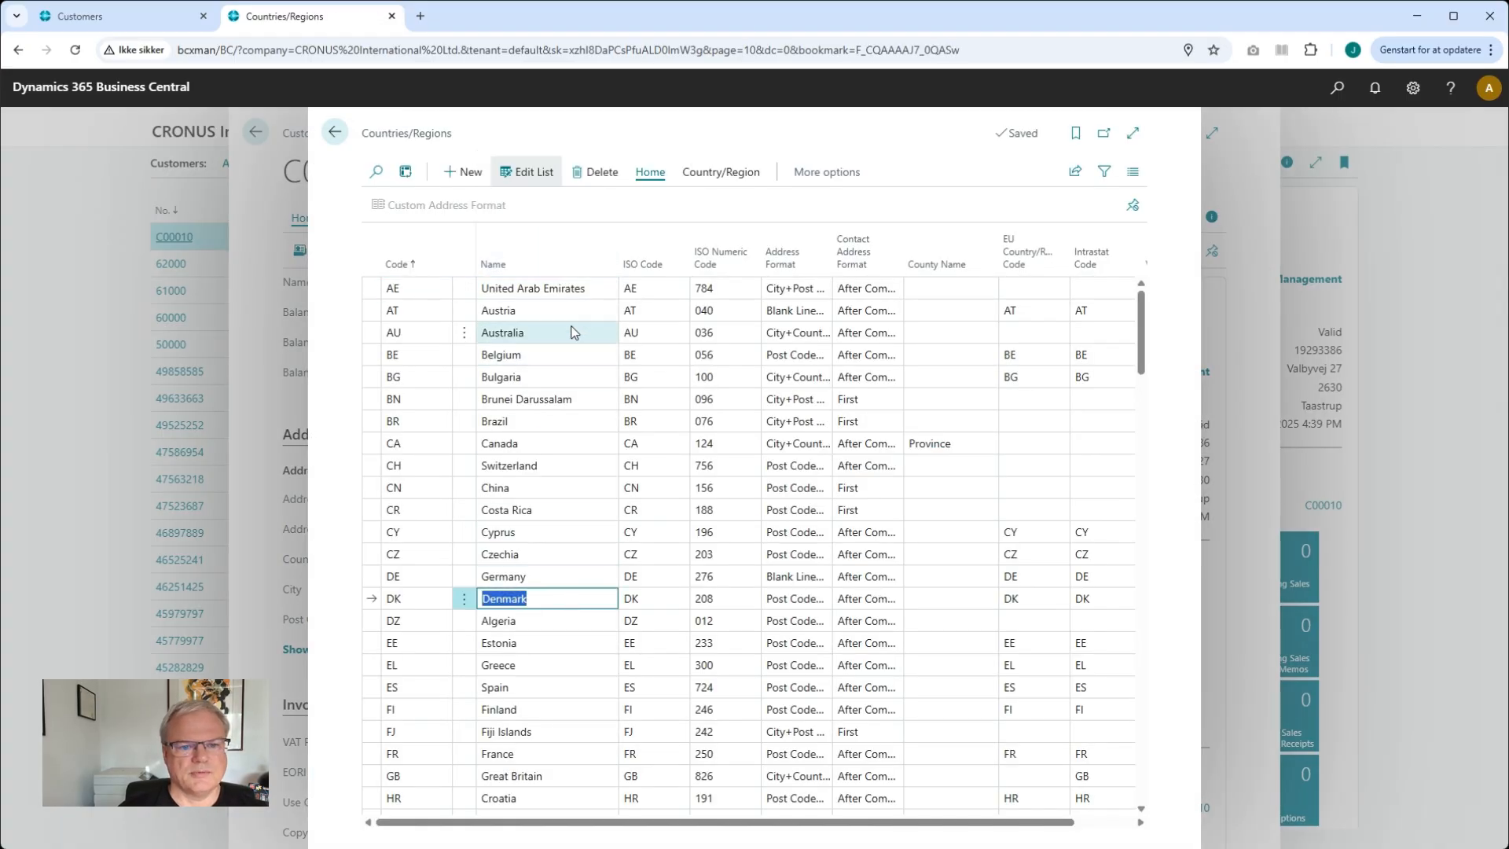
left_click(717, 174)
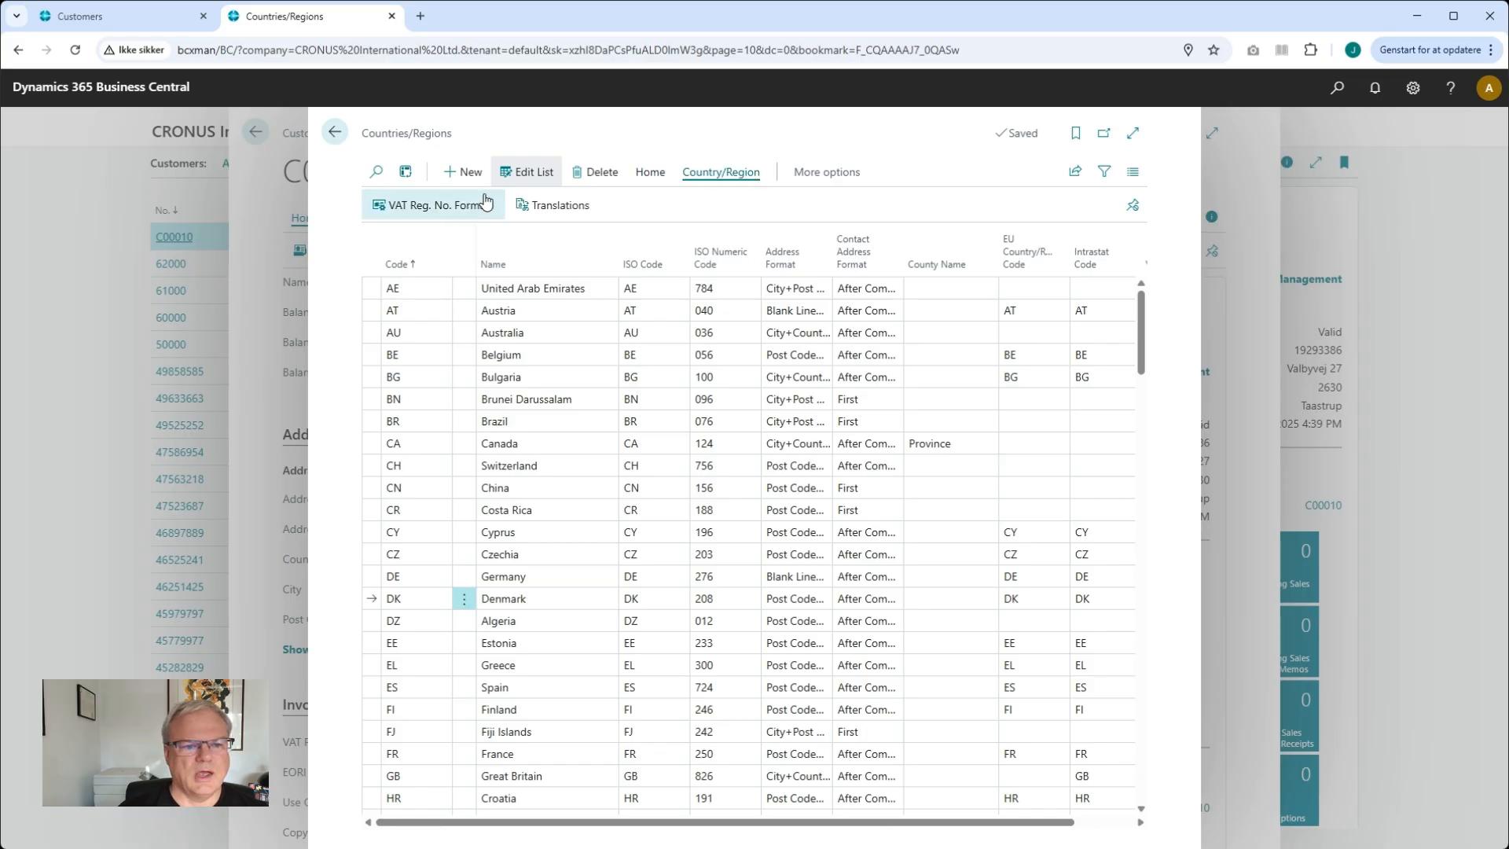
left_click(417, 204)
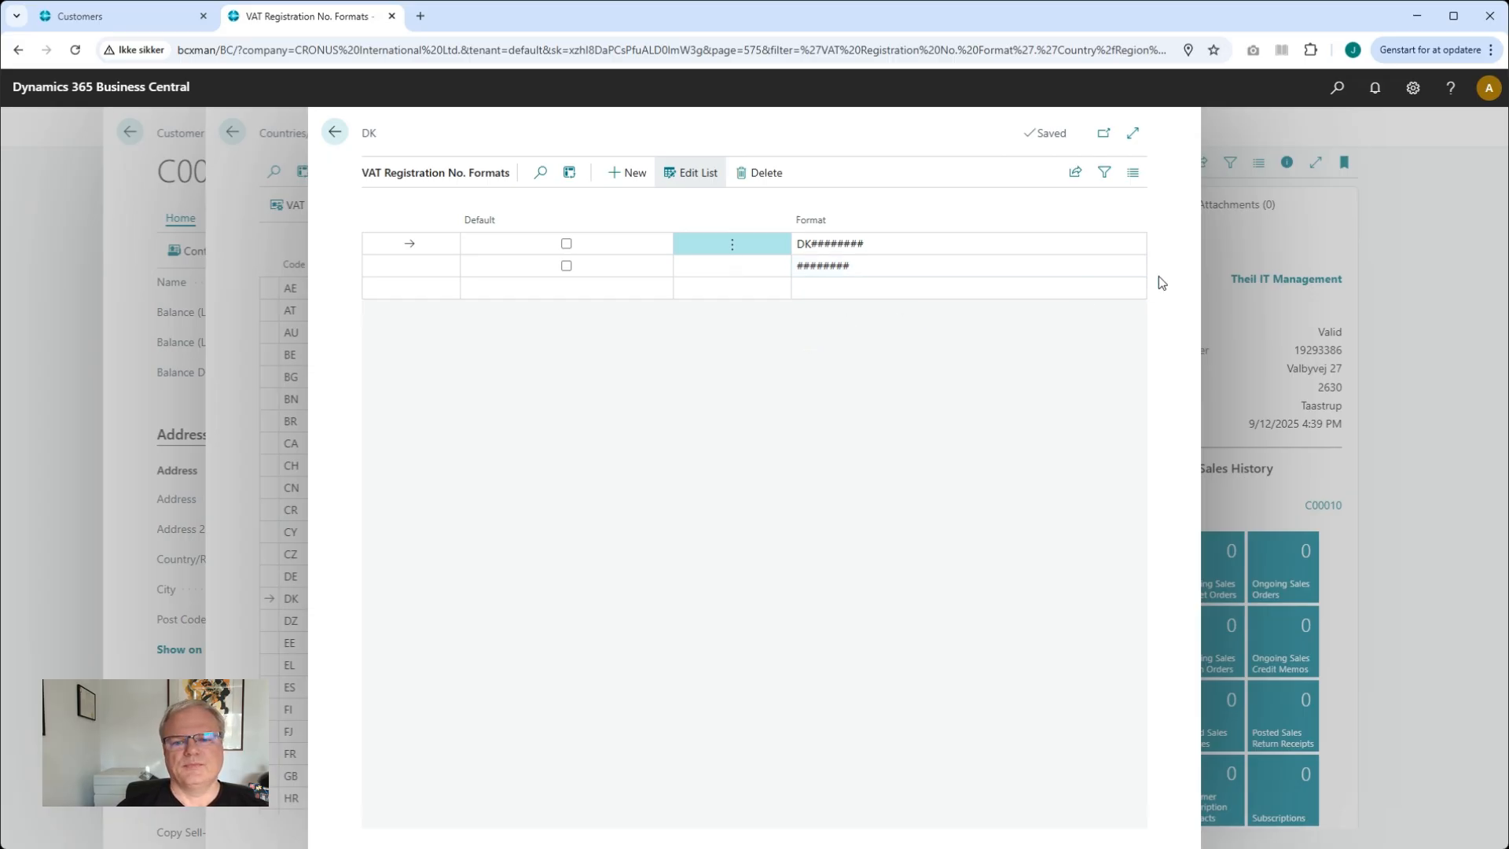
mouse_move(478, 226)
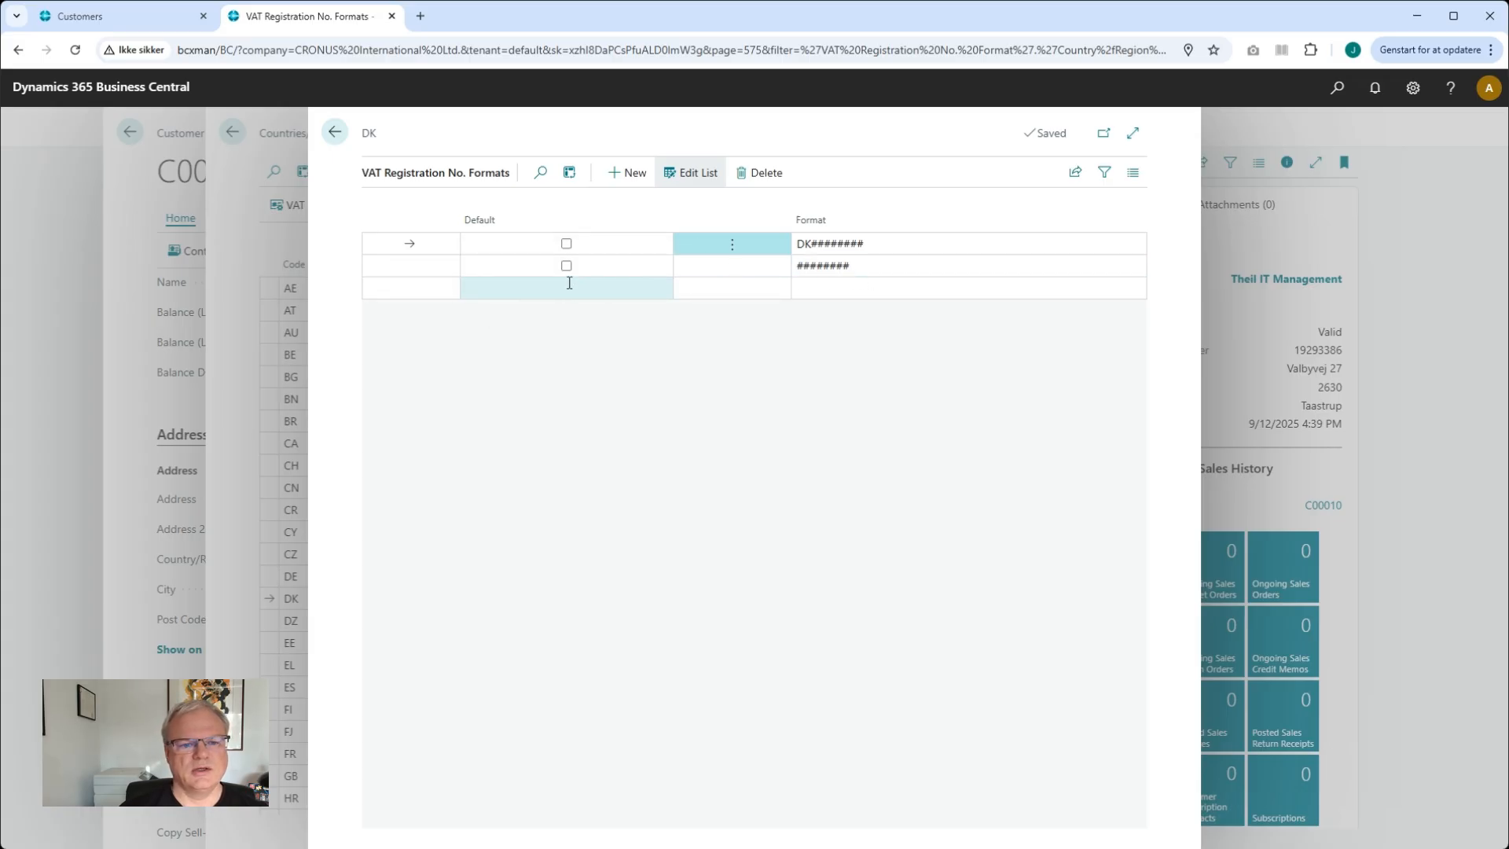
left_click(568, 267)
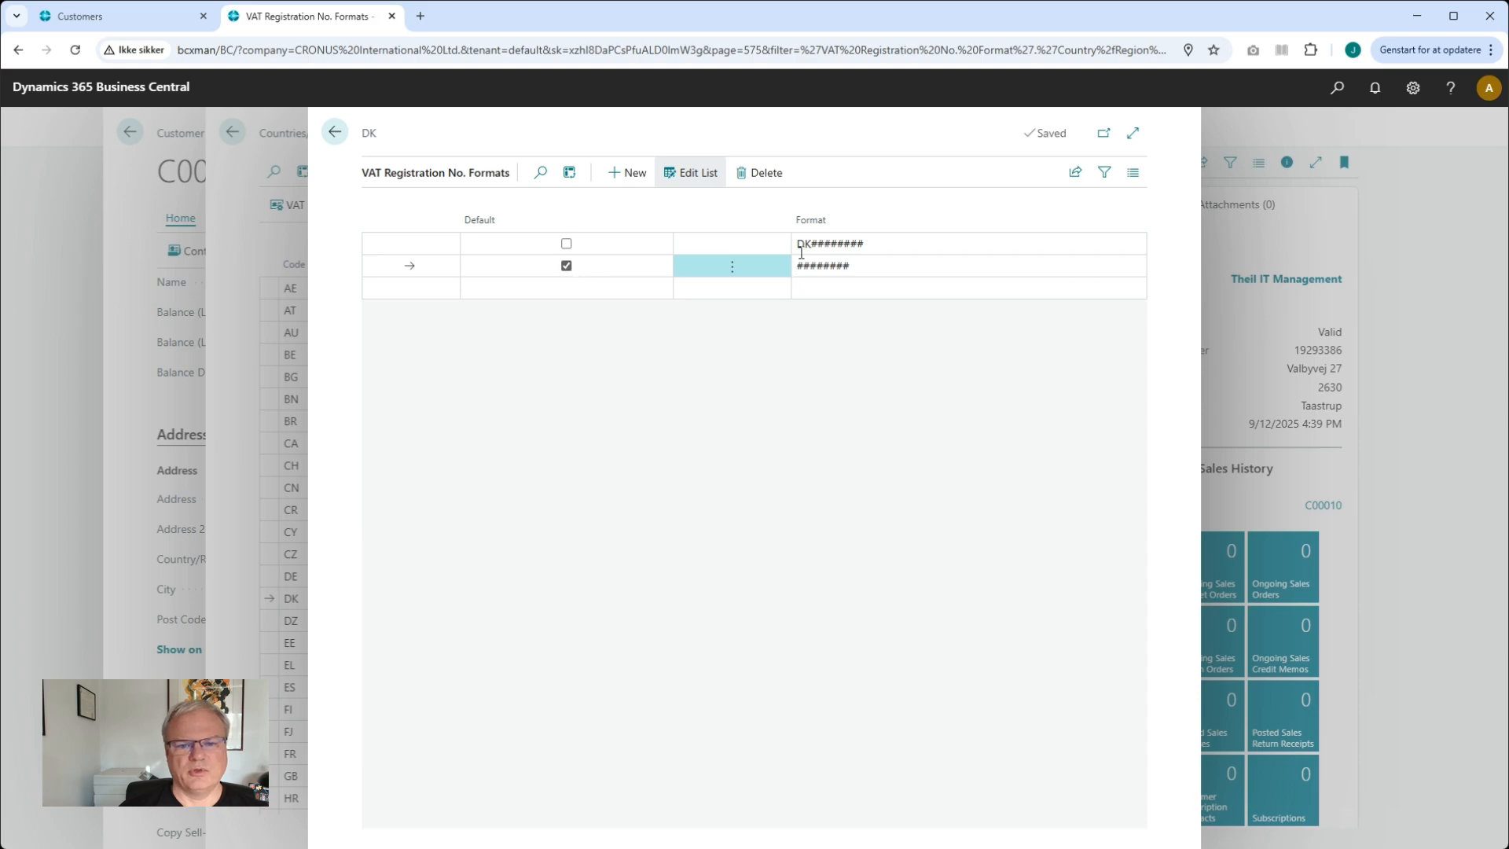
left_click(336, 135)
left_click(337, 135)
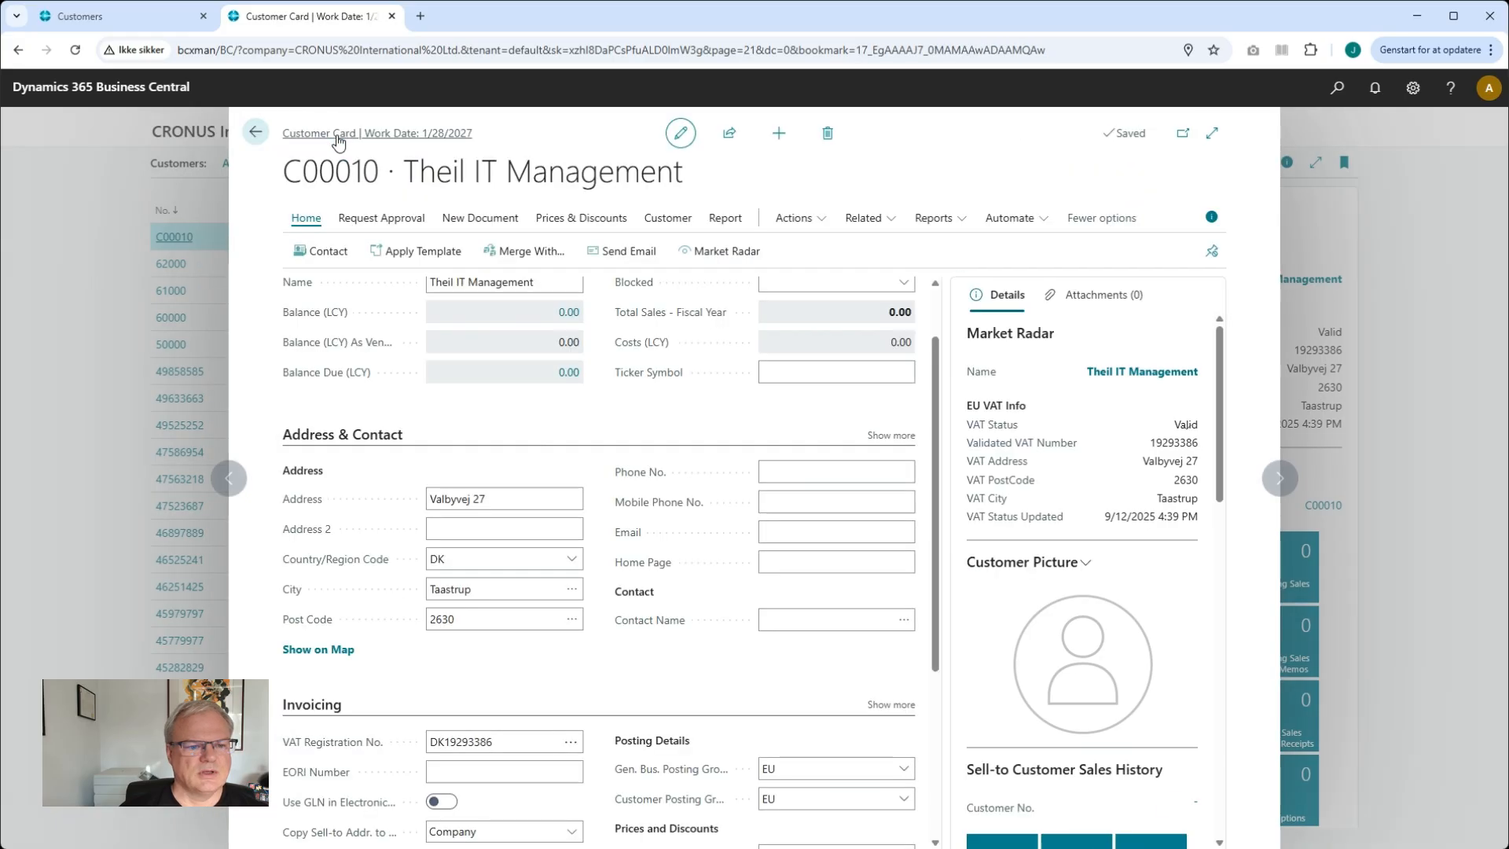
Reopen Market Radar for Theil IT Management and update the customer card from it again
left_click(727, 251)
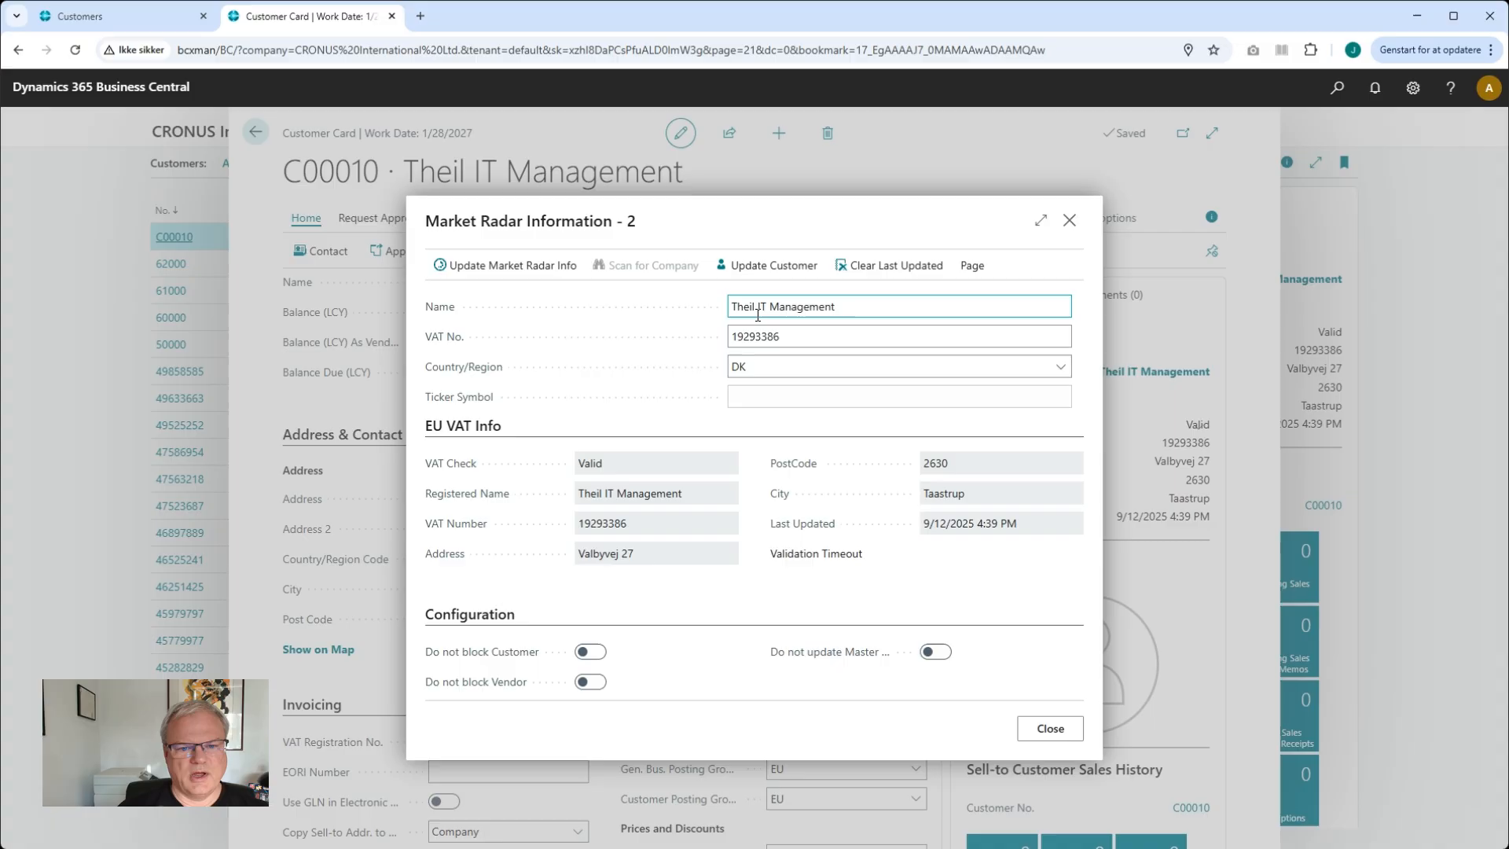
left_click(775, 267)
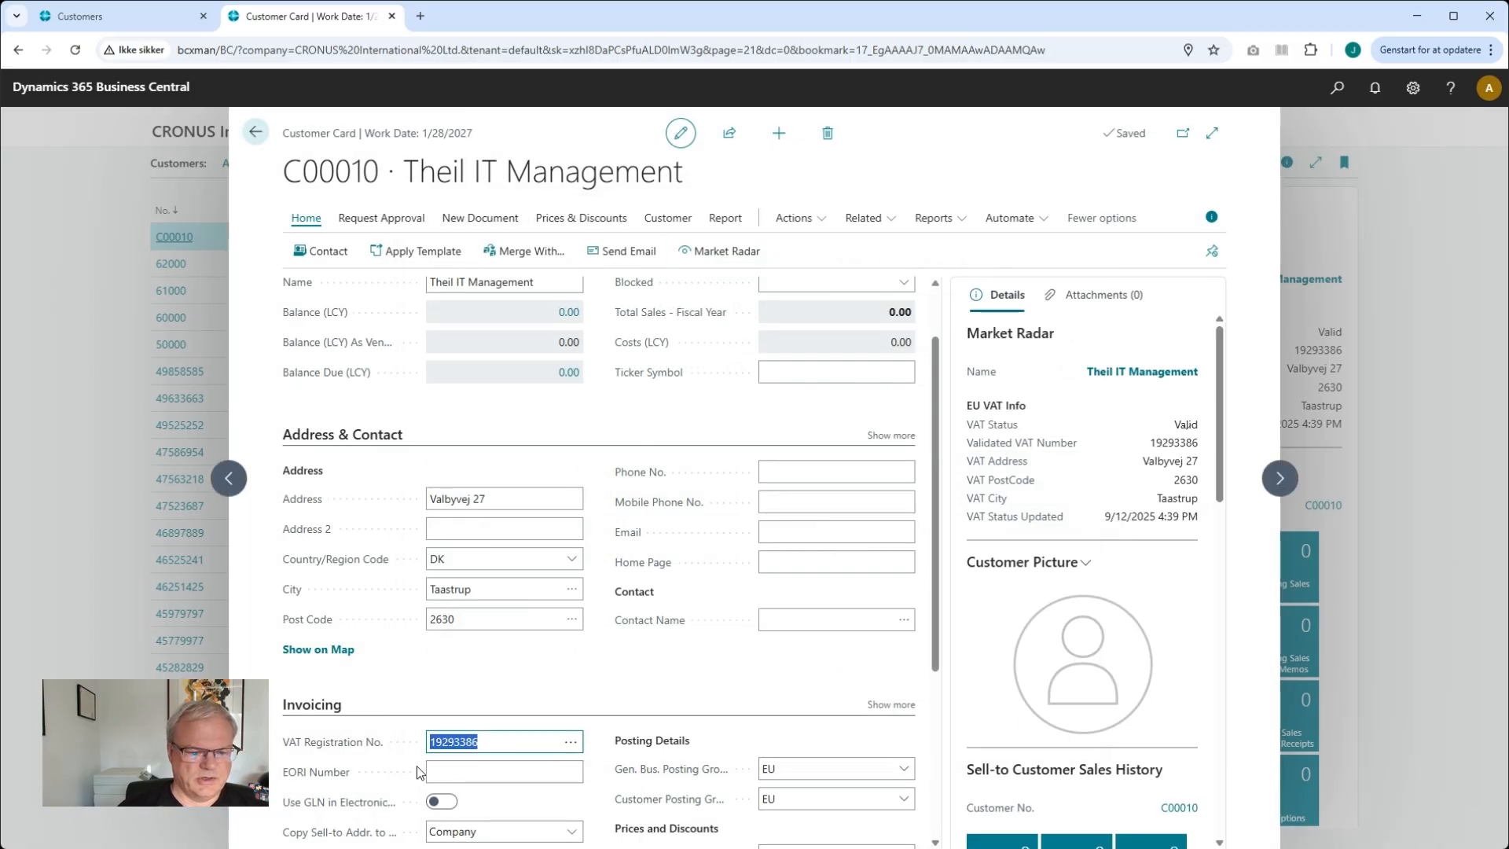
scroll(418, 756, "down", 1)
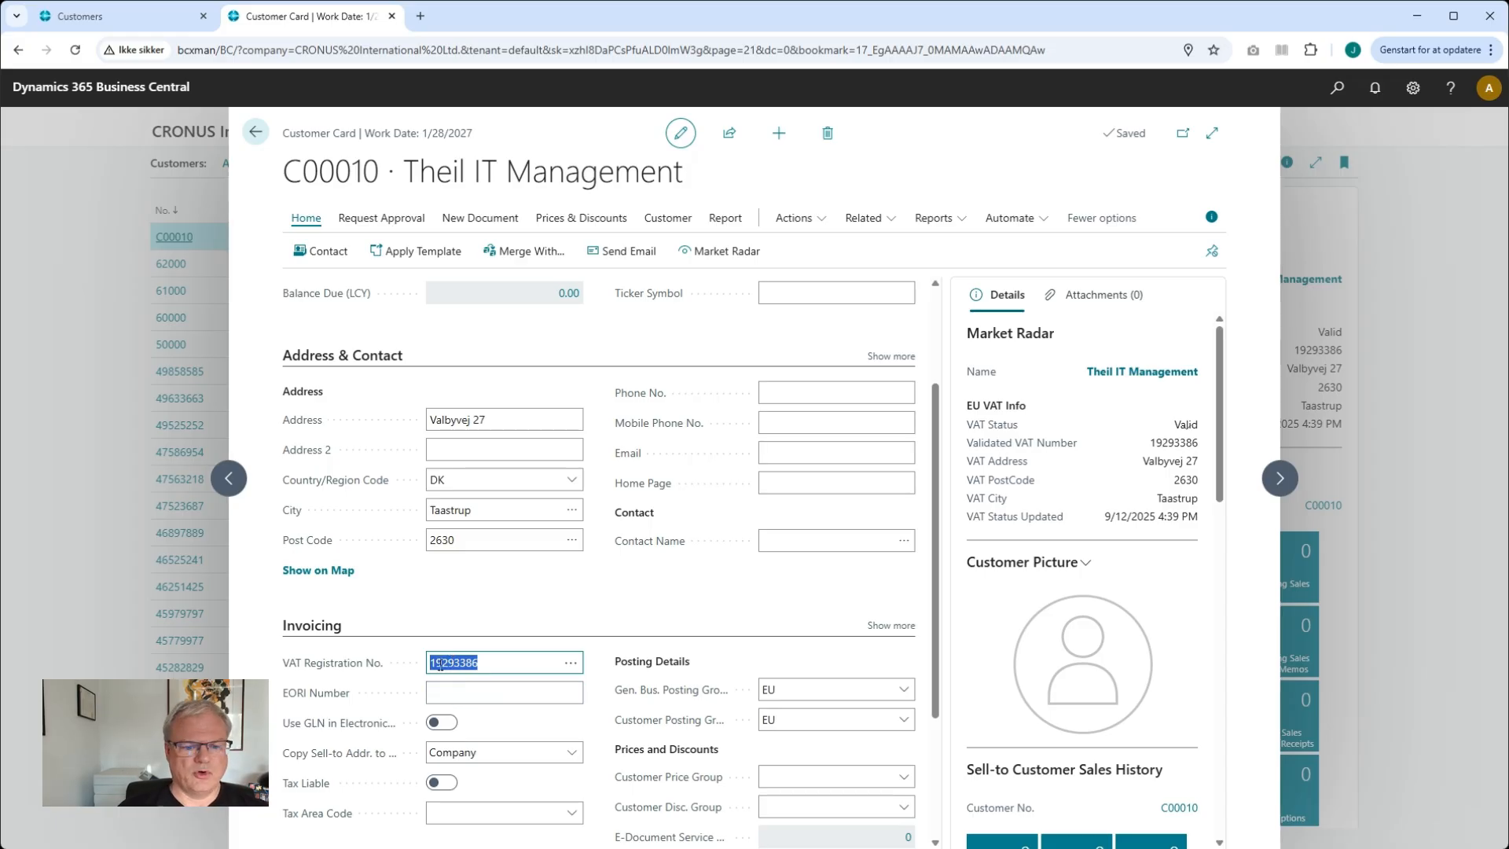
scroll(446, 674, "up", 1)
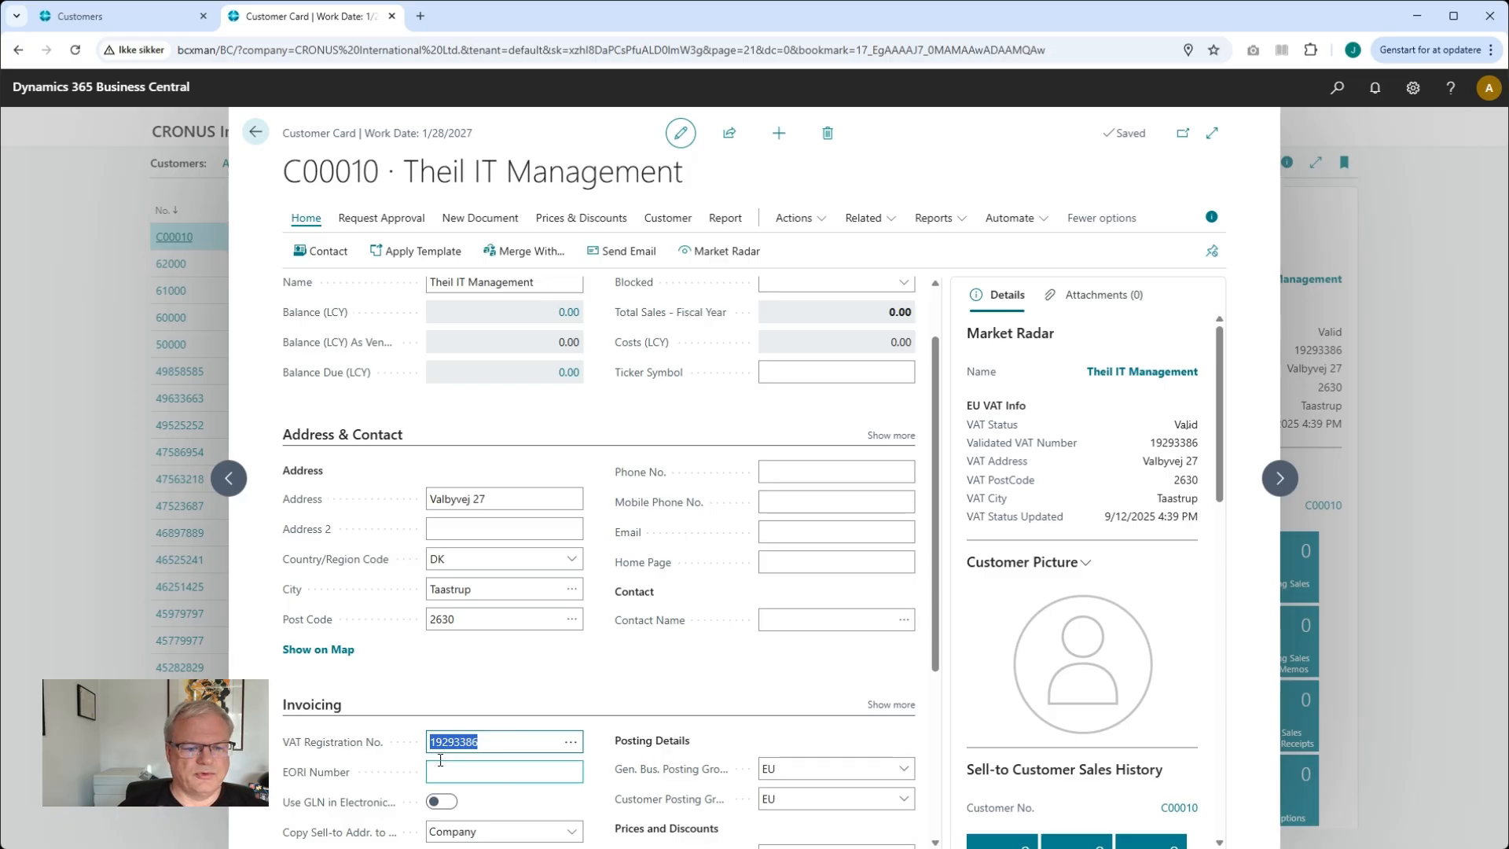
Open the Market Radar Configuration page and switch off Enable EUVAT Lookup and Open On VAT Change
scroll(452, 730, "up", 1)
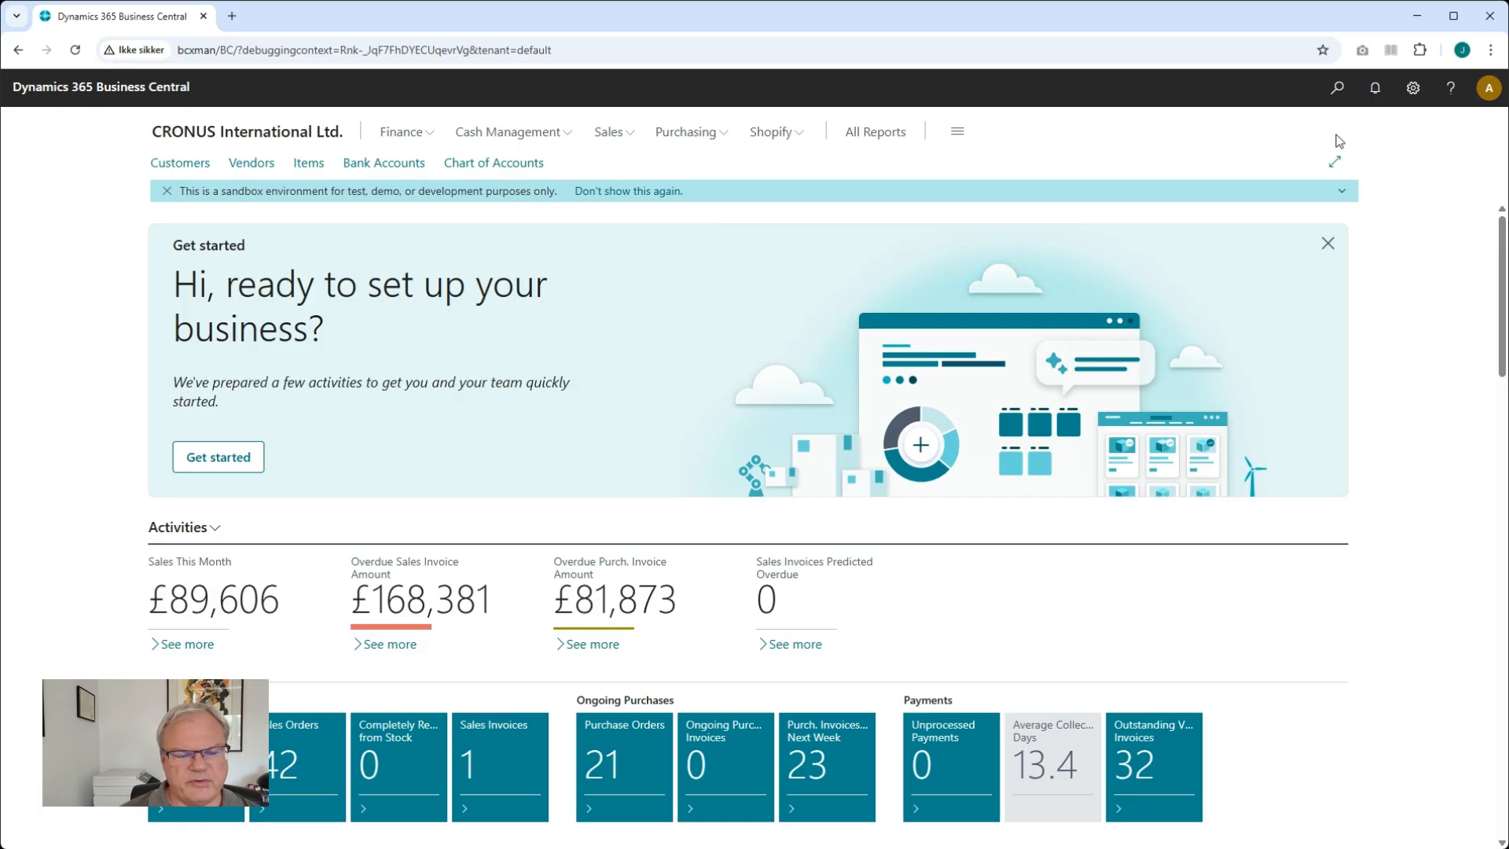
left_click(1338, 88)
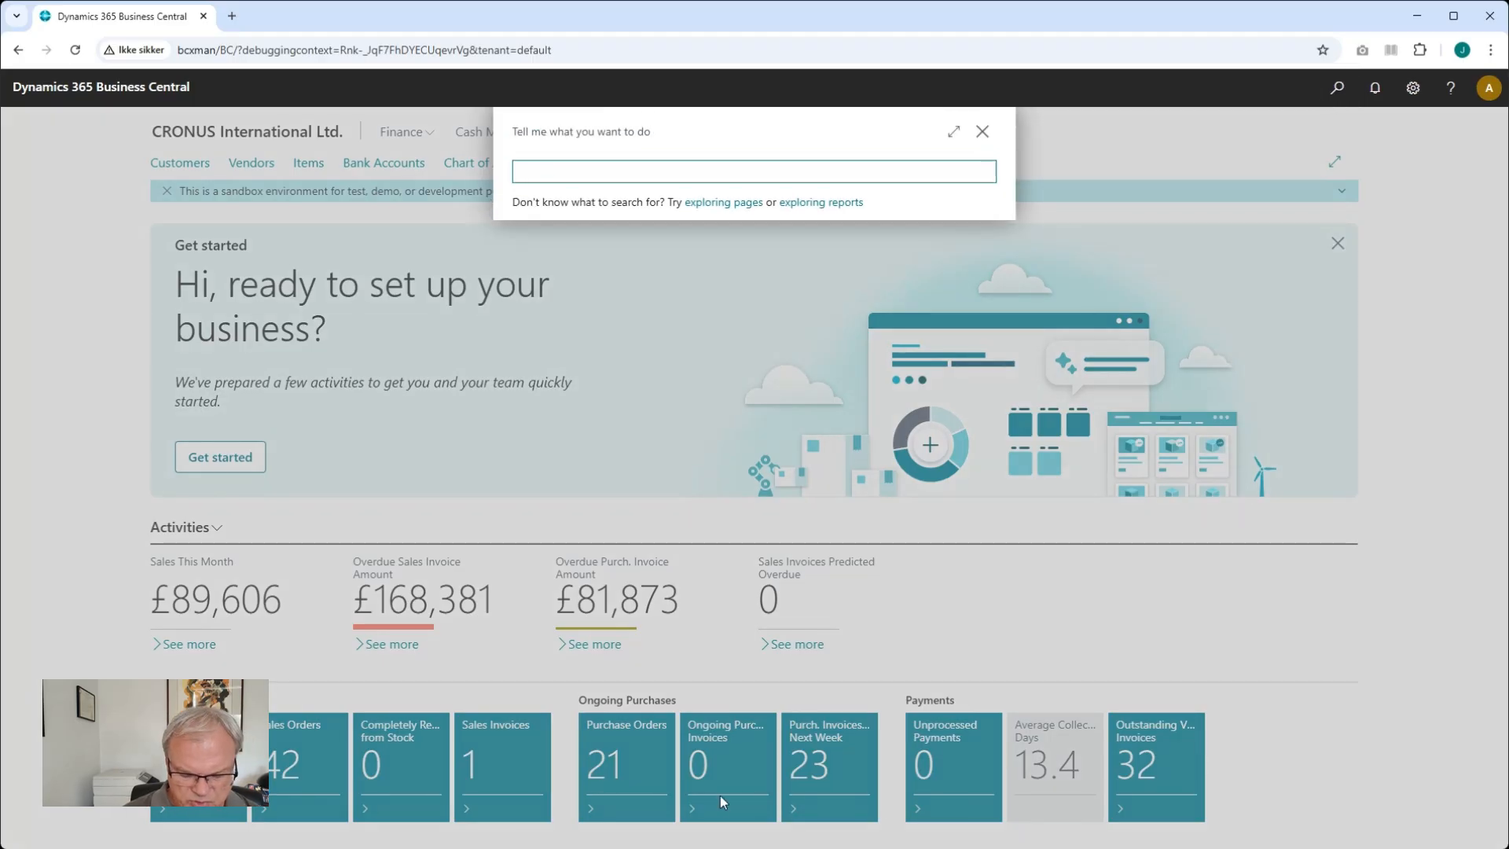
type("Market Radar C")
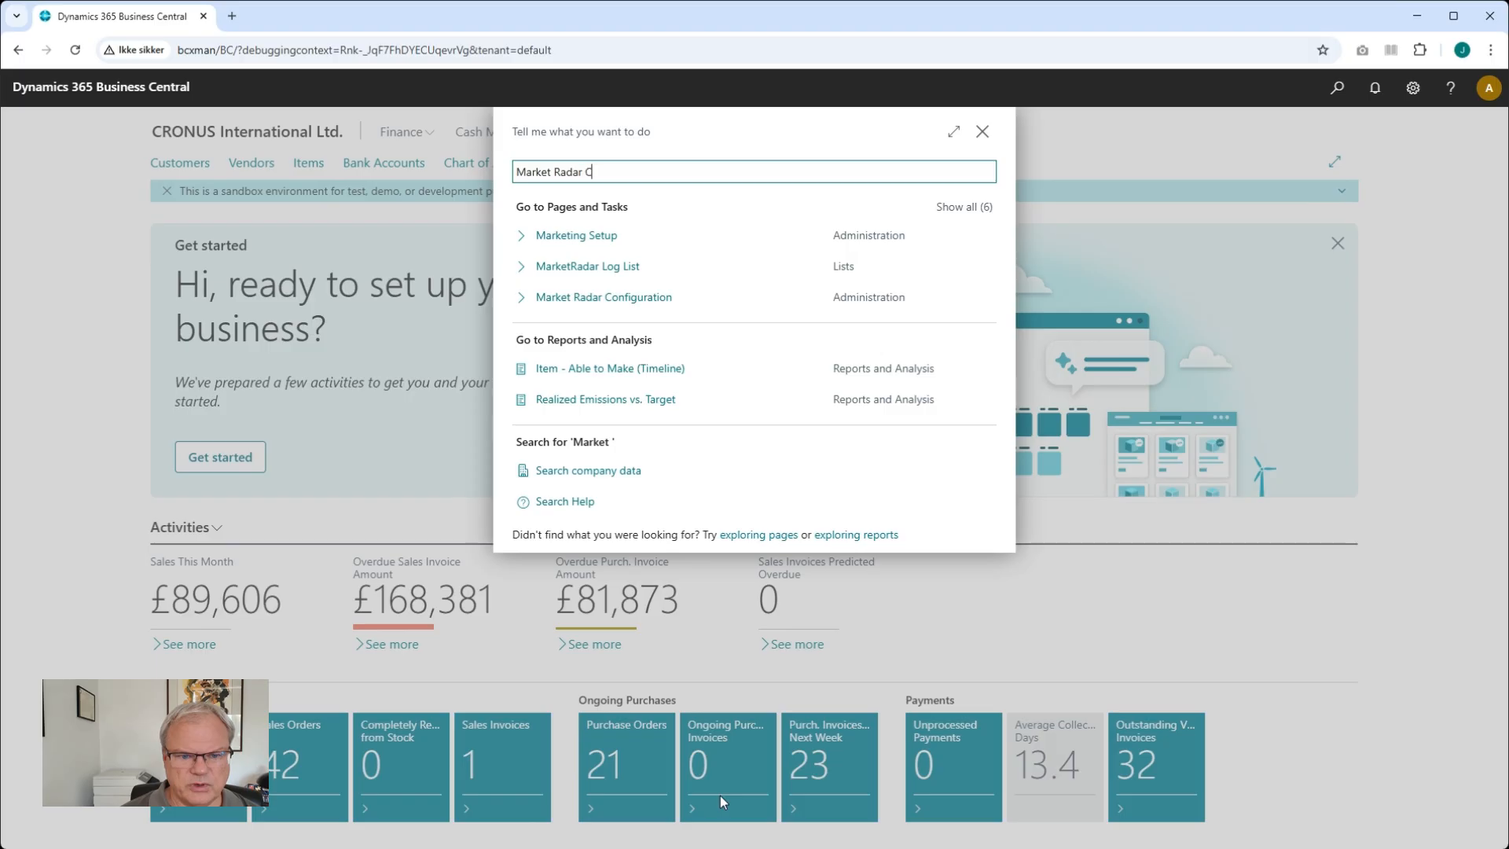
type("onfig")
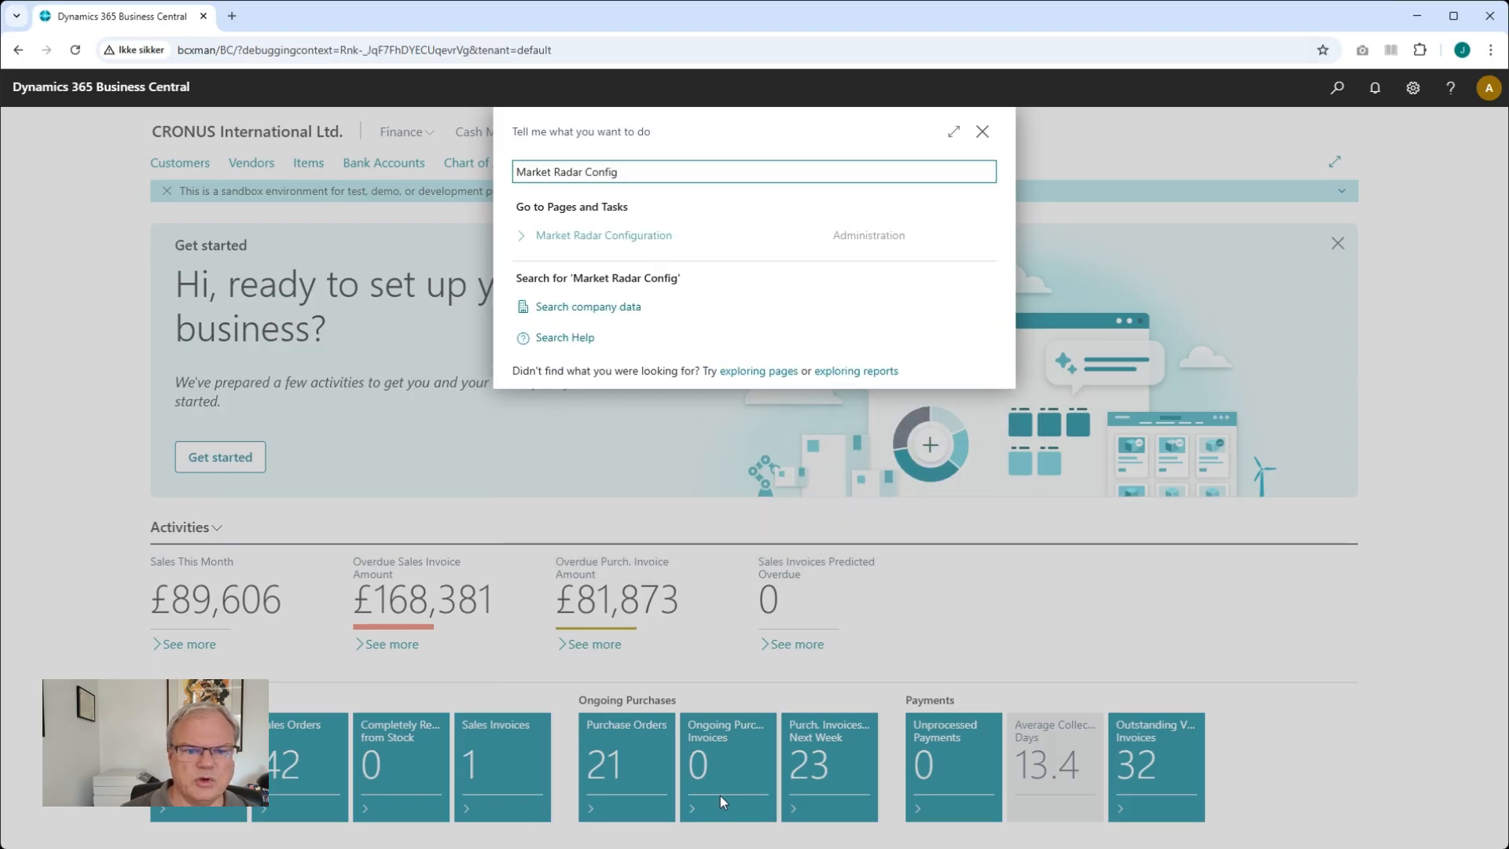
left_click(625, 236)
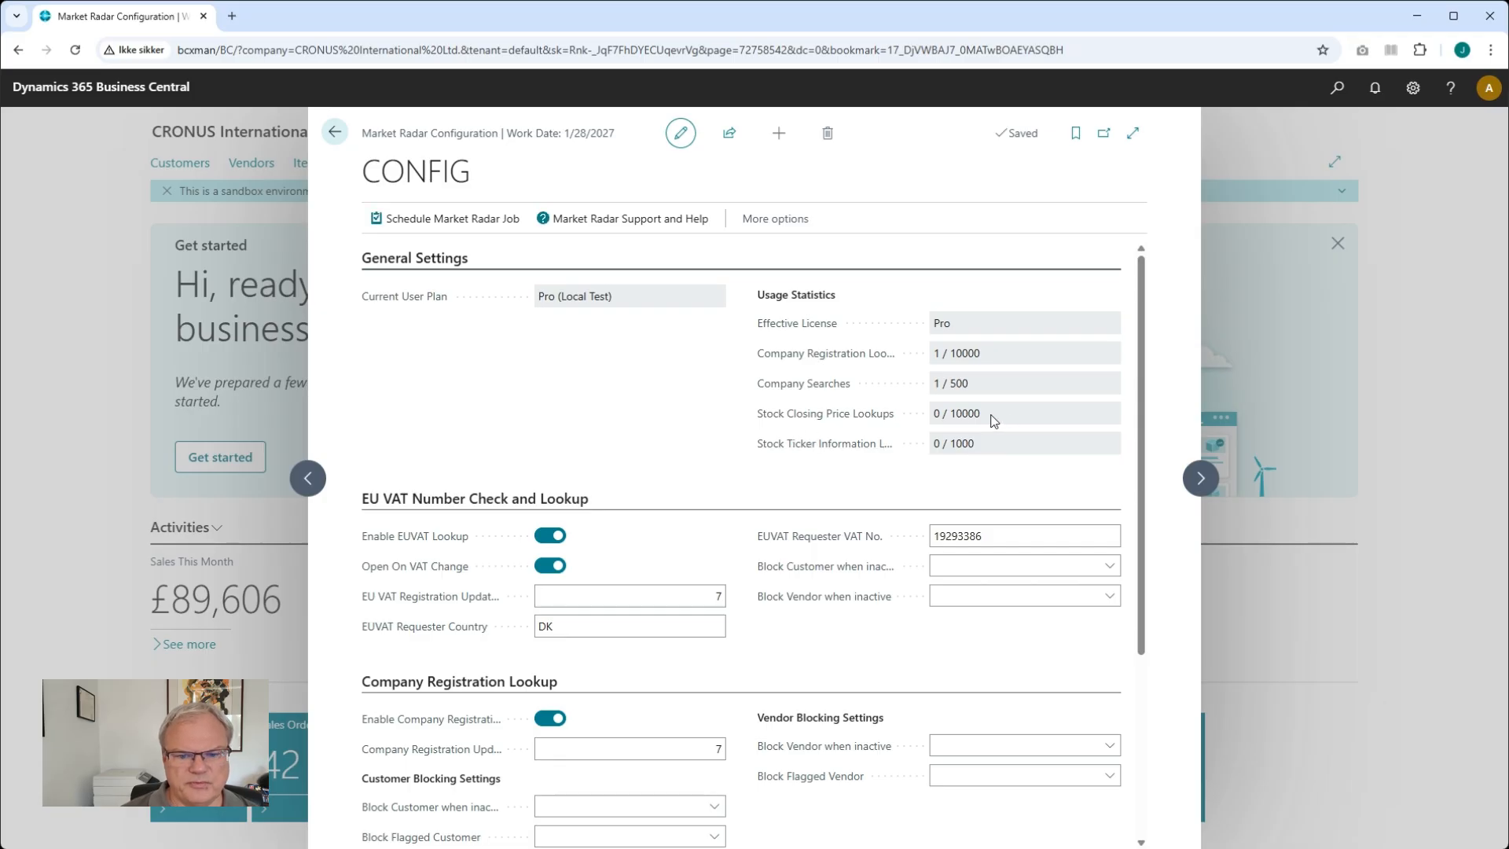
left_click(948, 329)
left_click(688, 376)
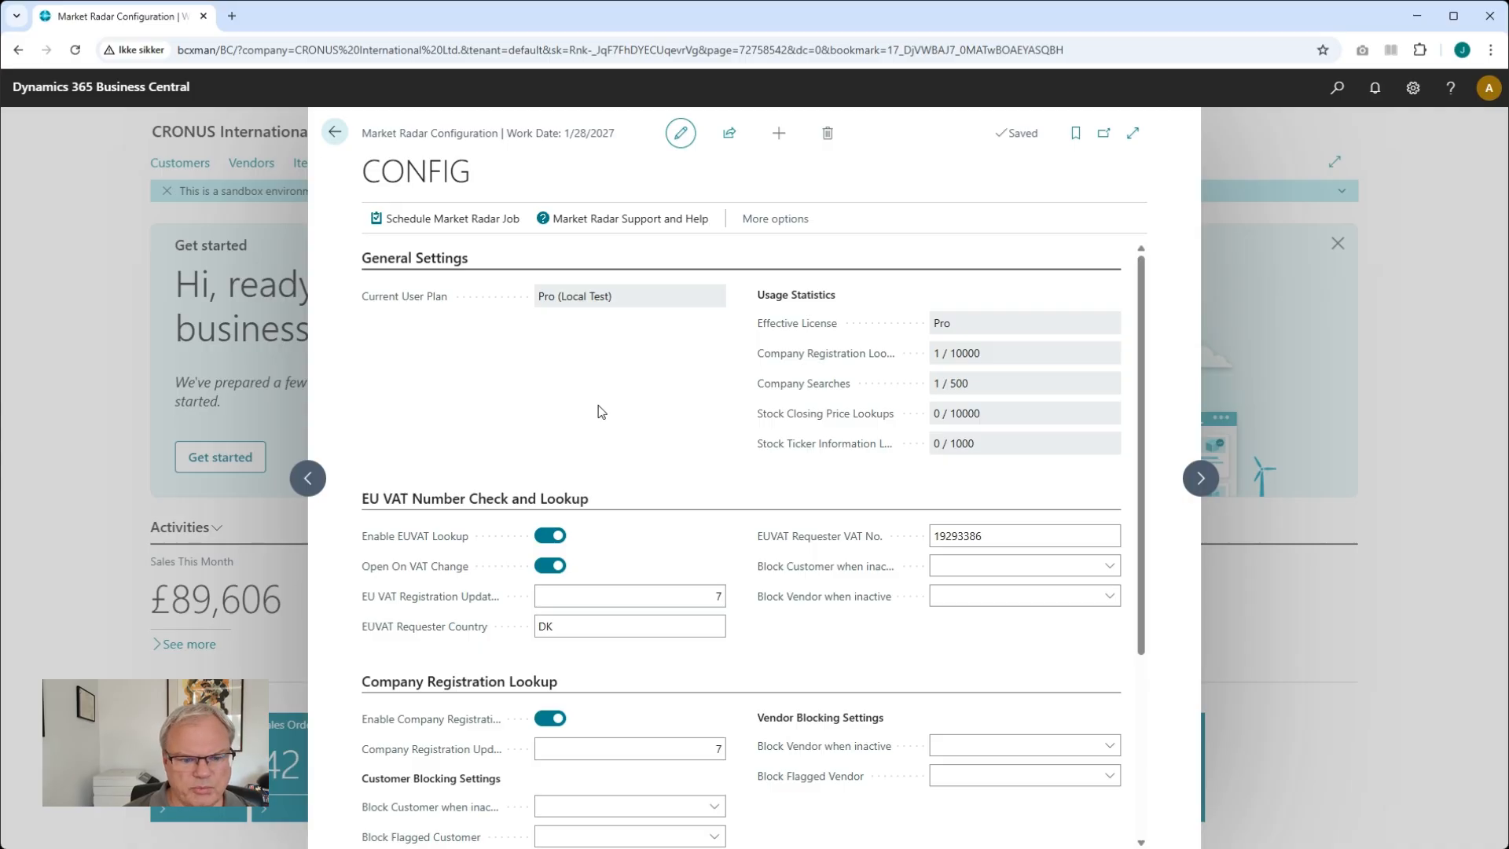
scroll(601, 412, "down", 1)
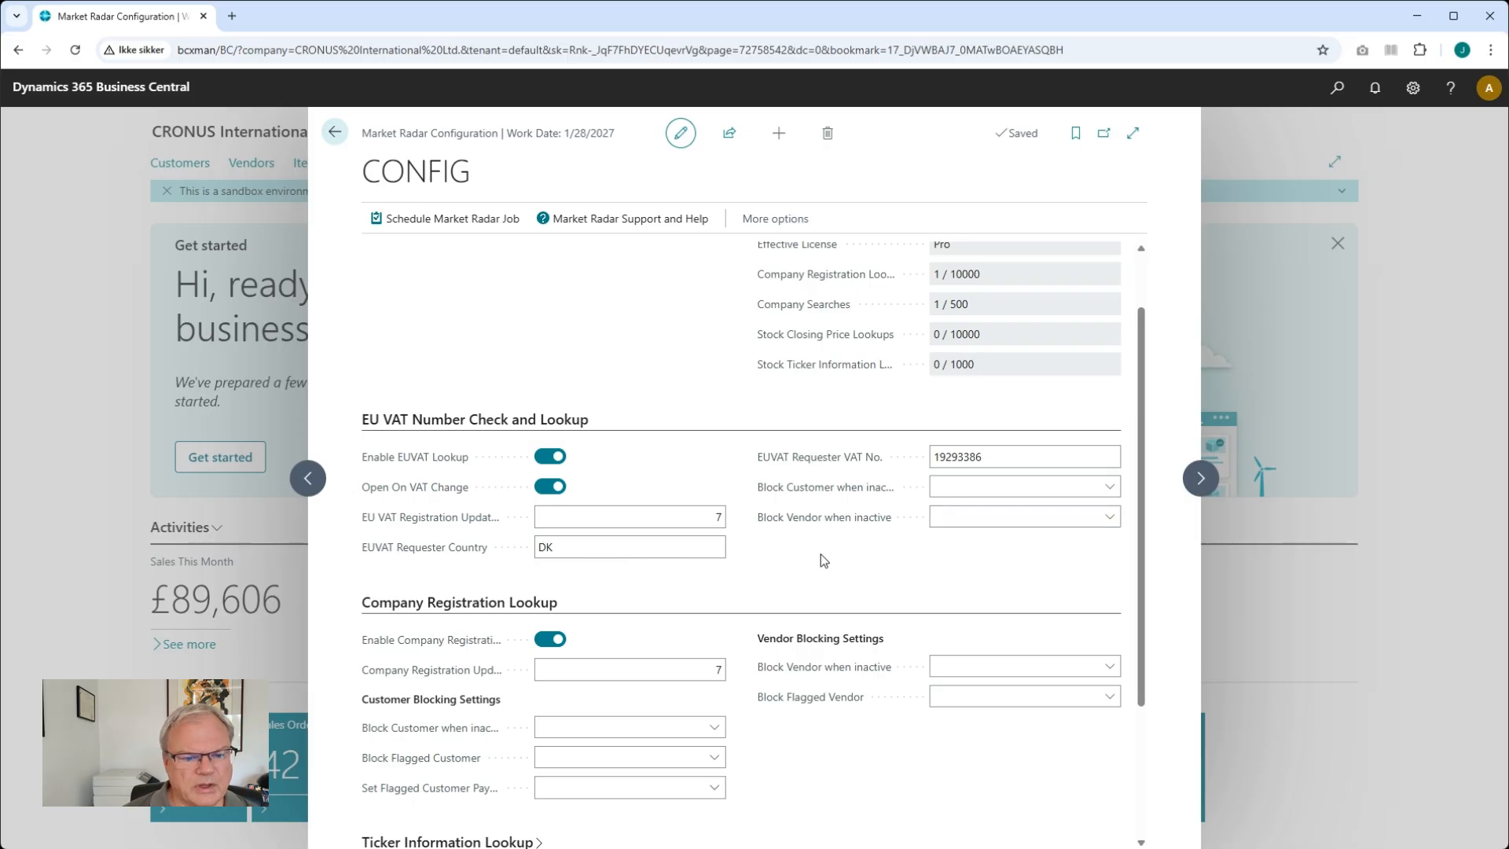
left_click(552, 458)
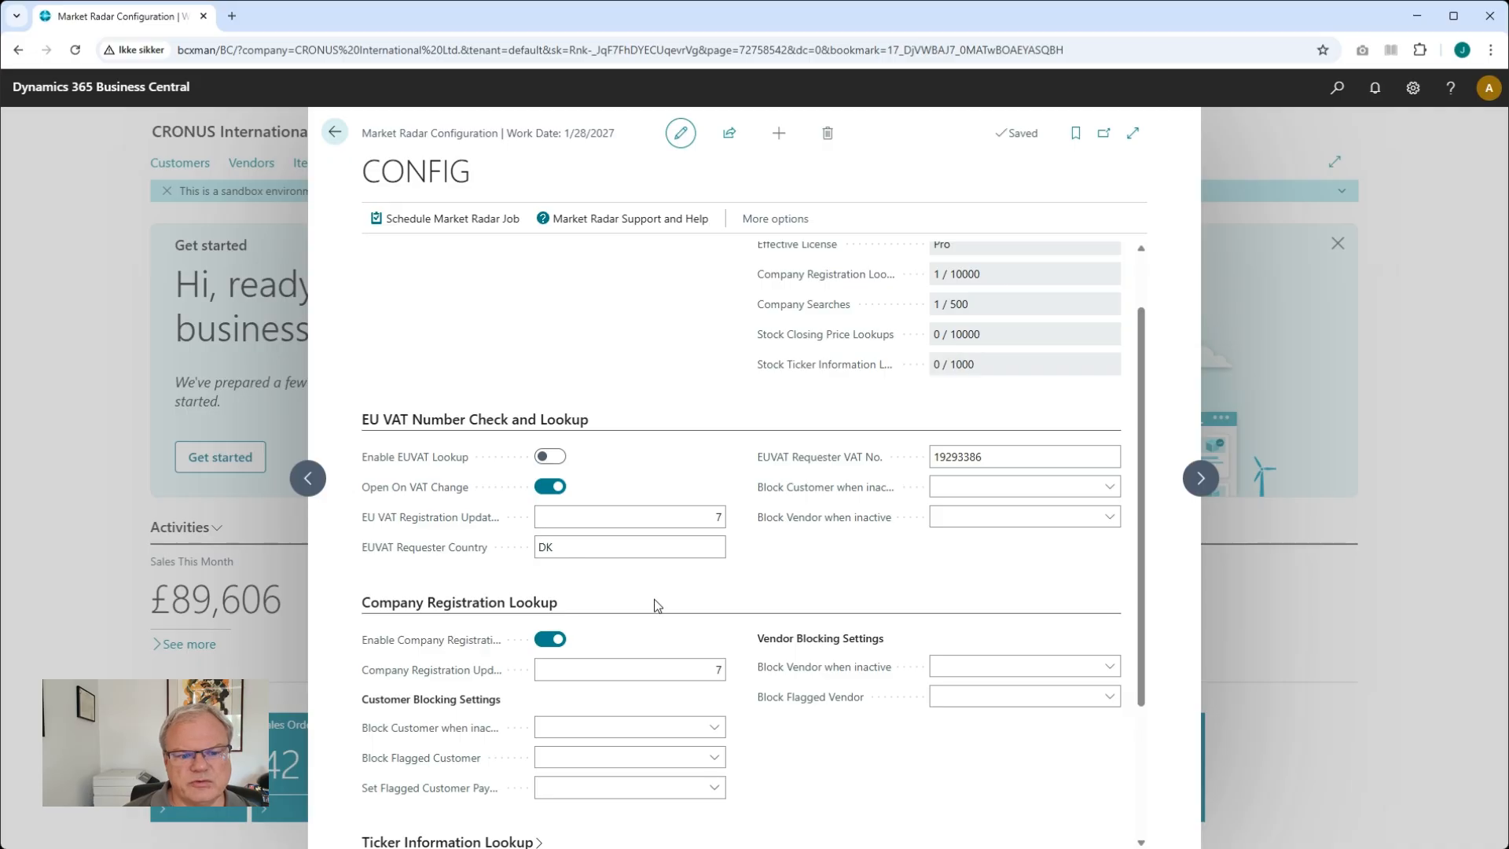
left_click(550, 486)
Review the payment terms offered for Set Flagged Customer Payment Terms in the Company Registration Lookup settings
scroll(707, 610, "down", 2)
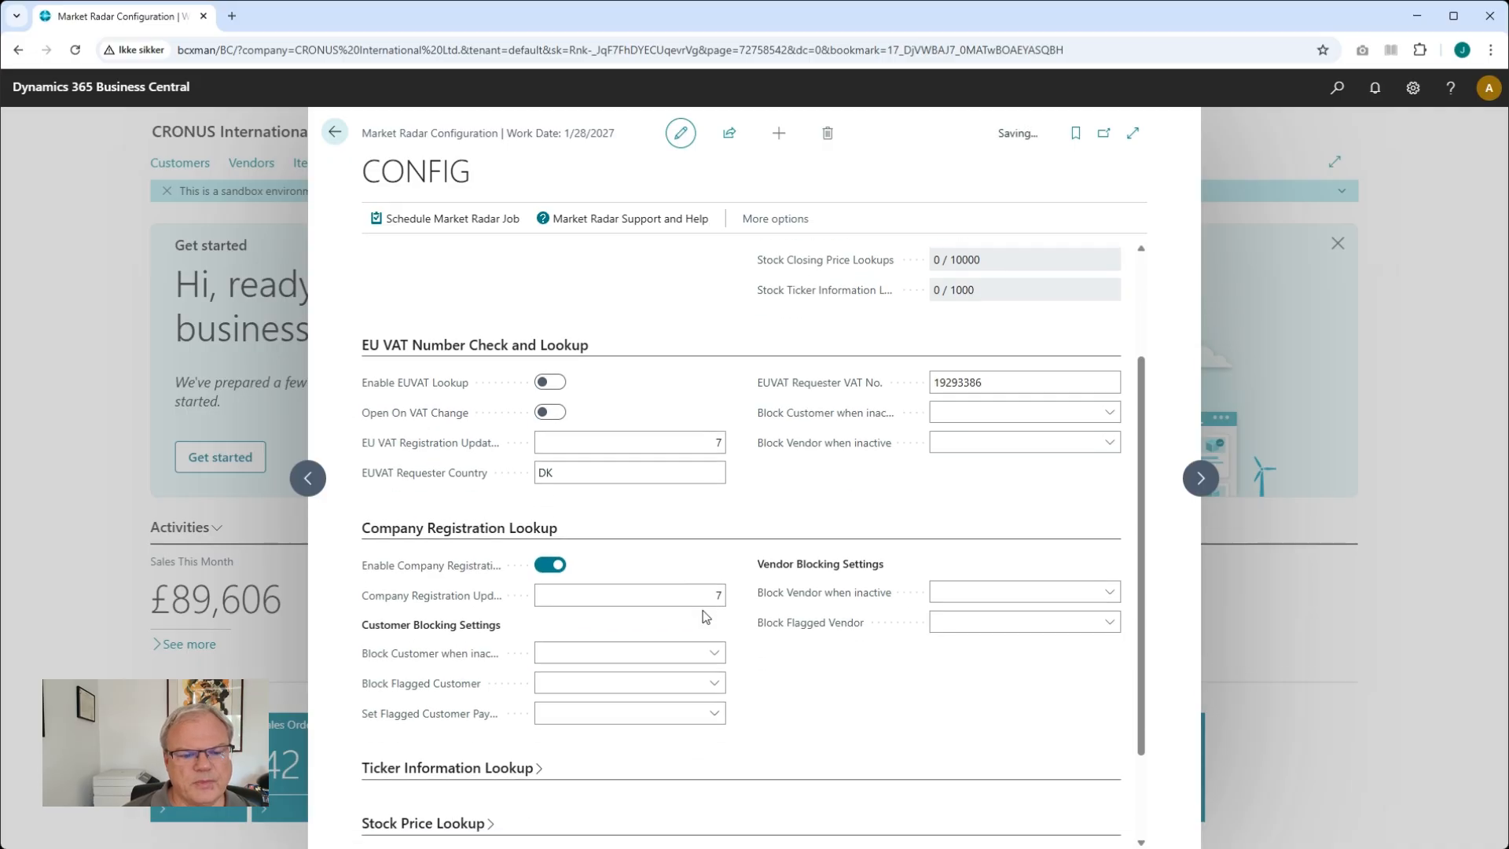
scroll(705, 615, "down", 1)
scroll(705, 616, "down", 1)
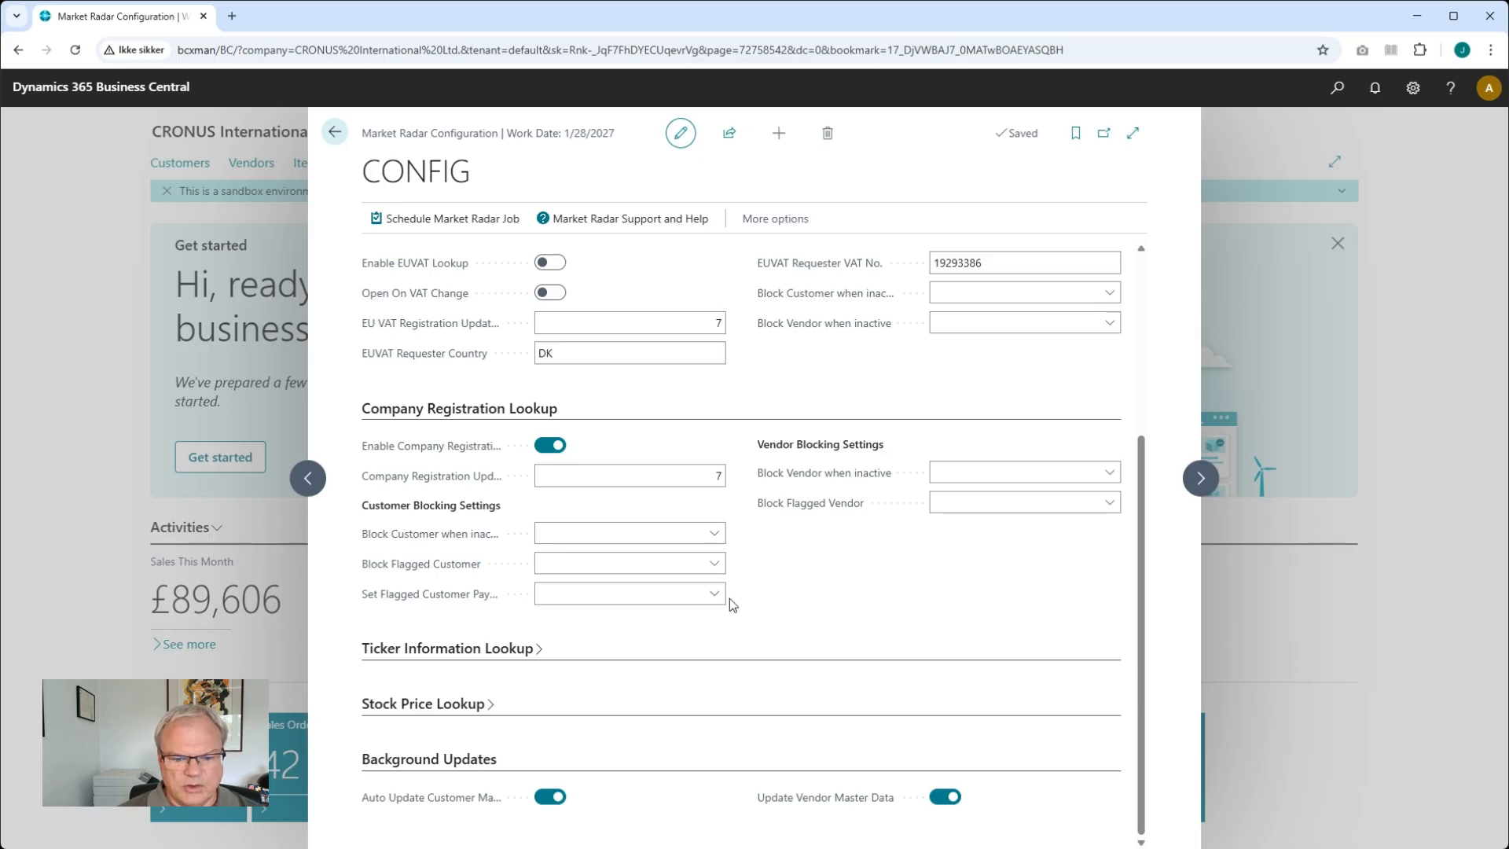
left_click(559, 595)
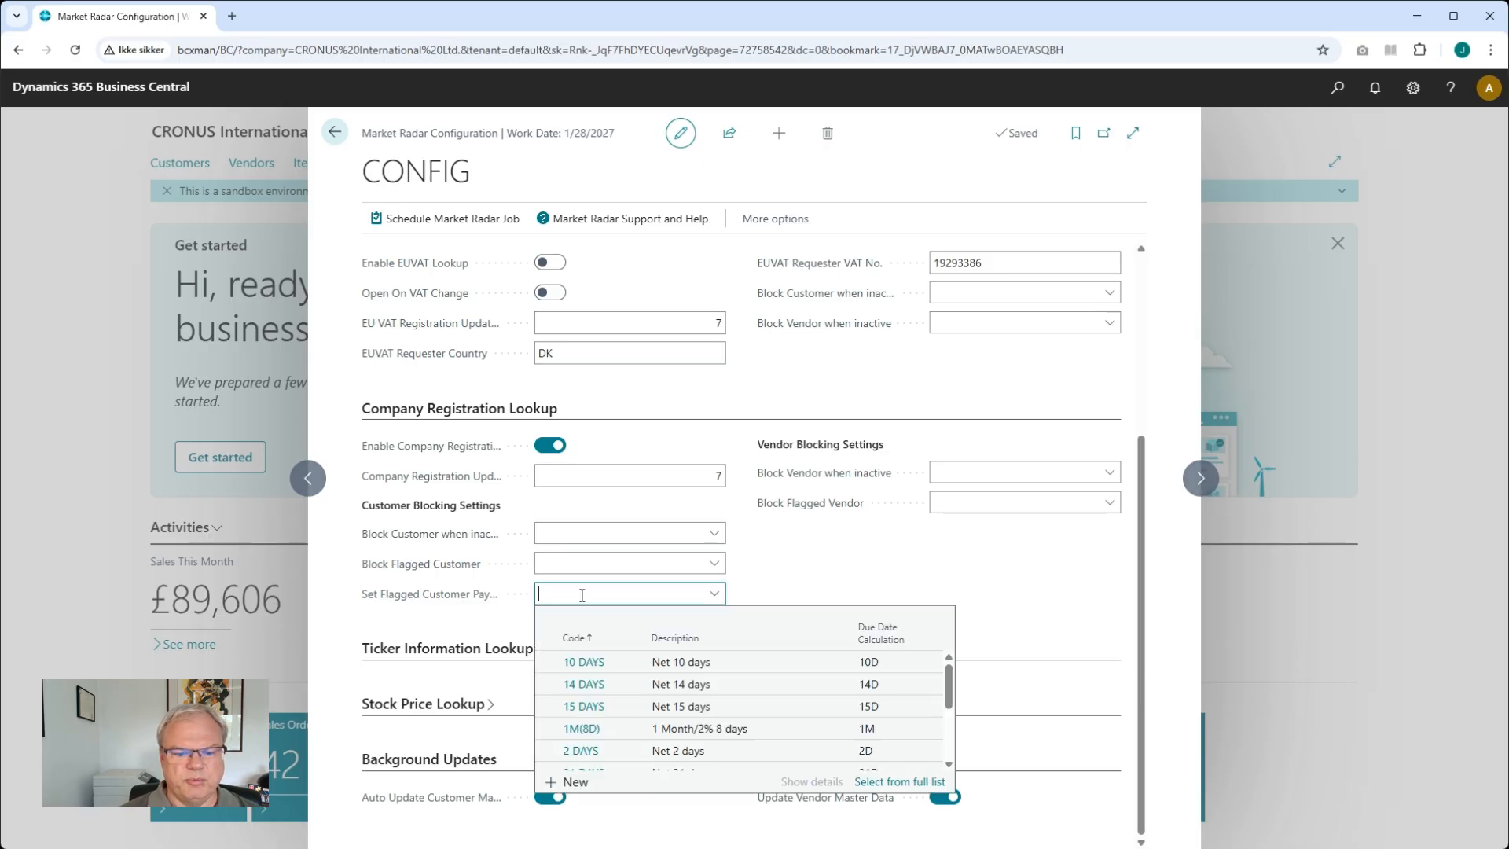
left_click(795, 596)
left_click(714, 594)
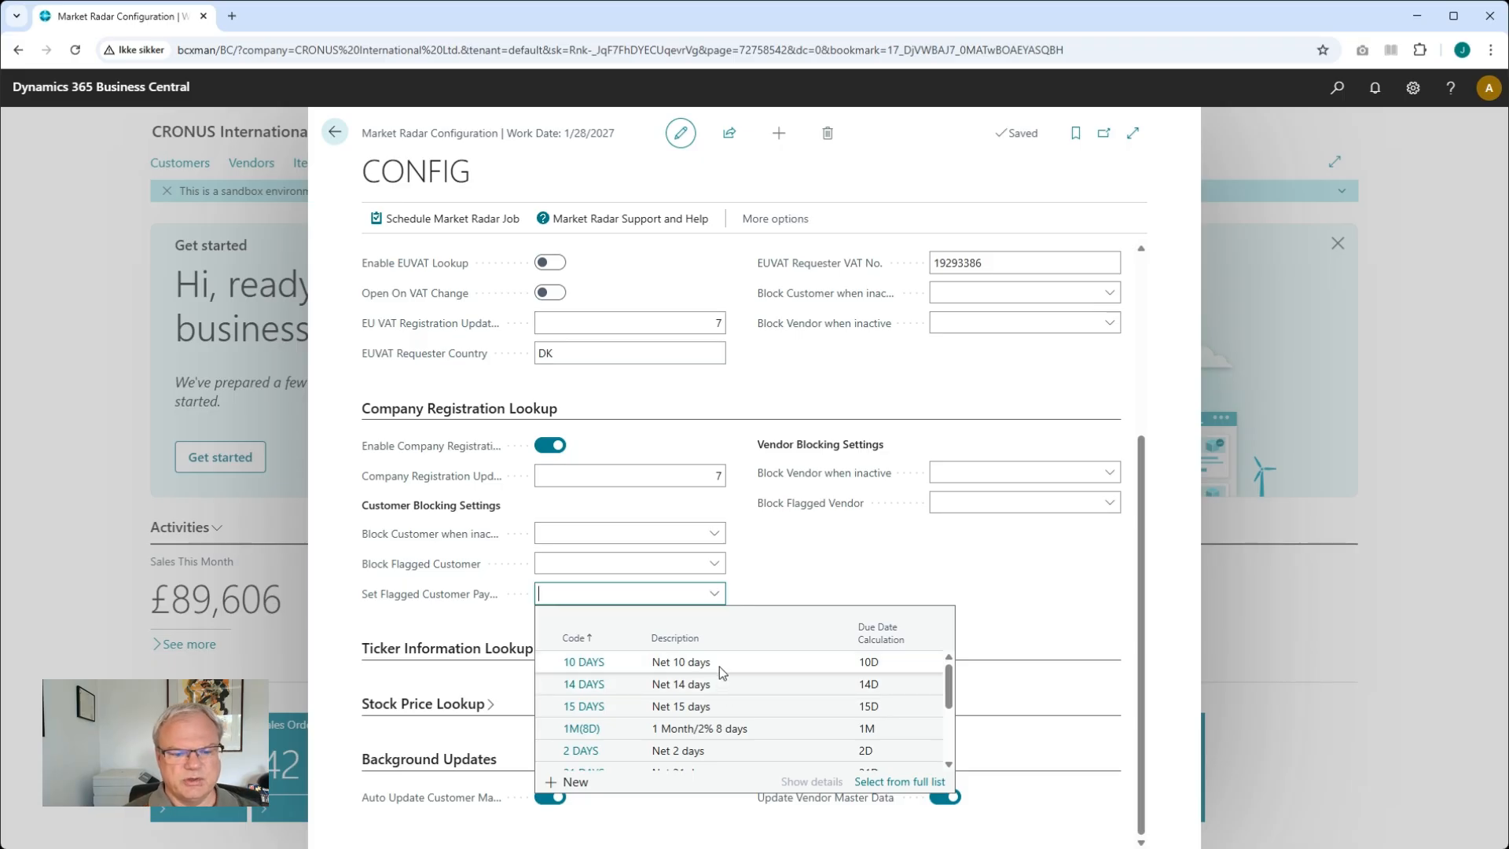
left_click(796, 565)
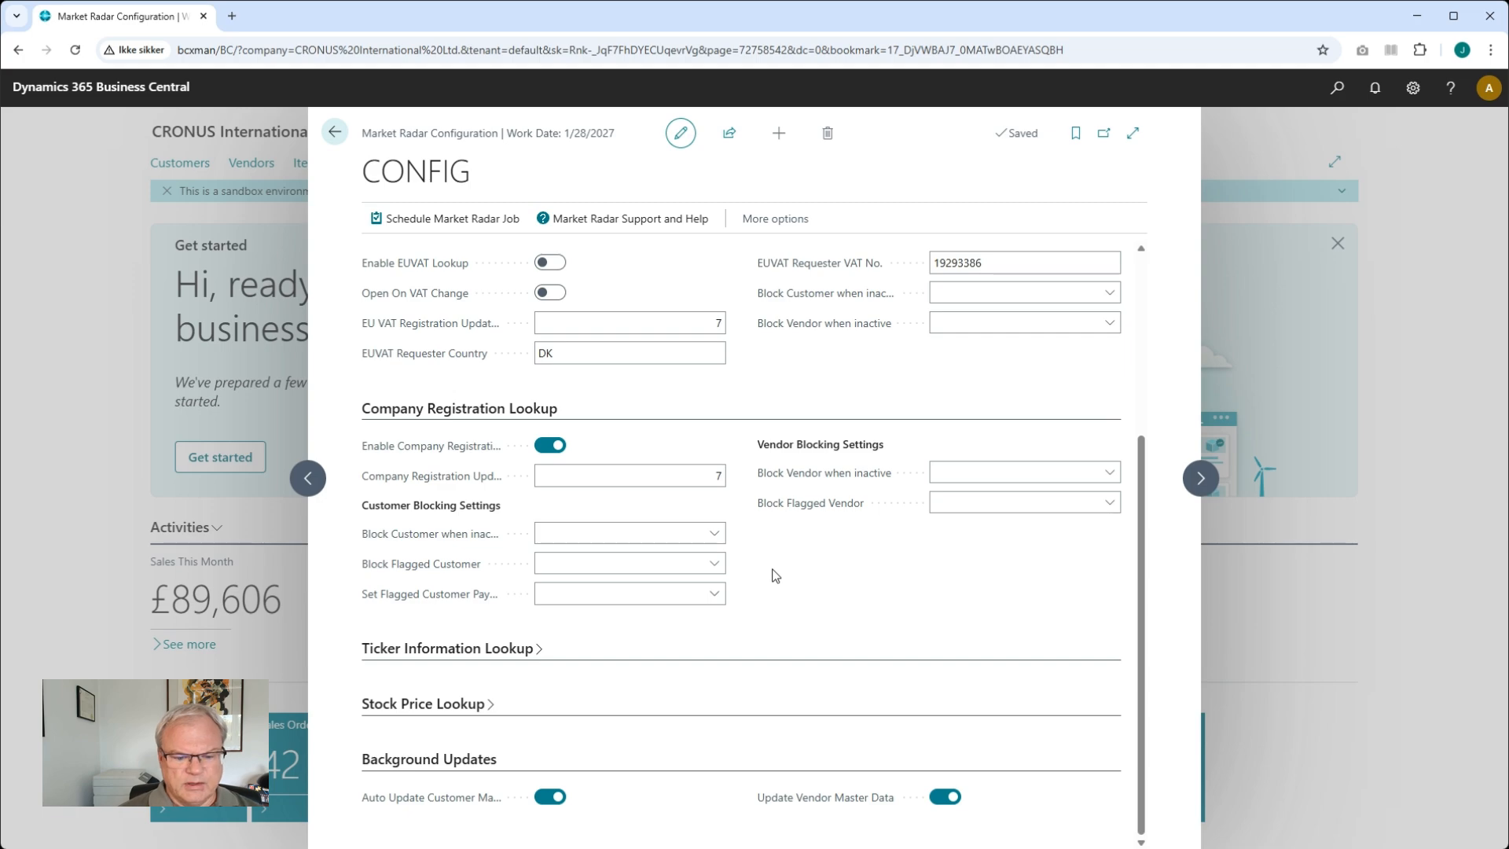
Create a new customer from the customer list using the CUSTOMER EU COMPANY template
left_click(334, 132)
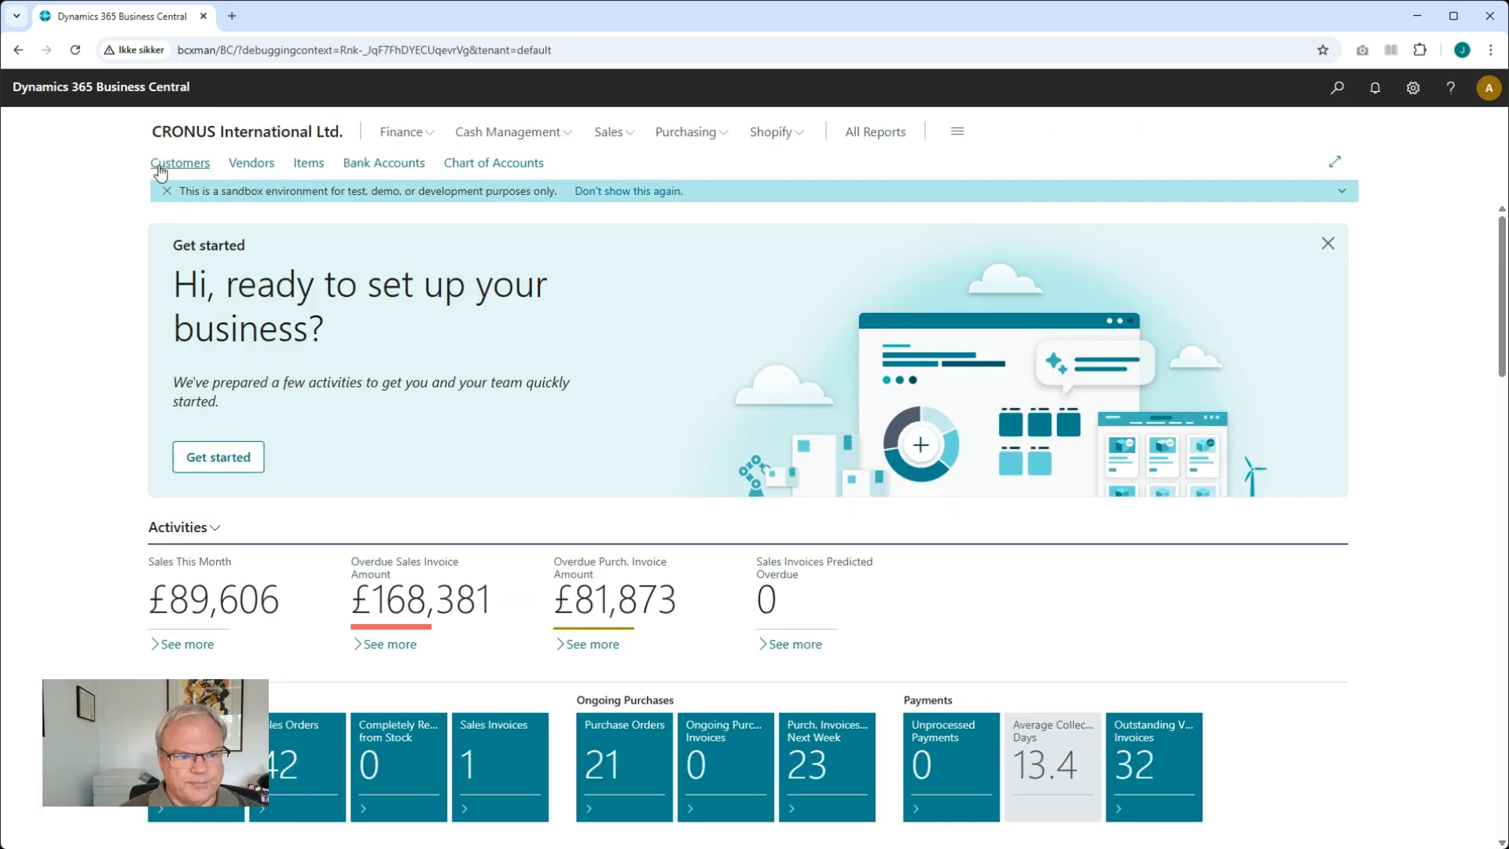
left_click(196, 164)
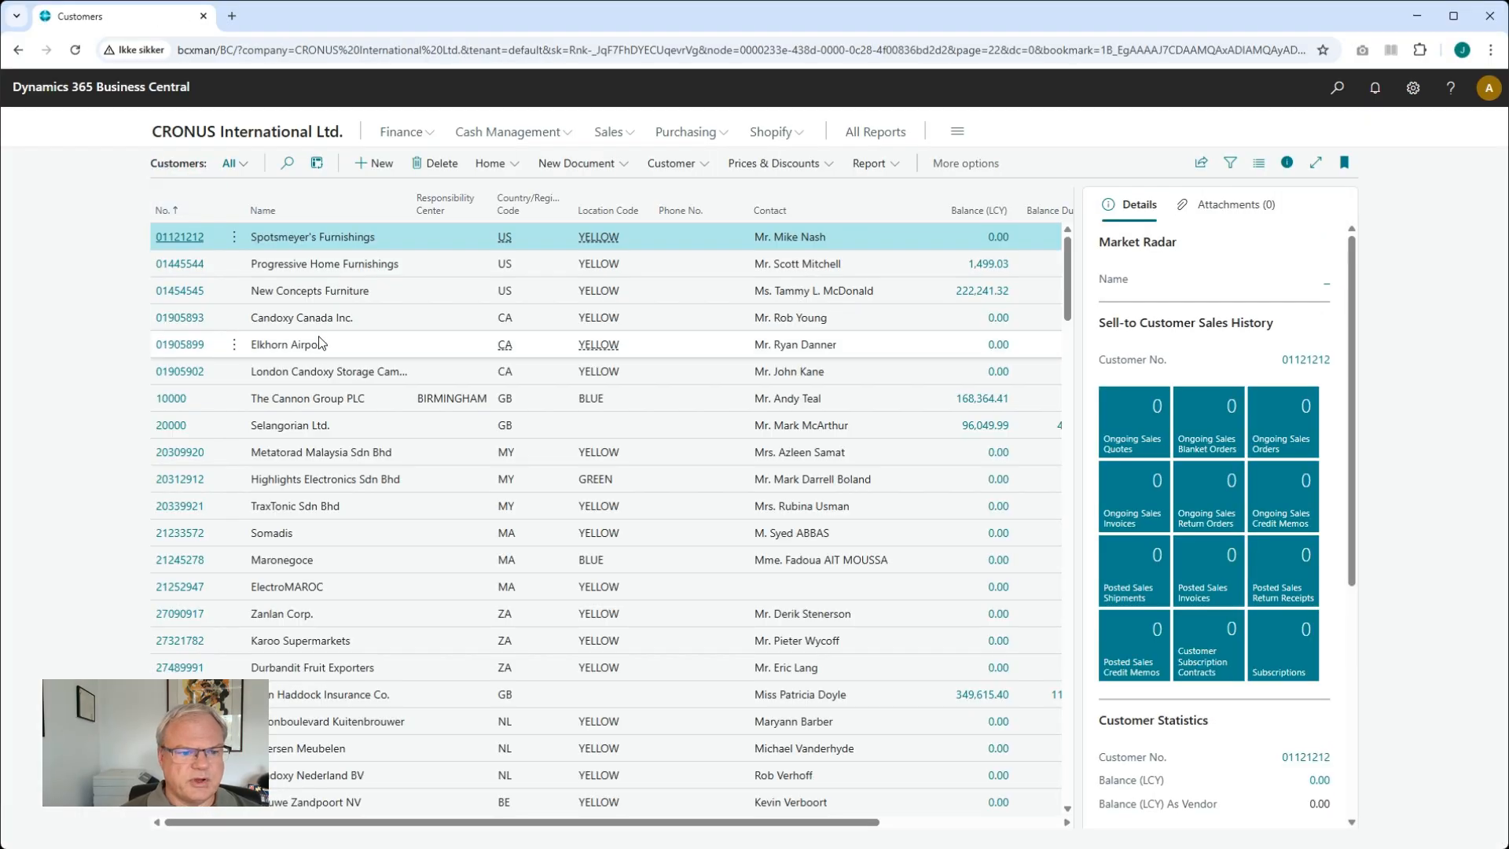
left_click(372, 165)
left_click(718, 350)
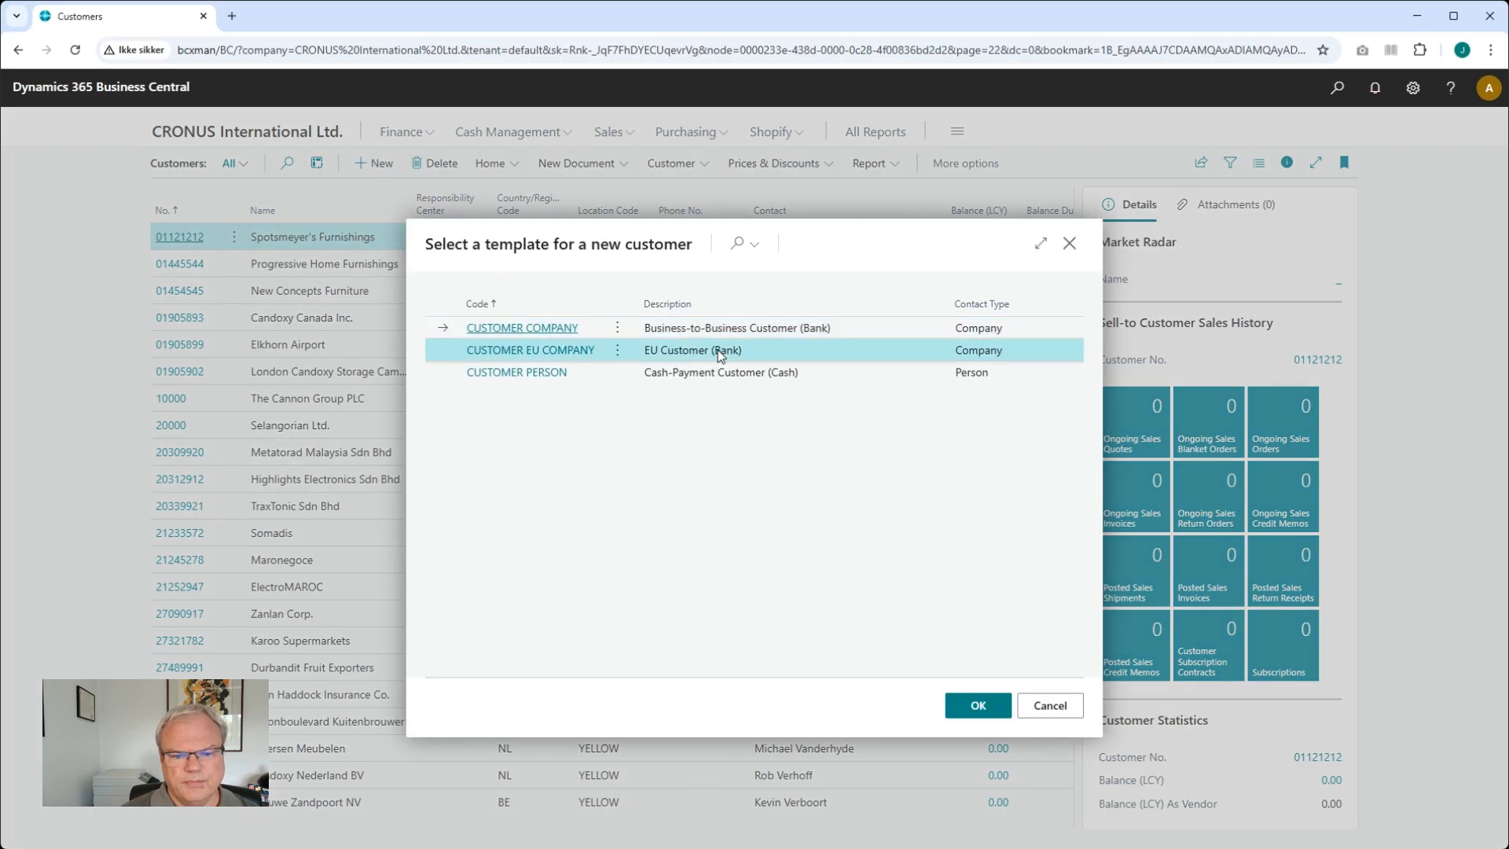
left_click(978, 705)
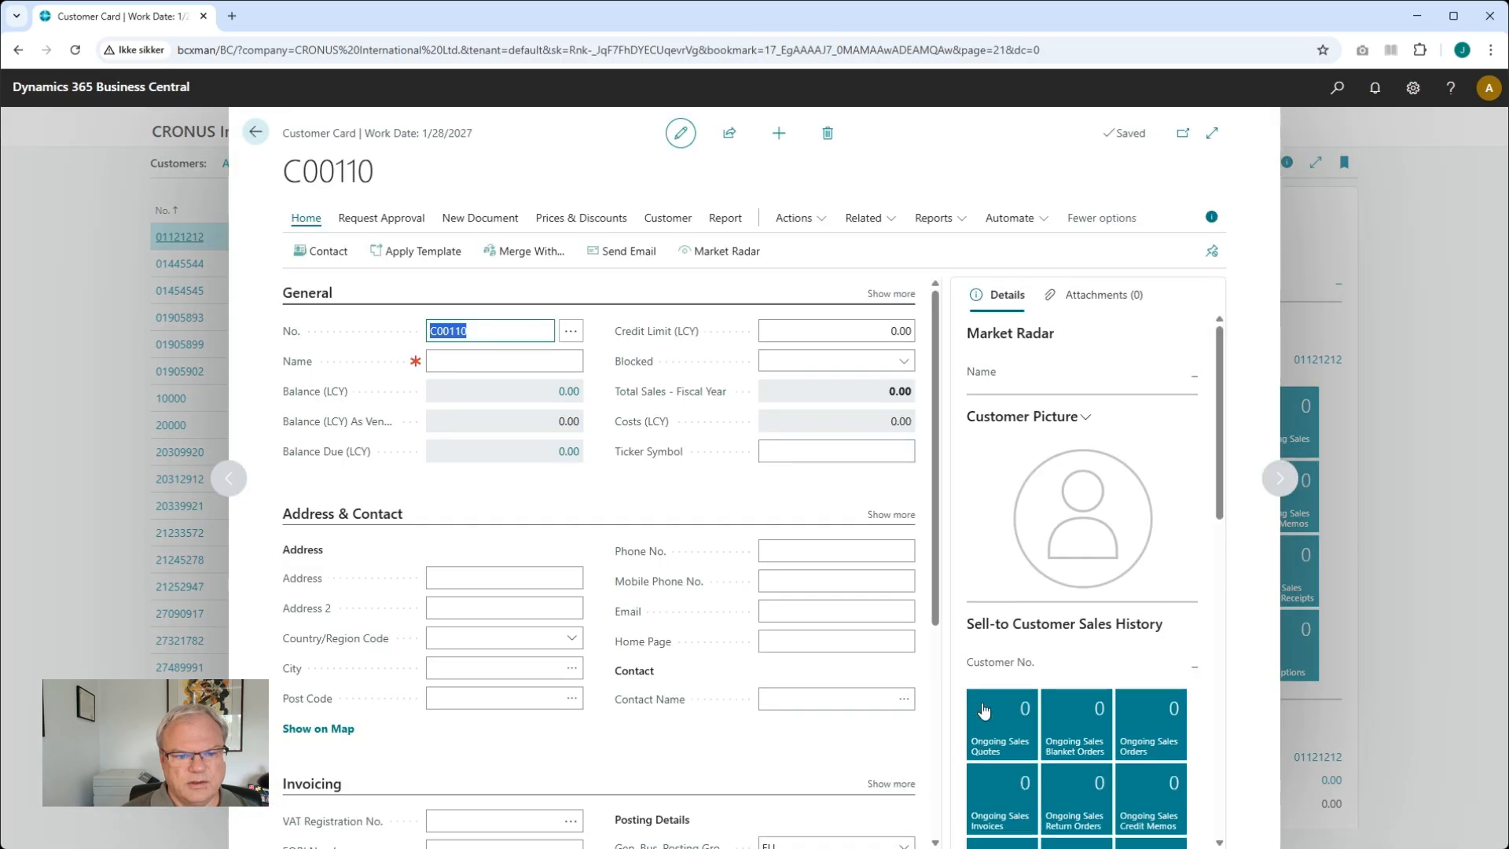
Open Market Radar for the new customer and enter the name Theil IT with country DK
left_click(718, 251)
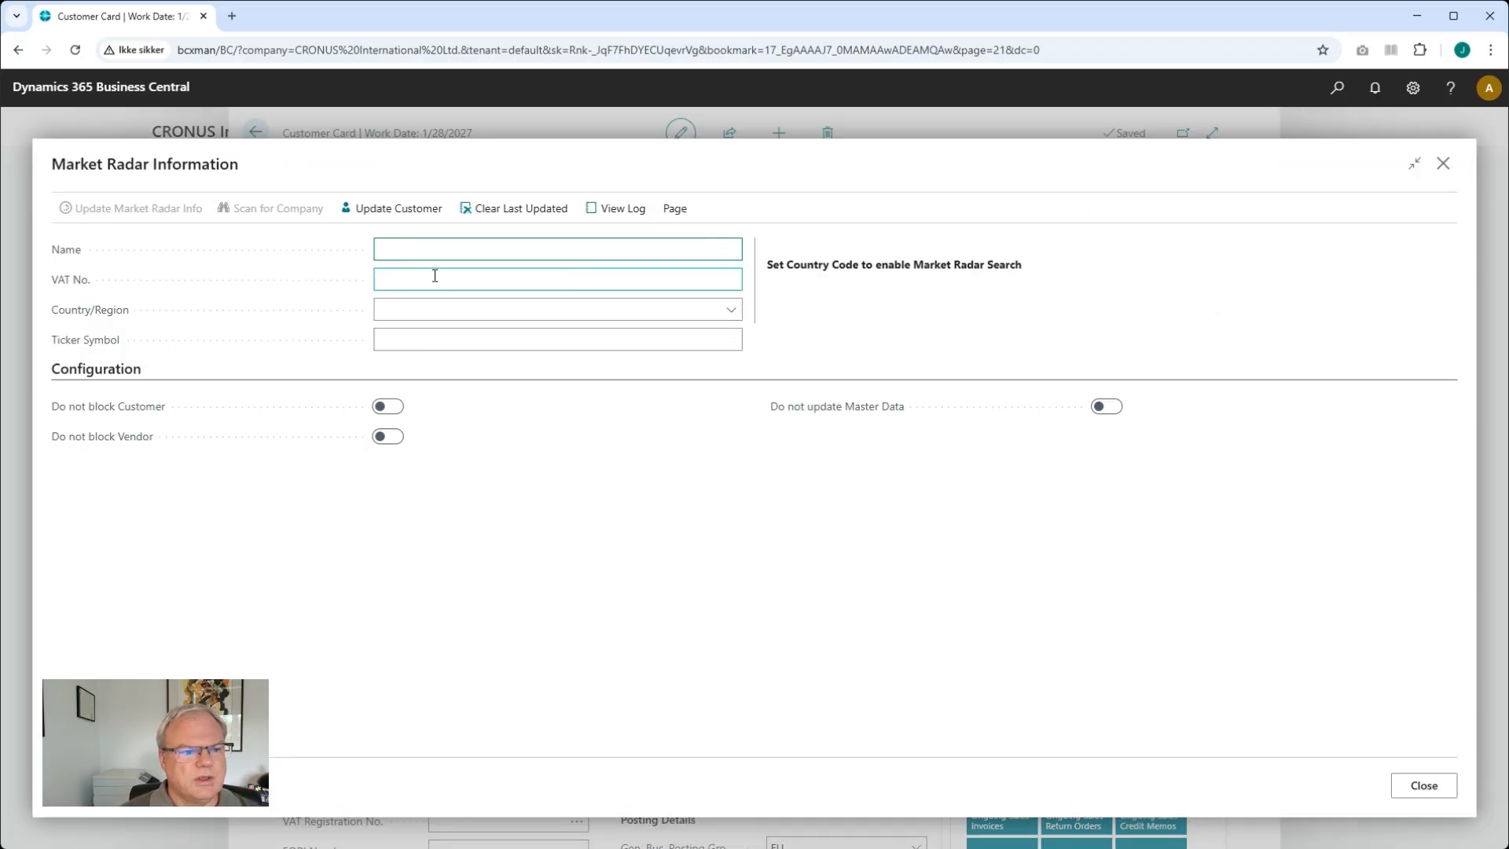
type("Theil")
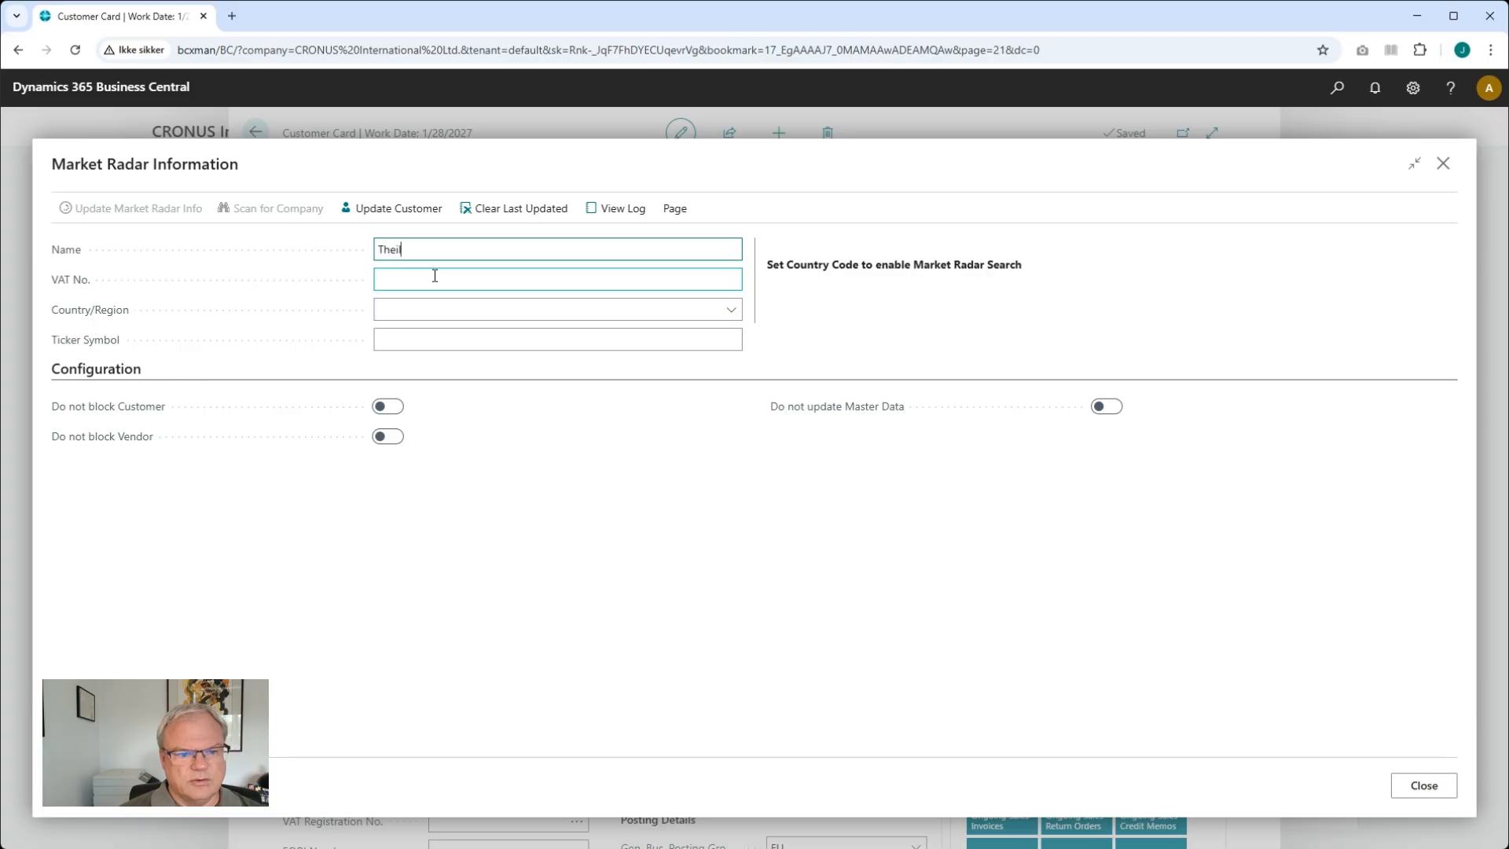
key("Tab")
key("Tab")
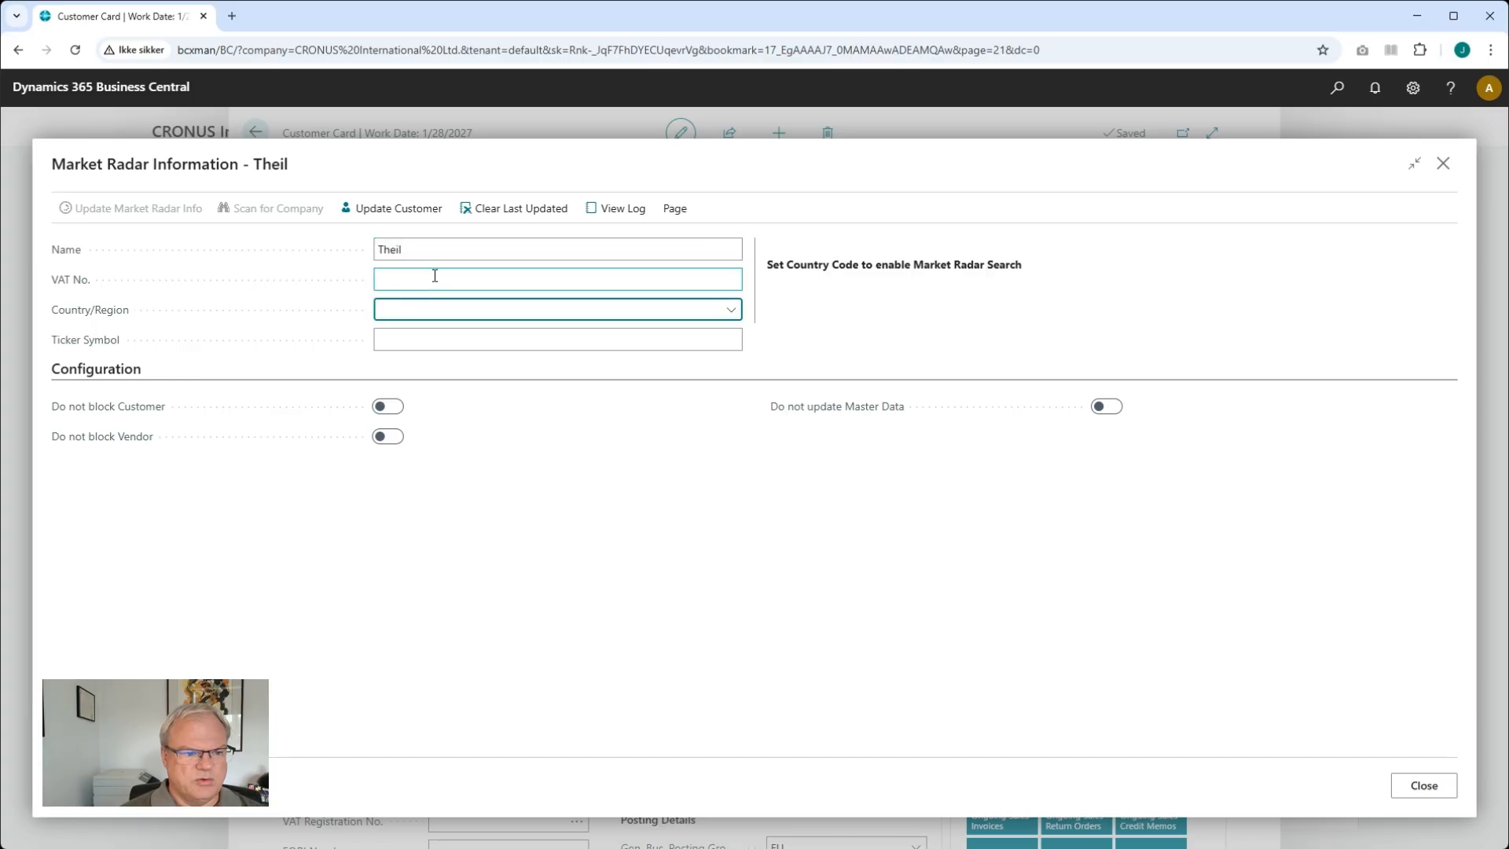
type("DK")
key("Tab")
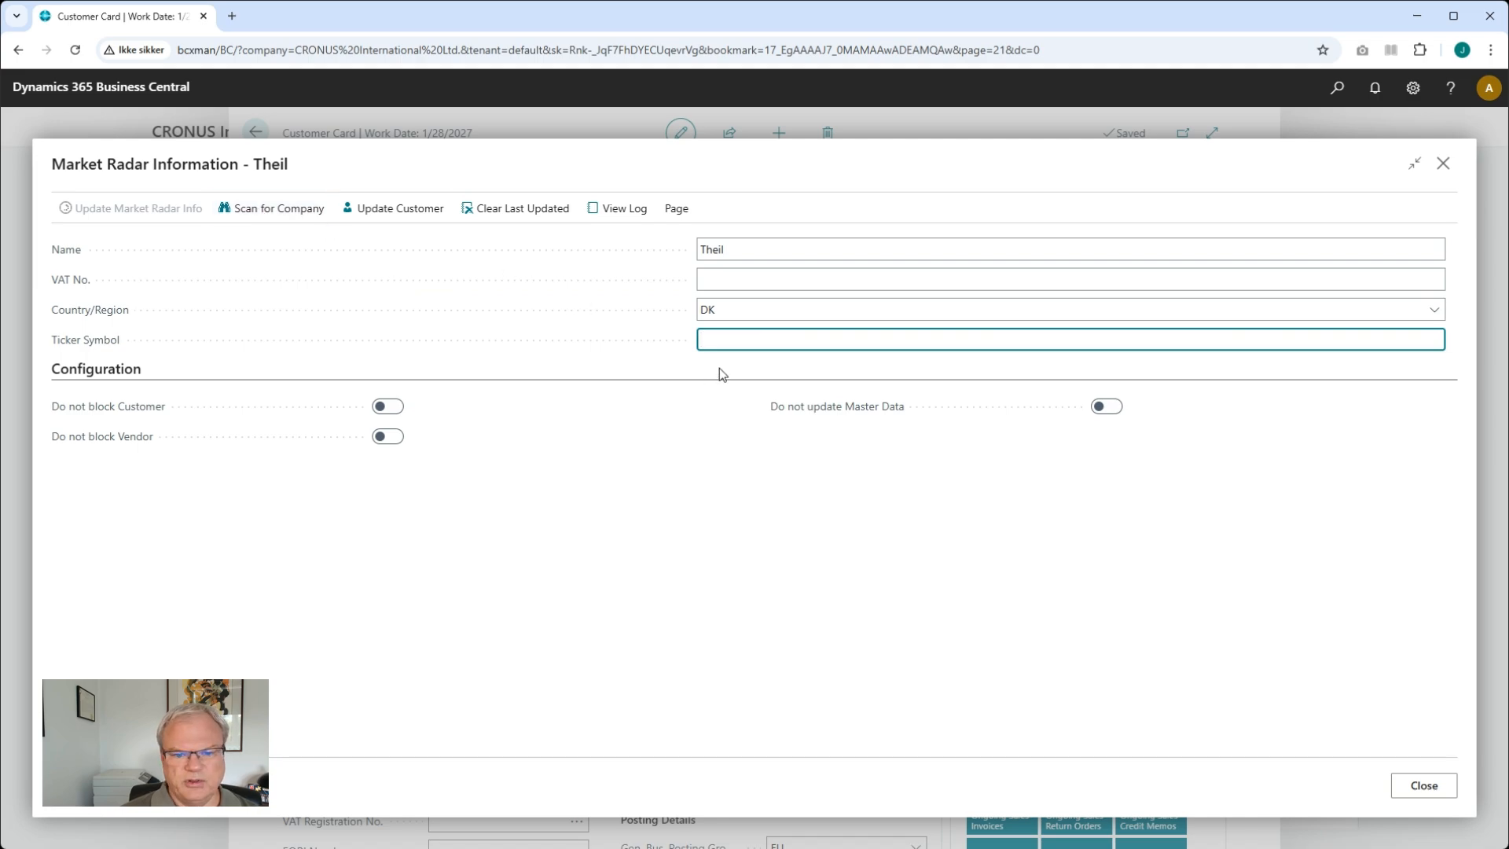
left_click(798, 250)
left_click(823, 247)
type("IT")
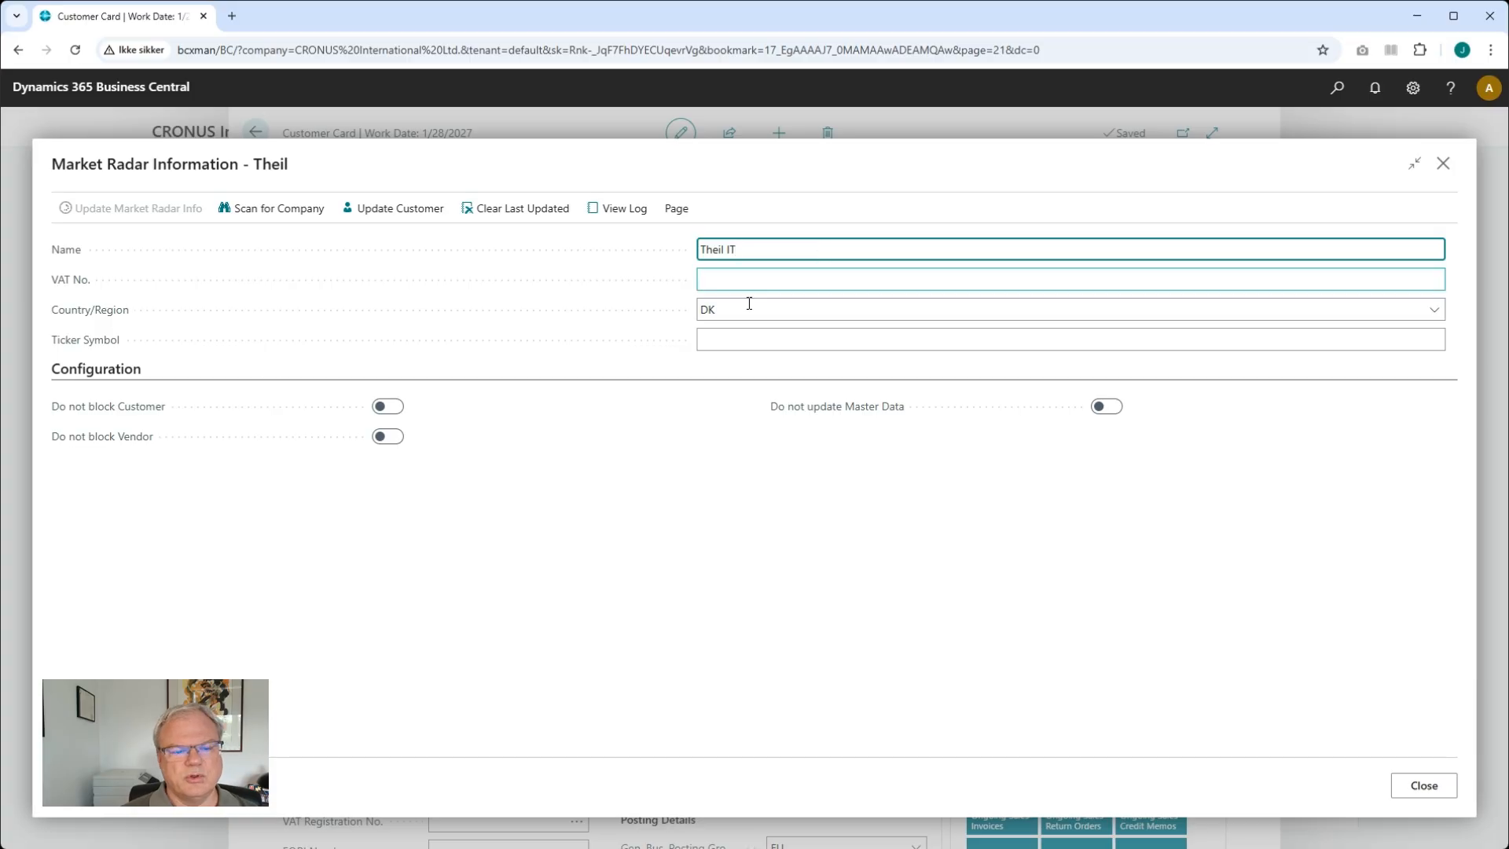
Scan for the company and pick Theil IT Management from the search results
left_click(292, 210)
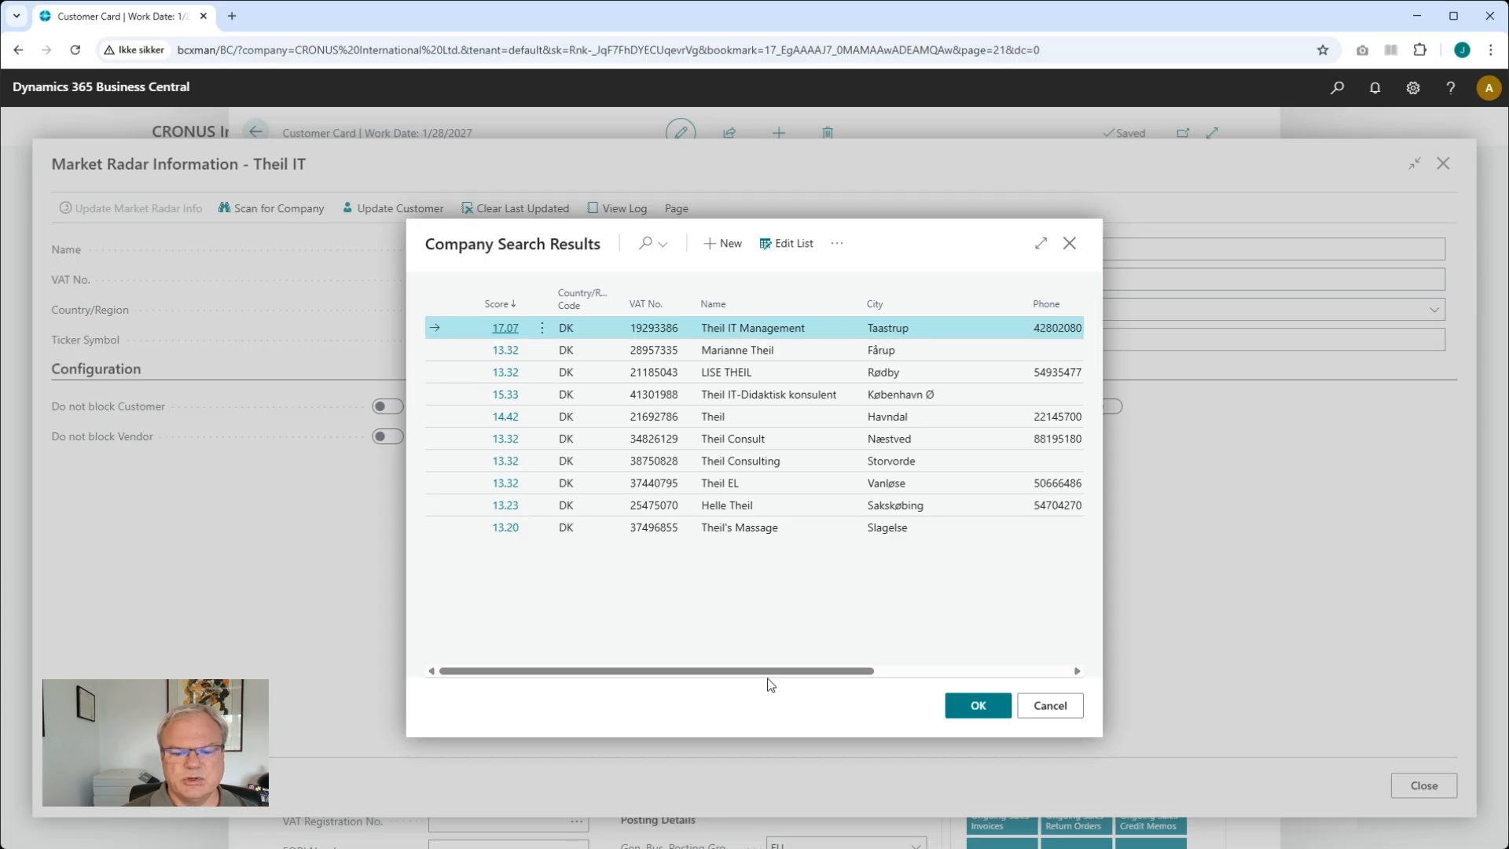
left_click(1041, 243)
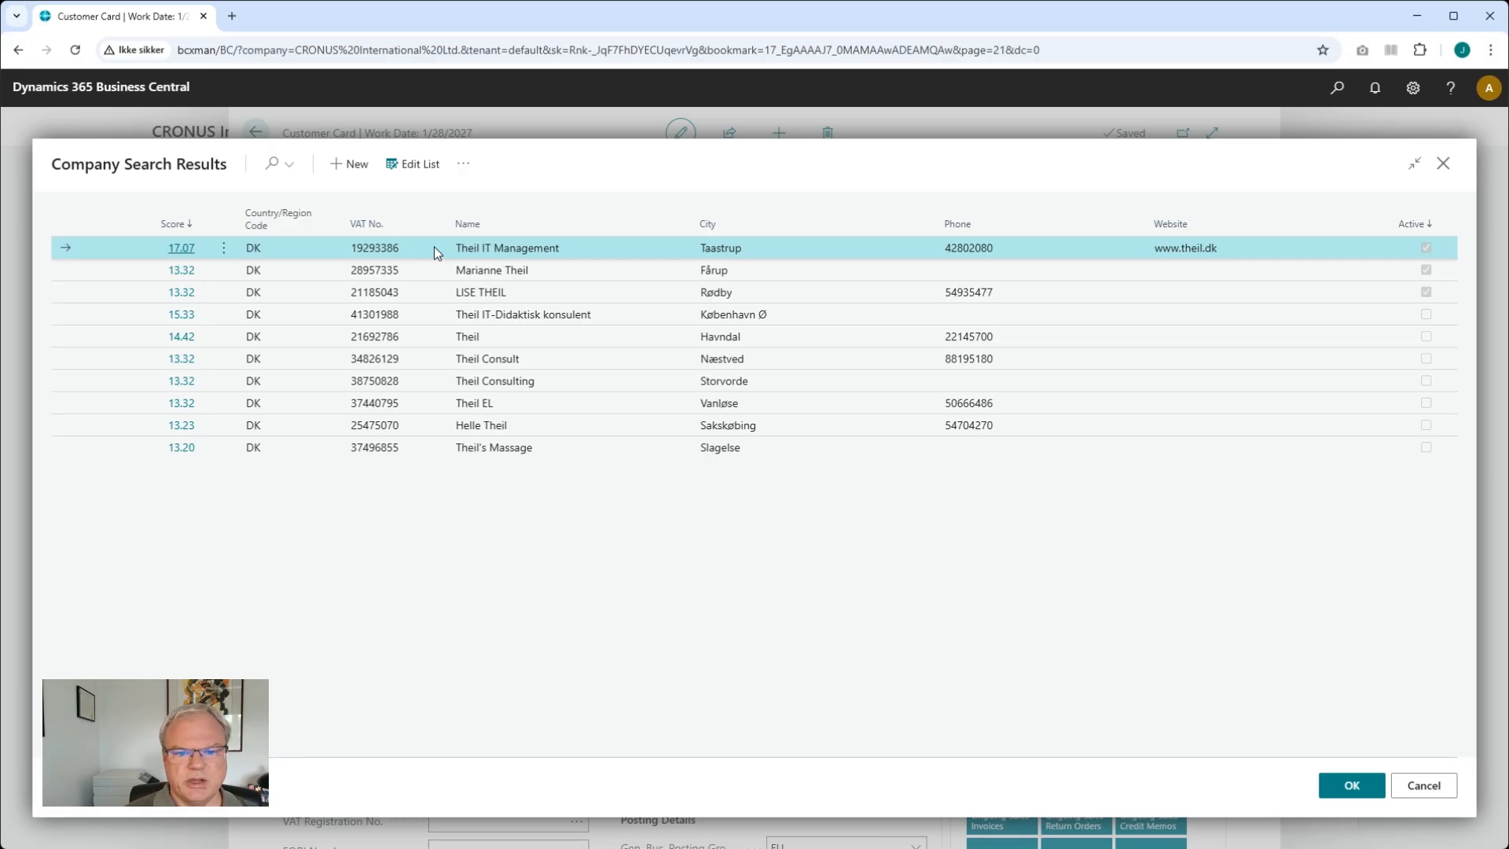
left_click(1364, 790)
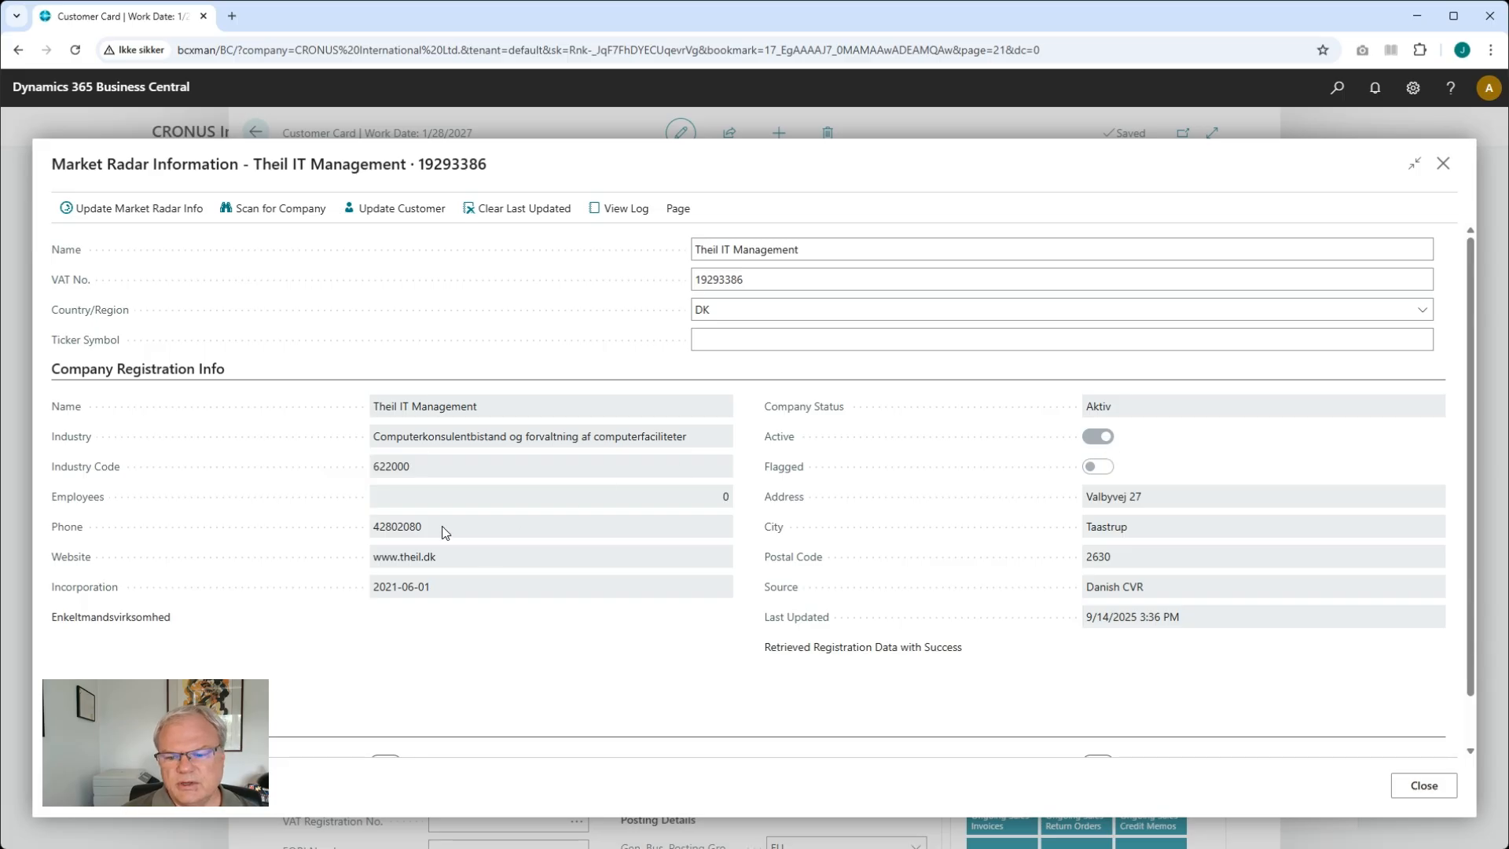
Update the new customer card with the retrieved Market Radar registration data
left_click(378, 217)
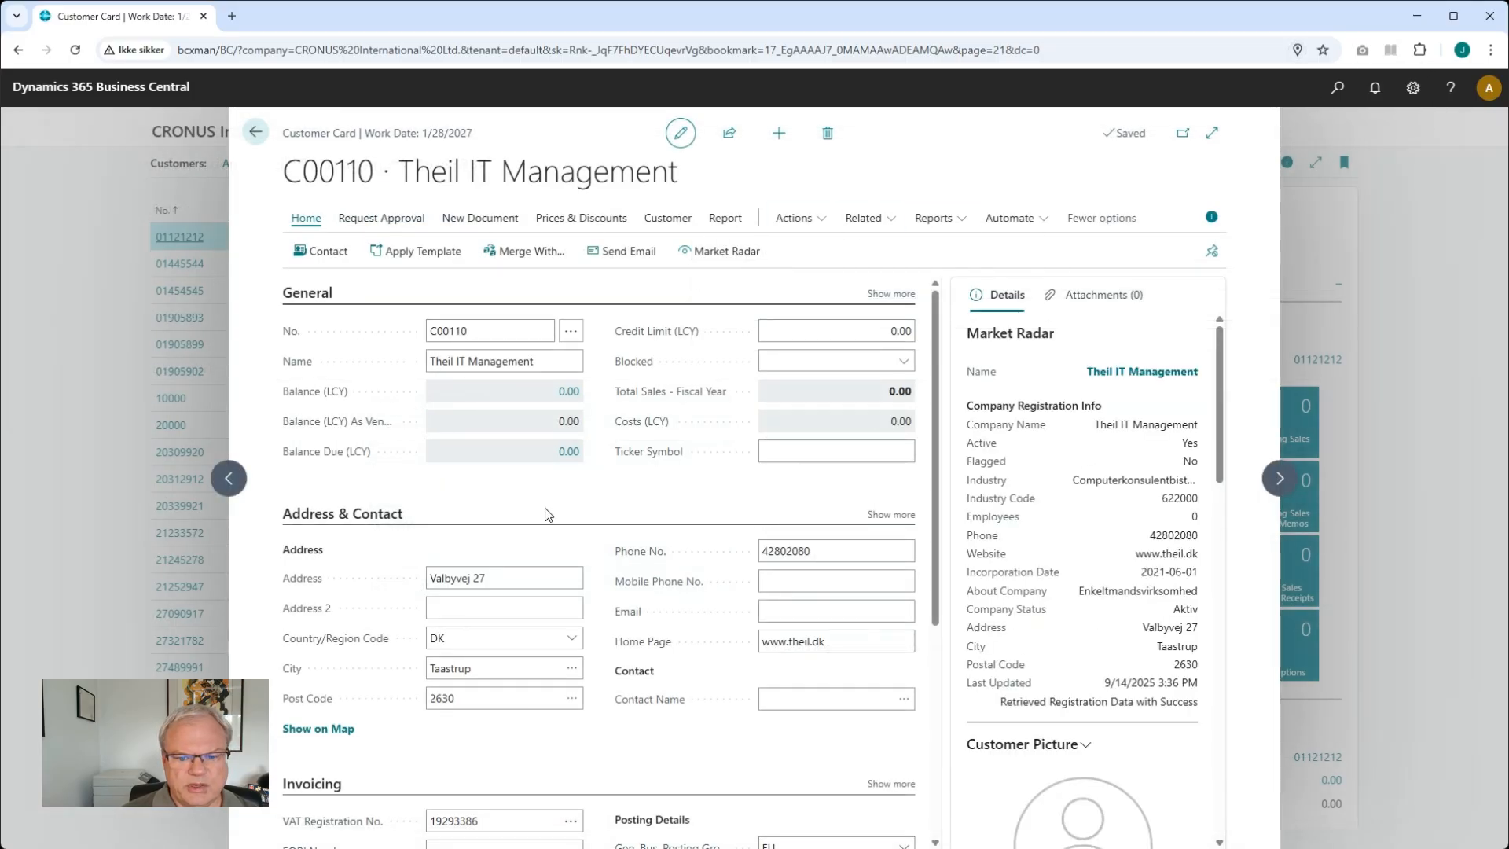
scroll(522, 605, "down", 1)
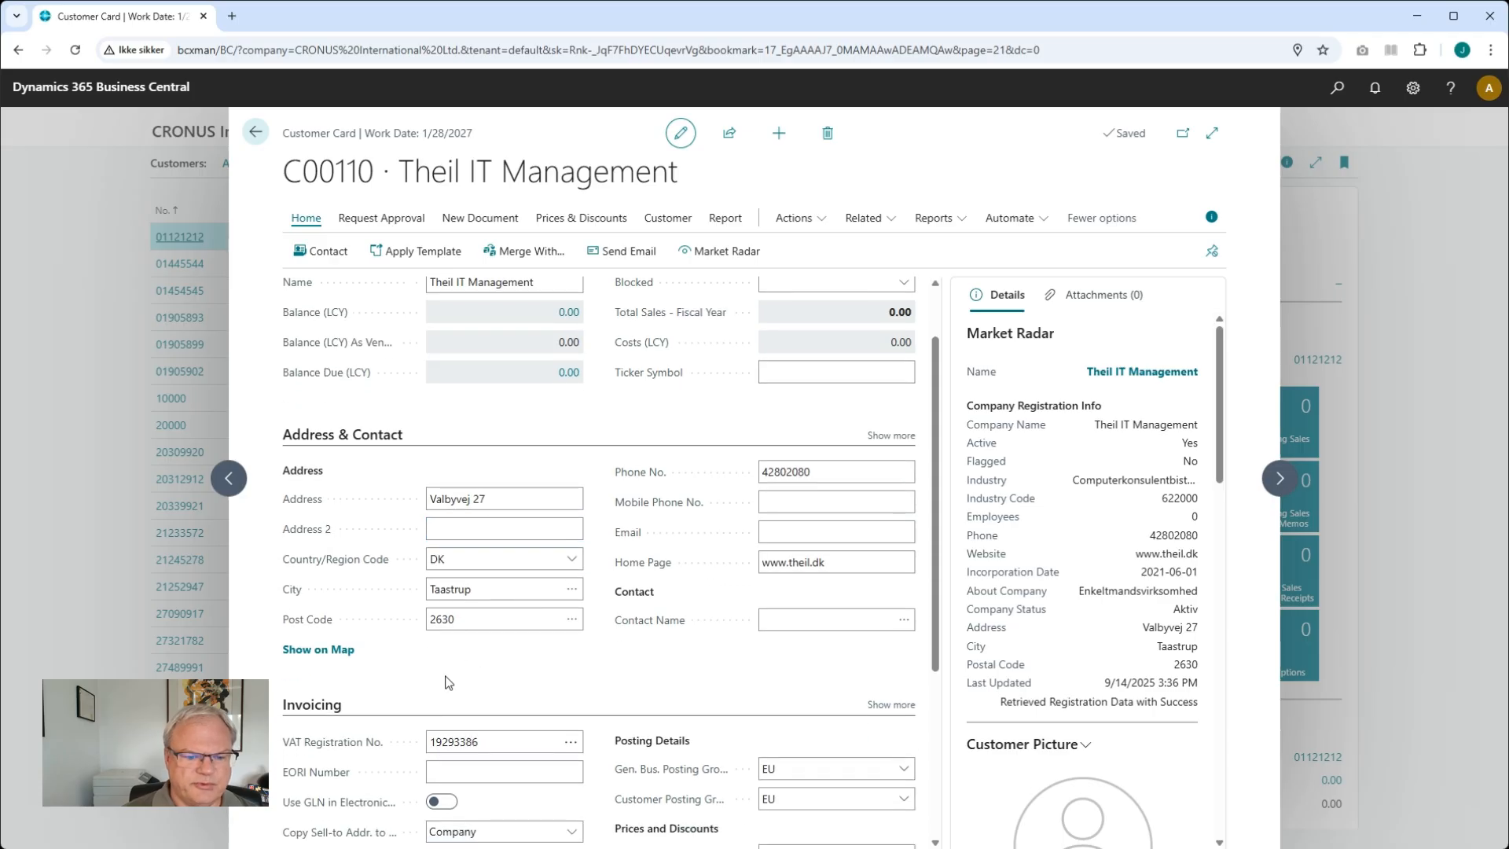
scroll(448, 682, "down", 1)
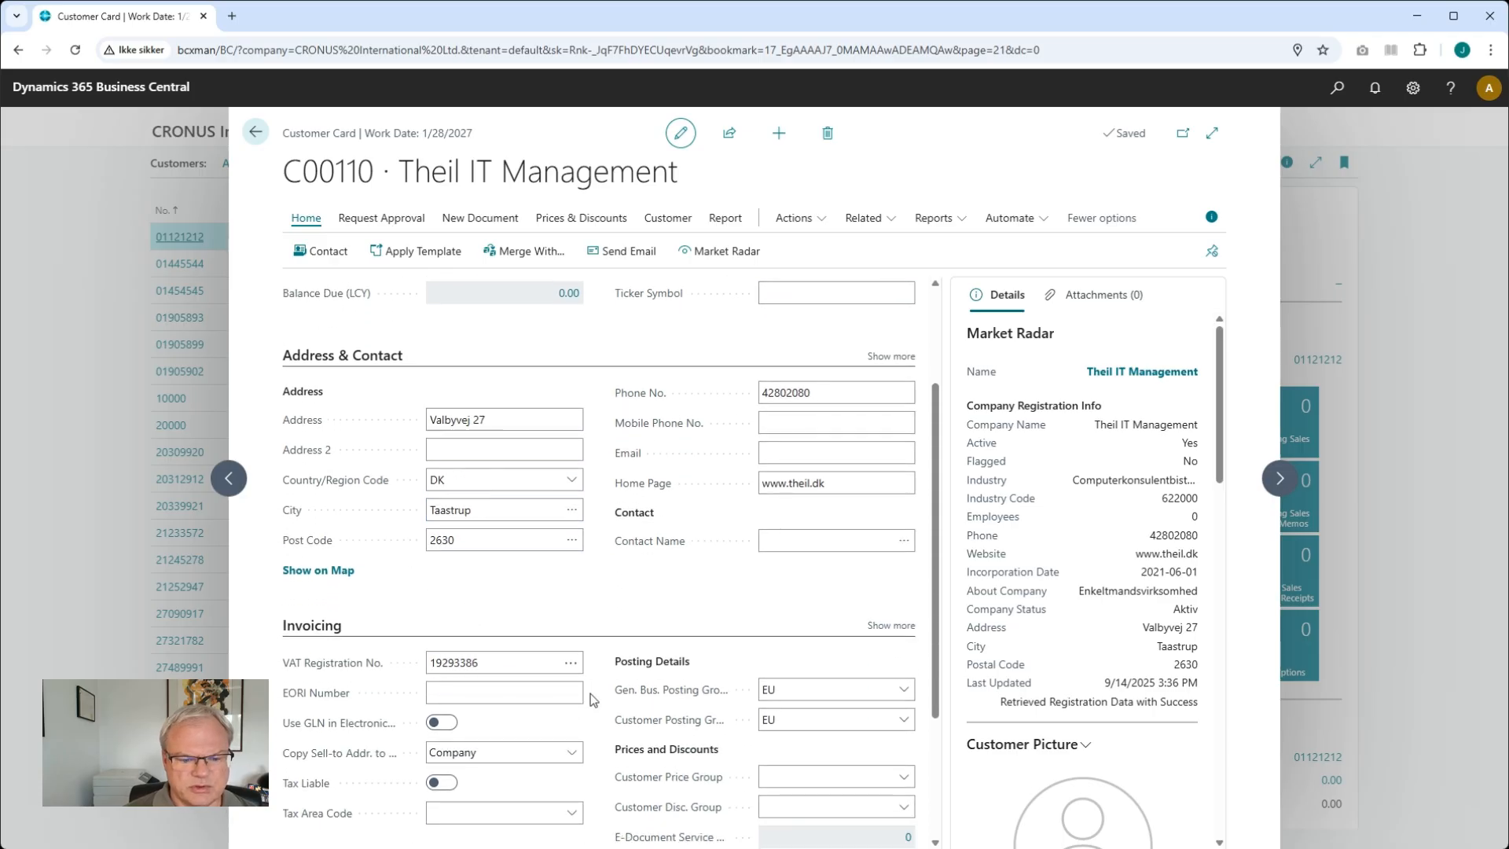
scroll(593, 699, "up", 1)
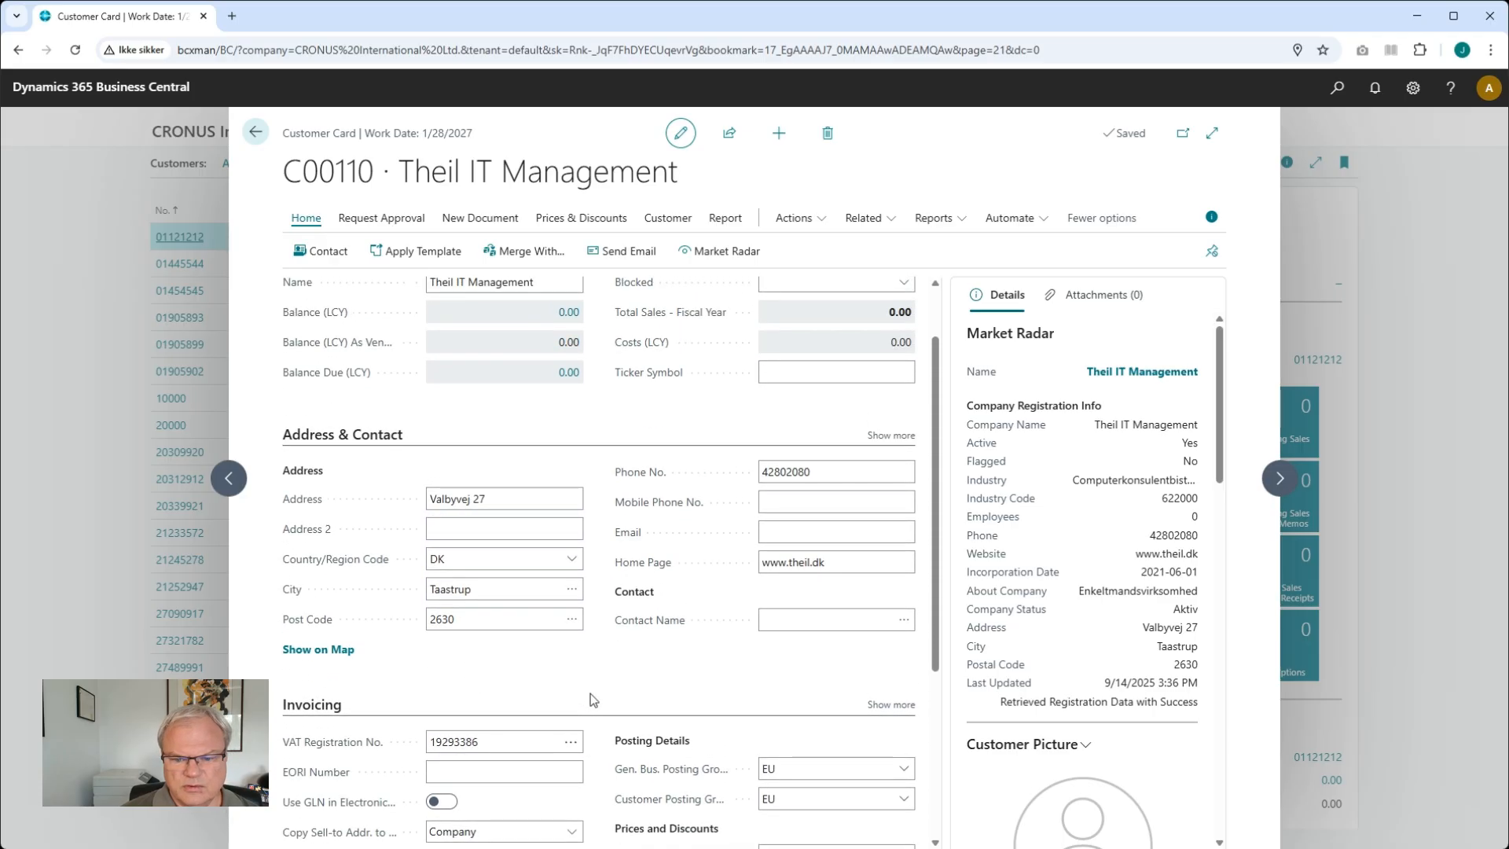
scroll(592, 699, "up", 1)
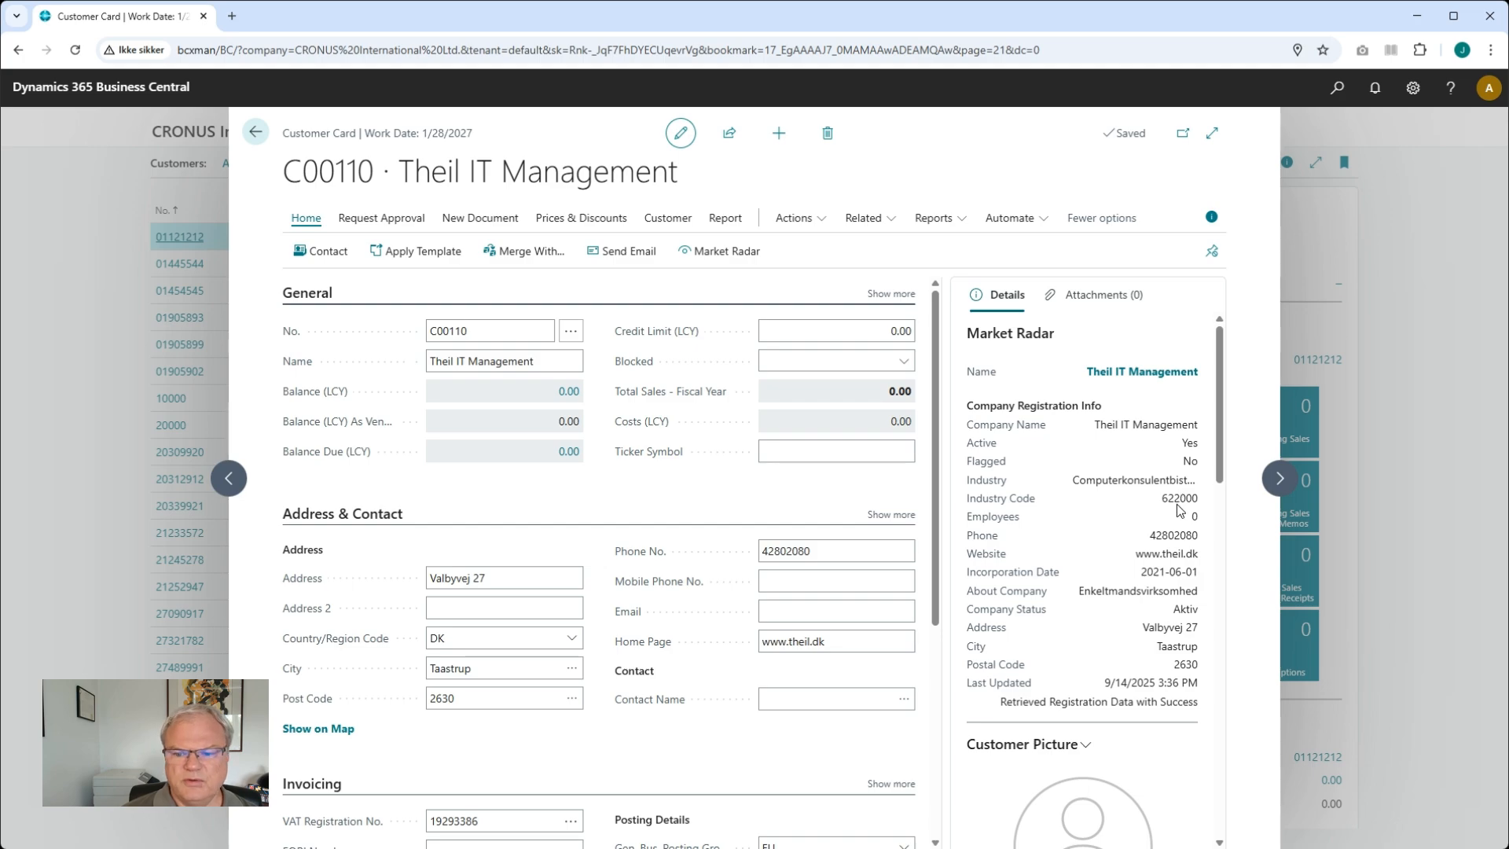
scroll(1174, 610, "down", 3)
scroll(1168, 504, "up", 3)
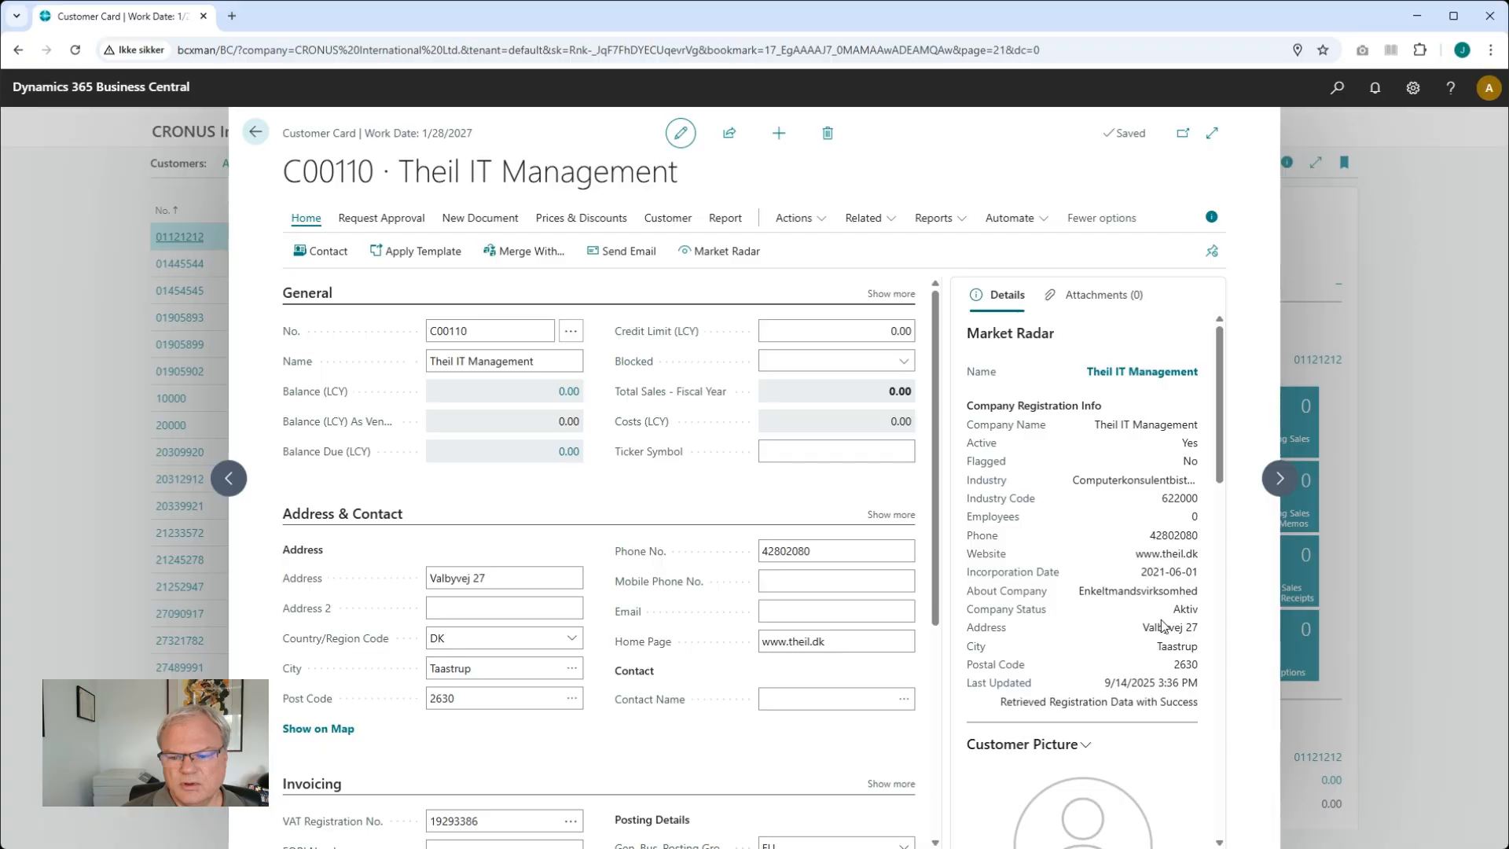
Close the customer card and open the Market Radar documentation on the theil-it.dk website
left_click(570, 605)
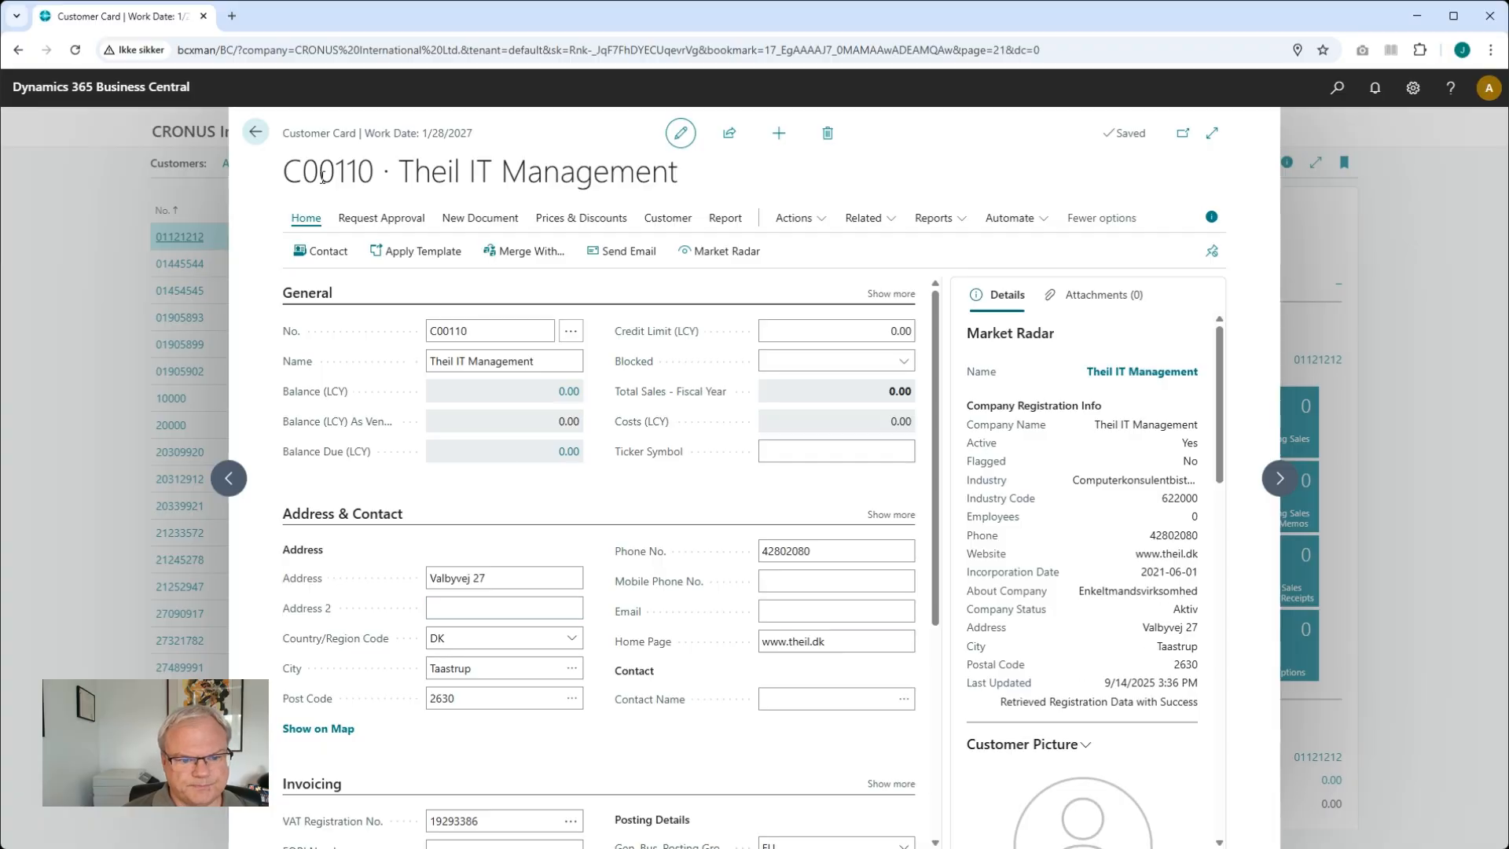
left_click(258, 134)
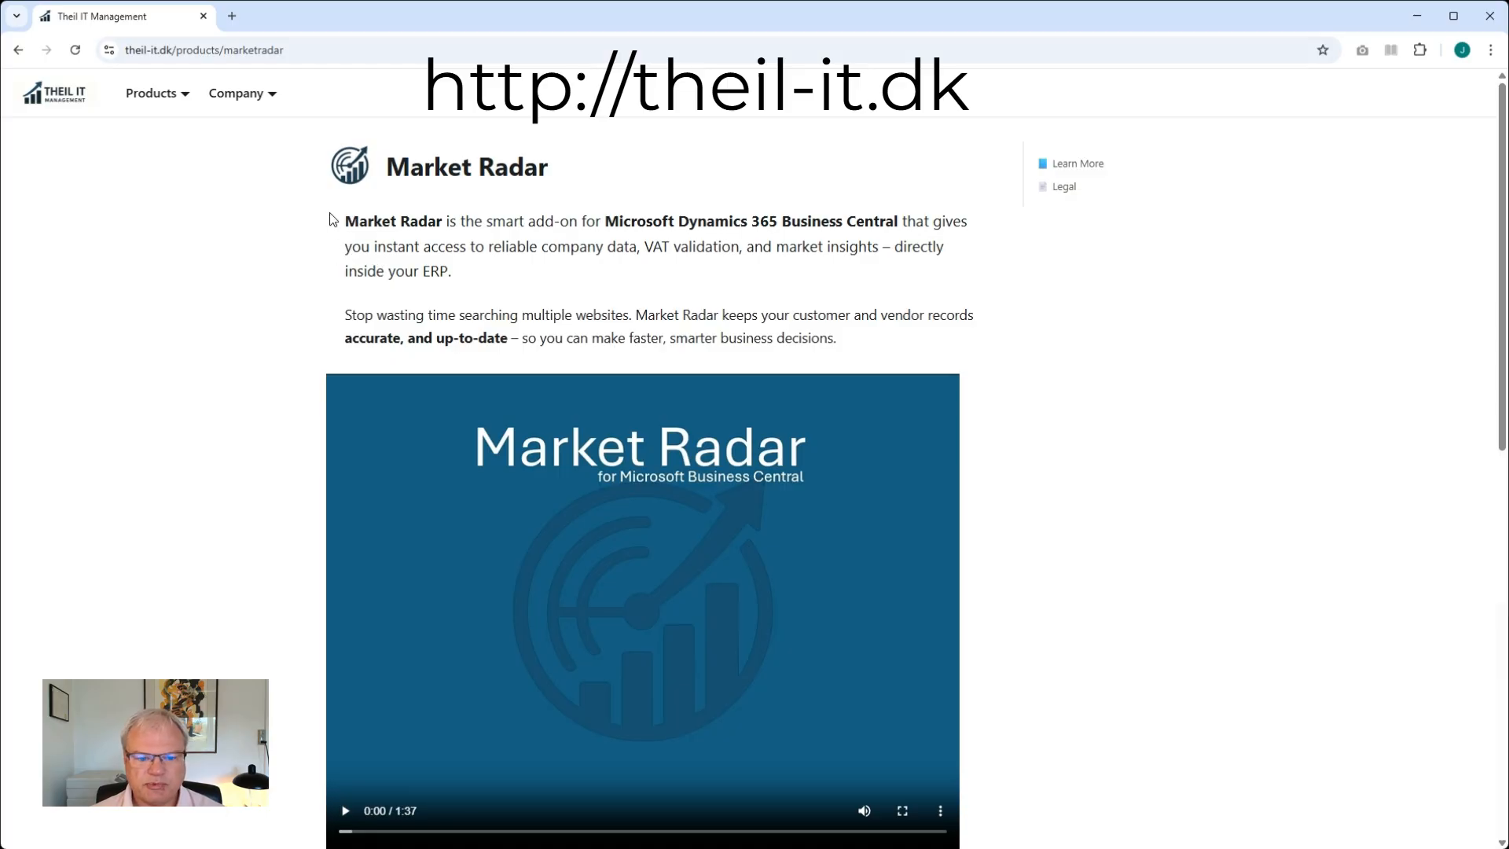
mouse_move(168, 94)
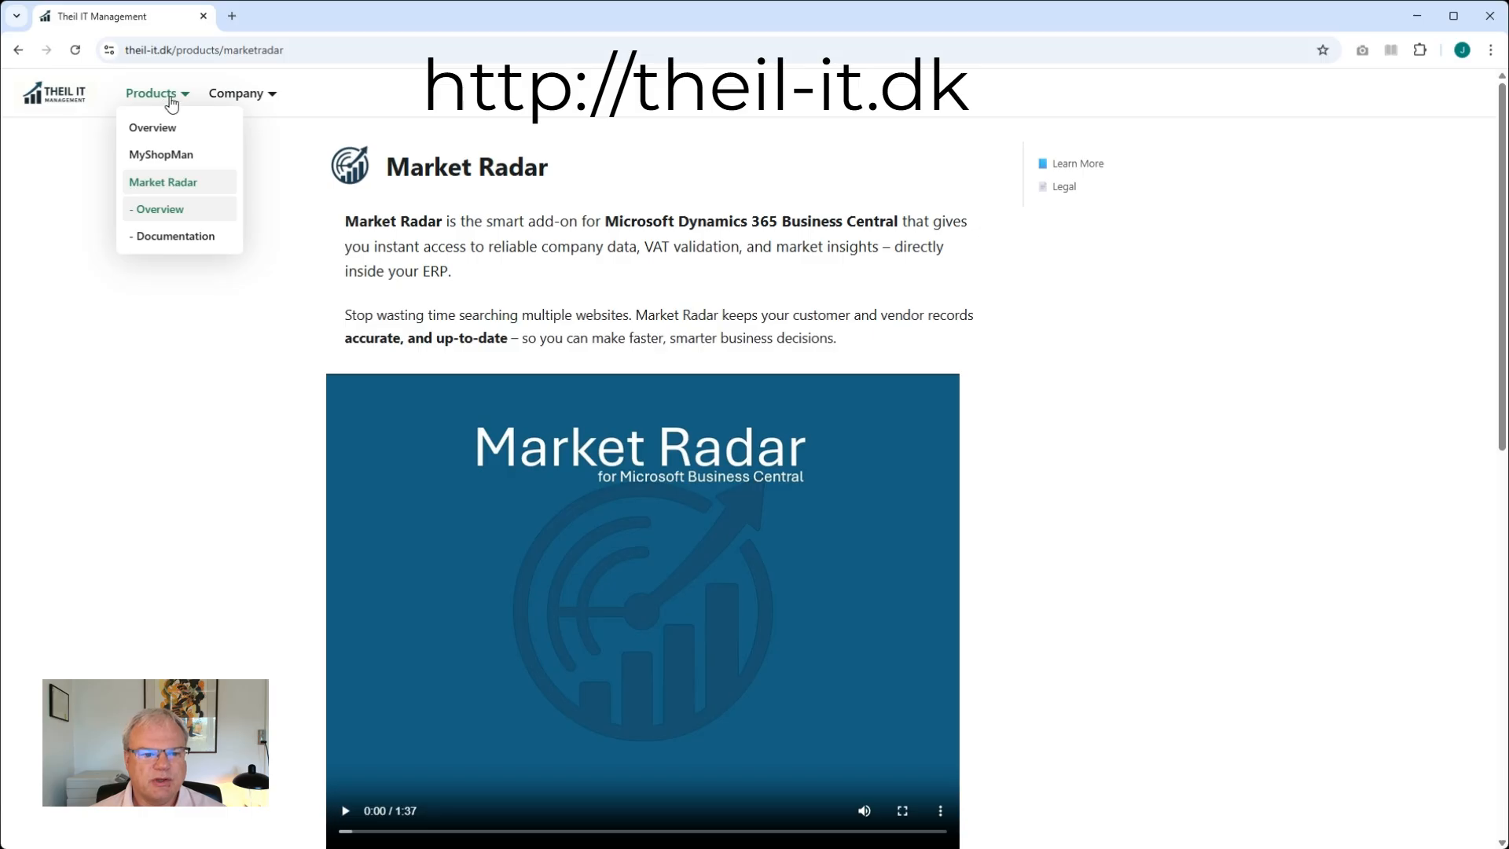
left_click(168, 238)
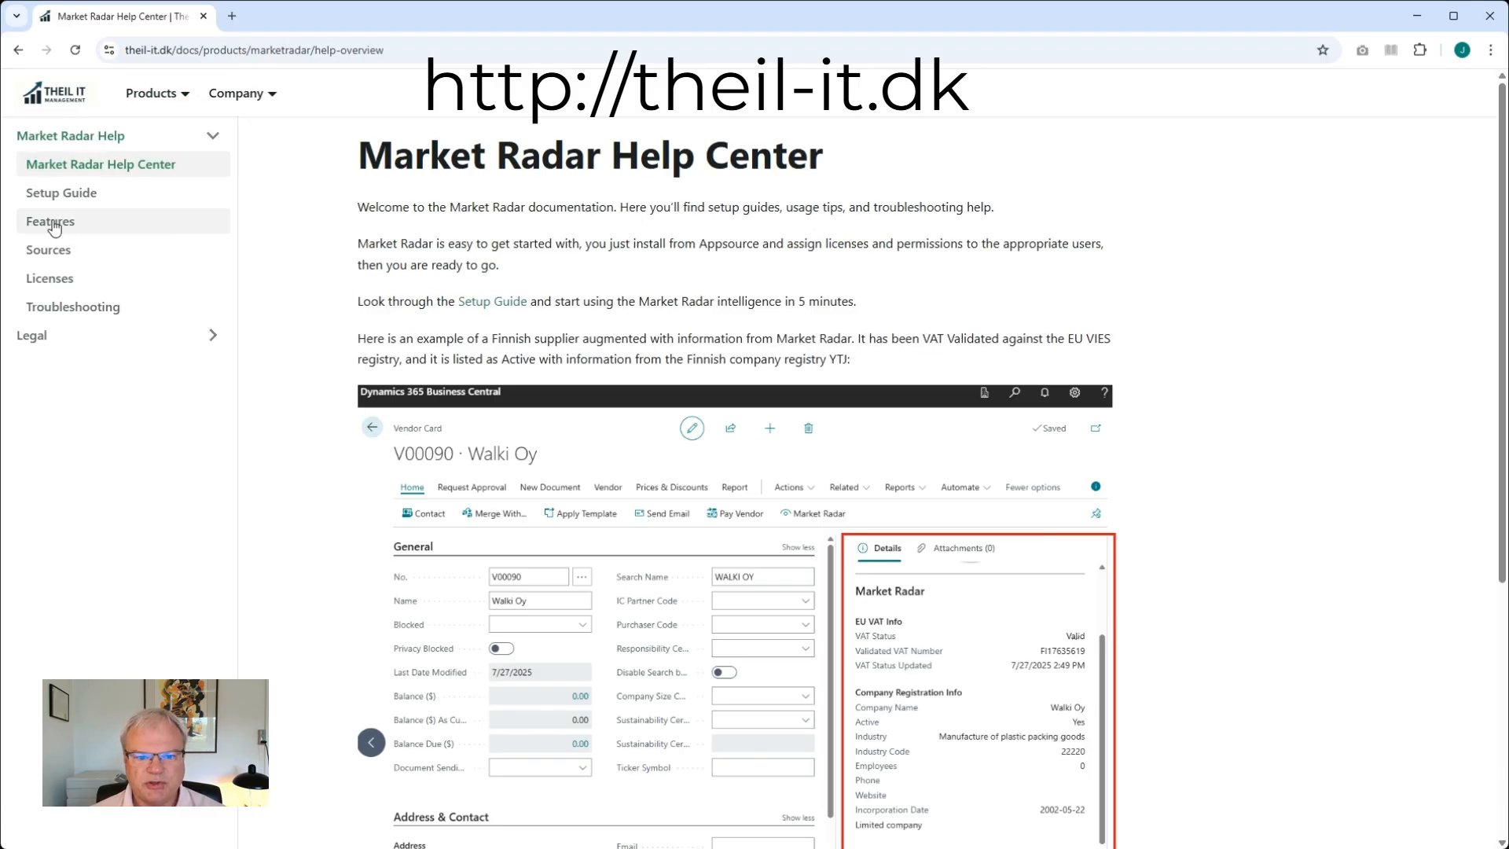
Open the Features page of the documentation and review the supported countries and registry sources for company lookup
left_click(53, 227)
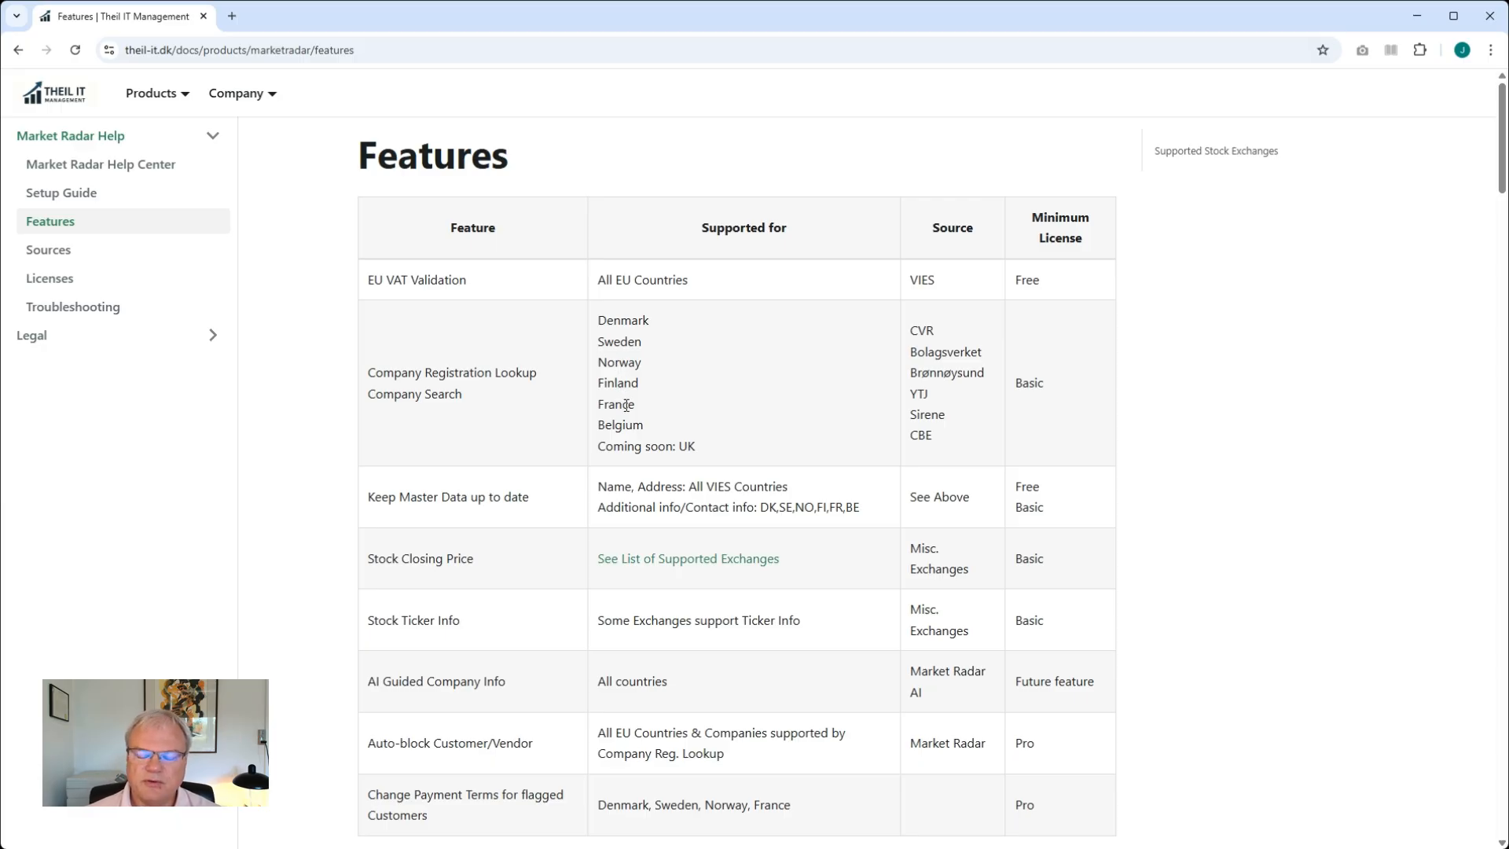
left_click_drag(944, 422, 865, 428)
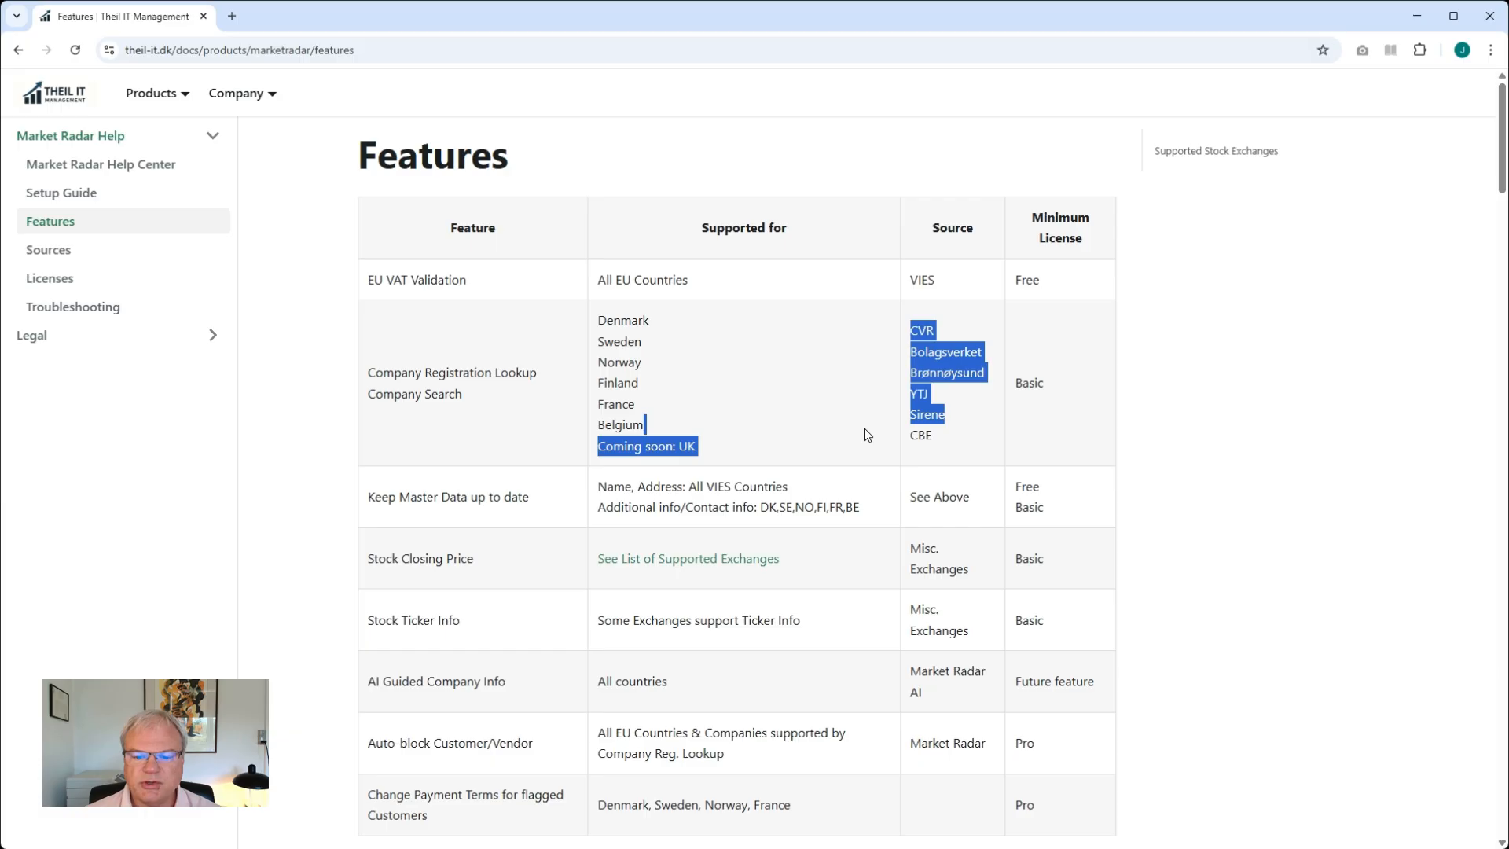
left_click(914, 438)
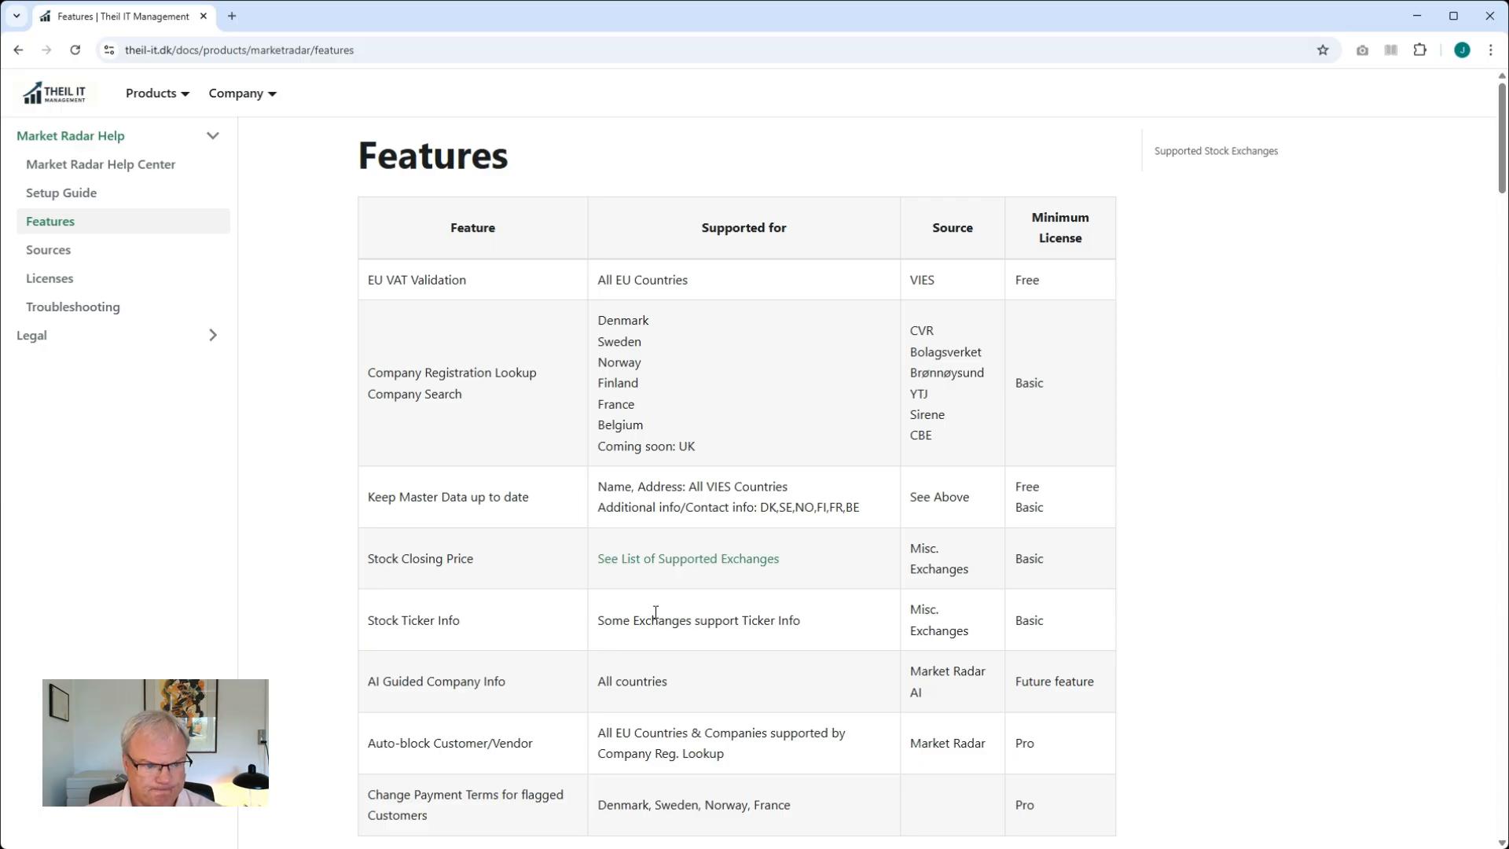
Open the Market Radar product page and read through its description and key benefits
mouse_move(166, 105)
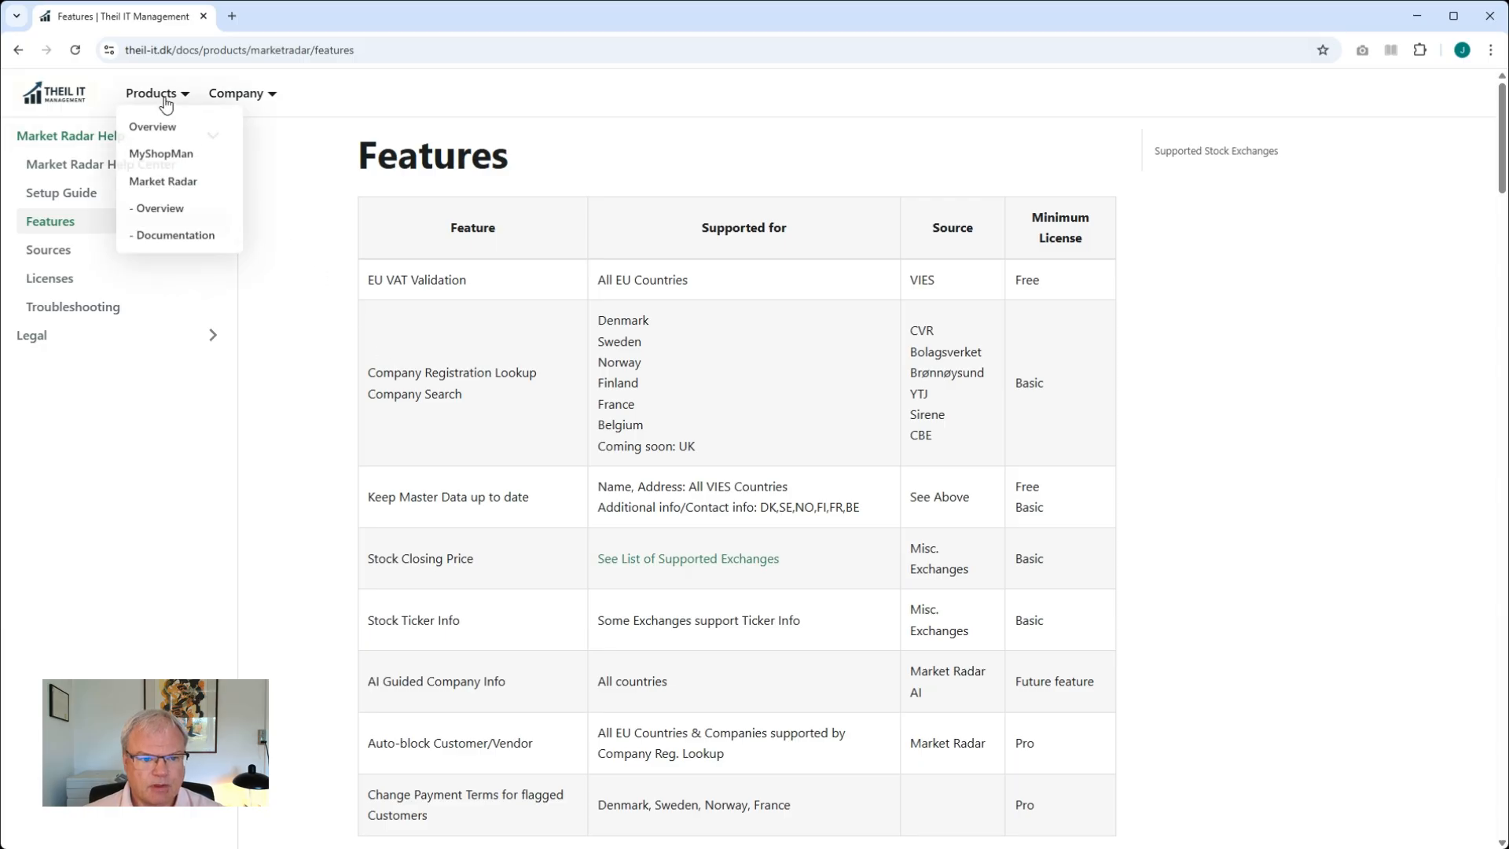
left_click(154, 185)
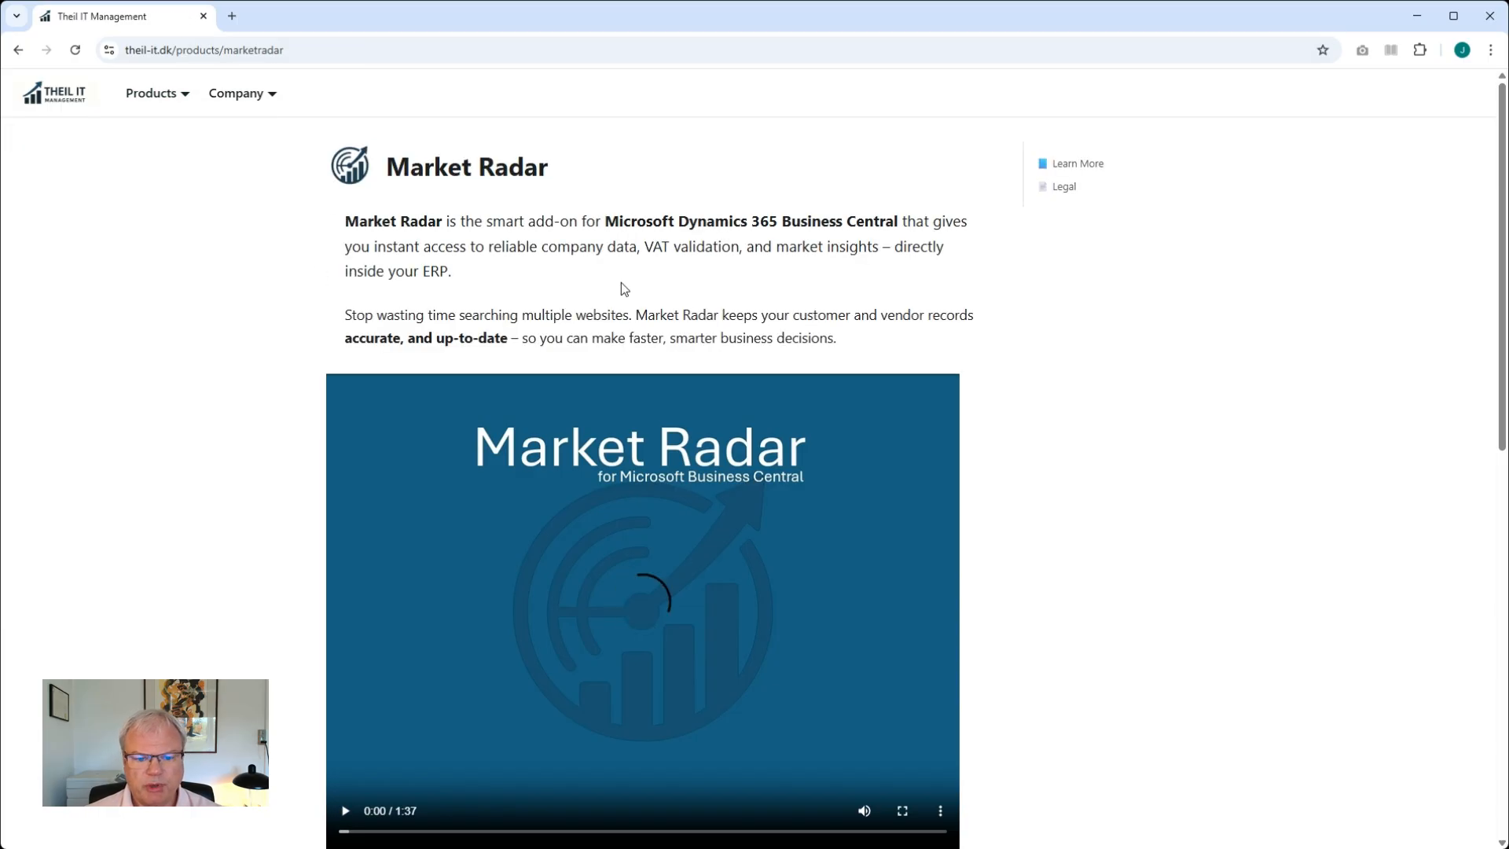
scroll(643, 370, "down", 4)
scroll(643, 381, "down", 3)
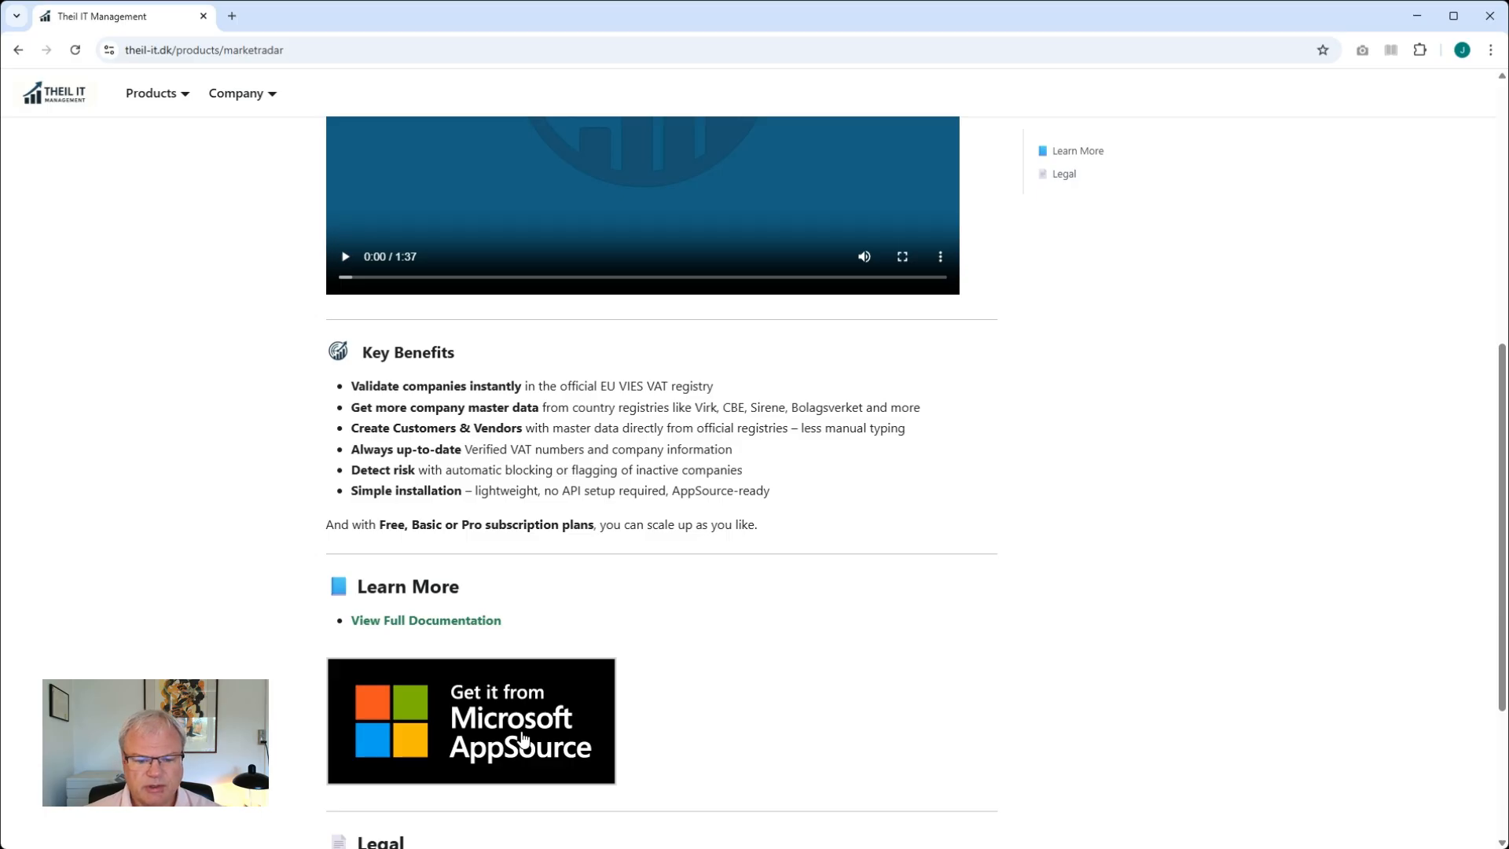
scroll(528, 715, "down", 1)
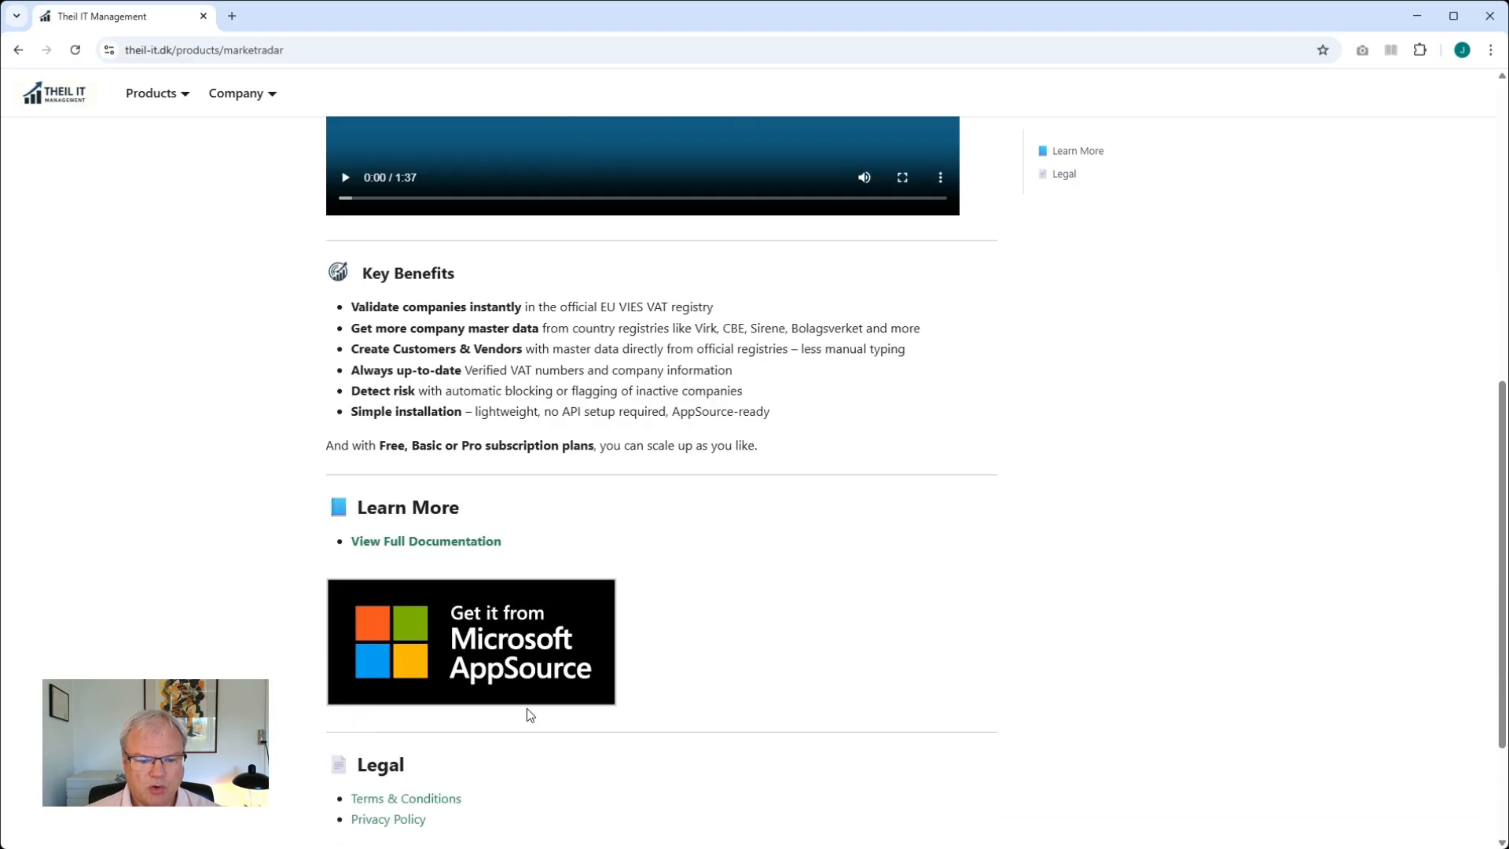
scroll(522, 690, "up", 8)
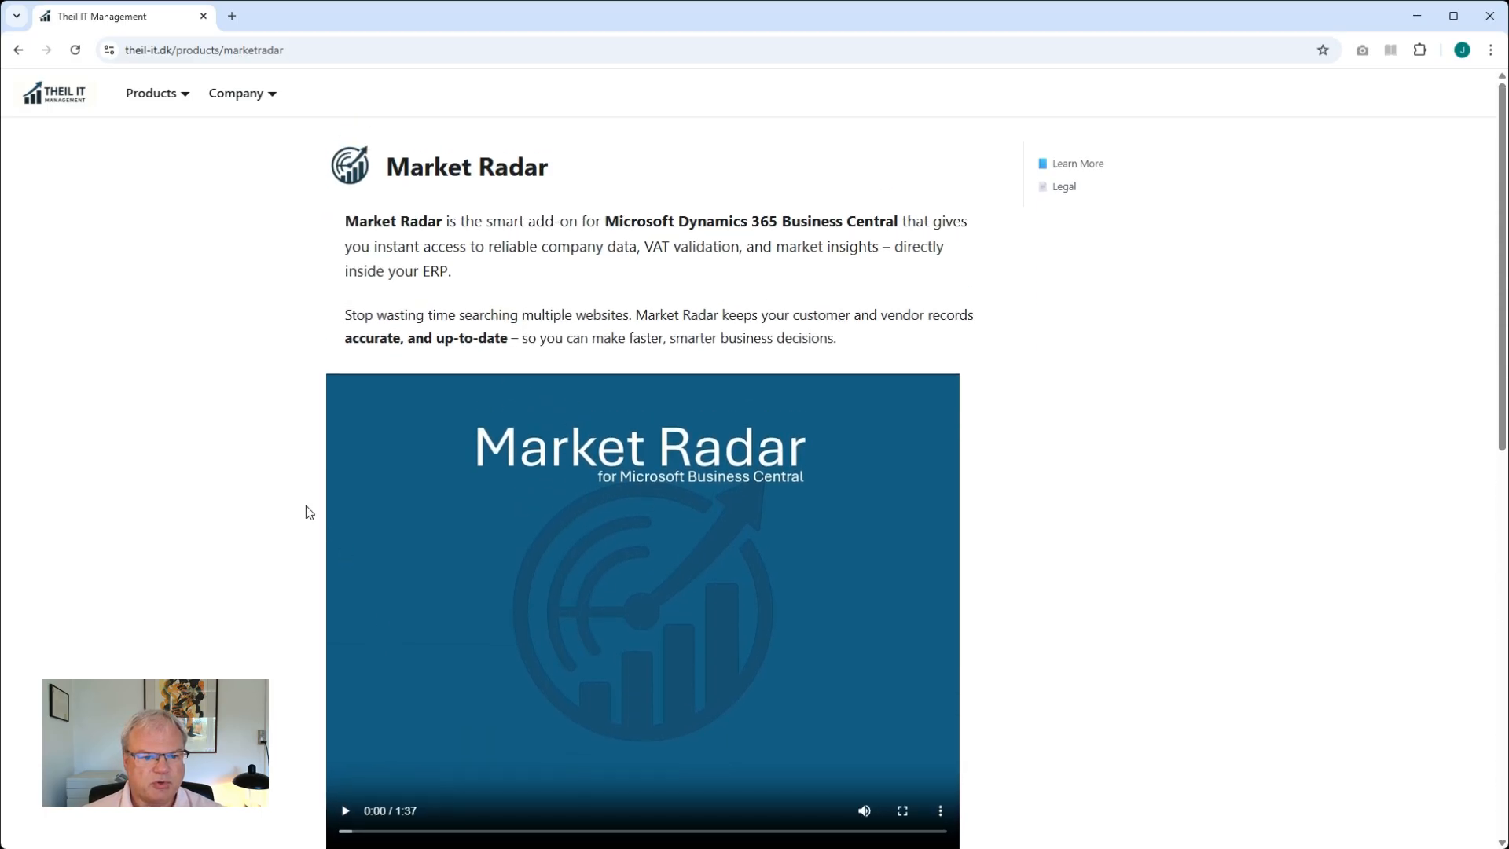
Return to the Market Radar documentation and read through the Setup Guide and its configuration section
mouse_move(141, 99)
left_click(163, 233)
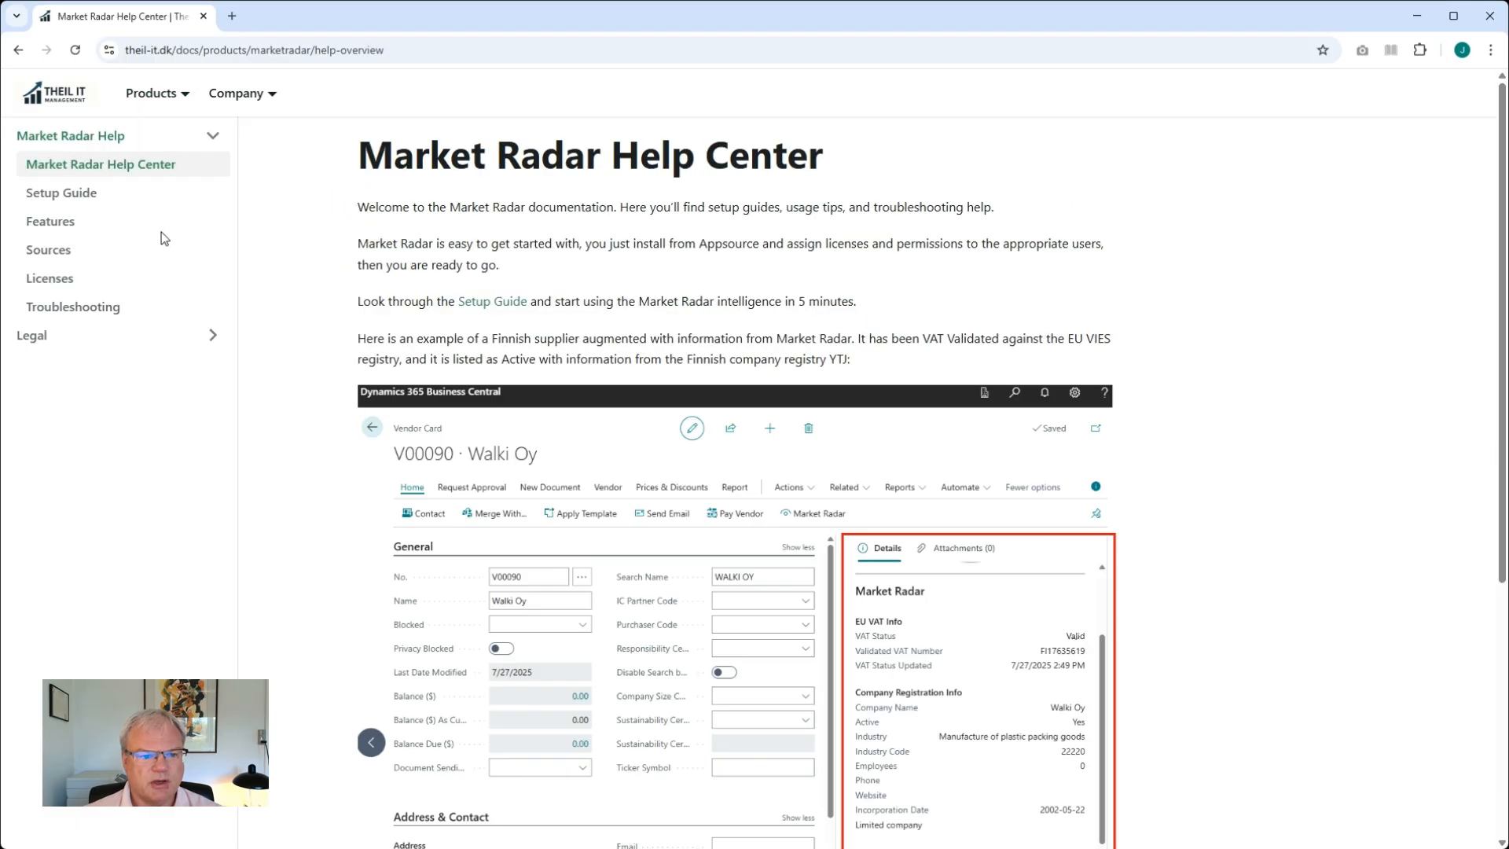
left_click(88, 198)
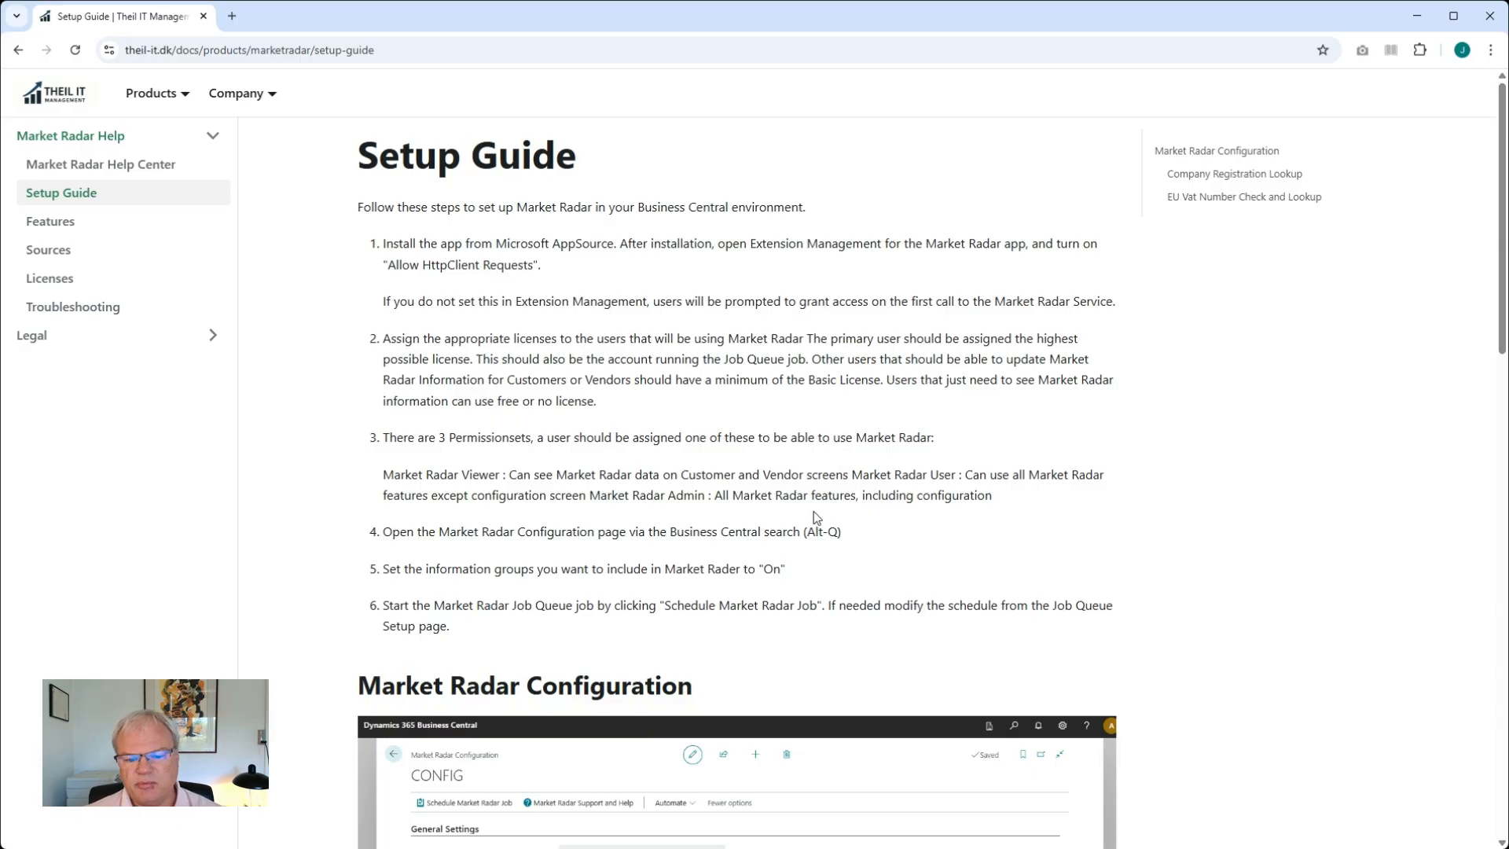
scroll(830, 574, "down", 3)
scroll(828, 573, "down", 2)
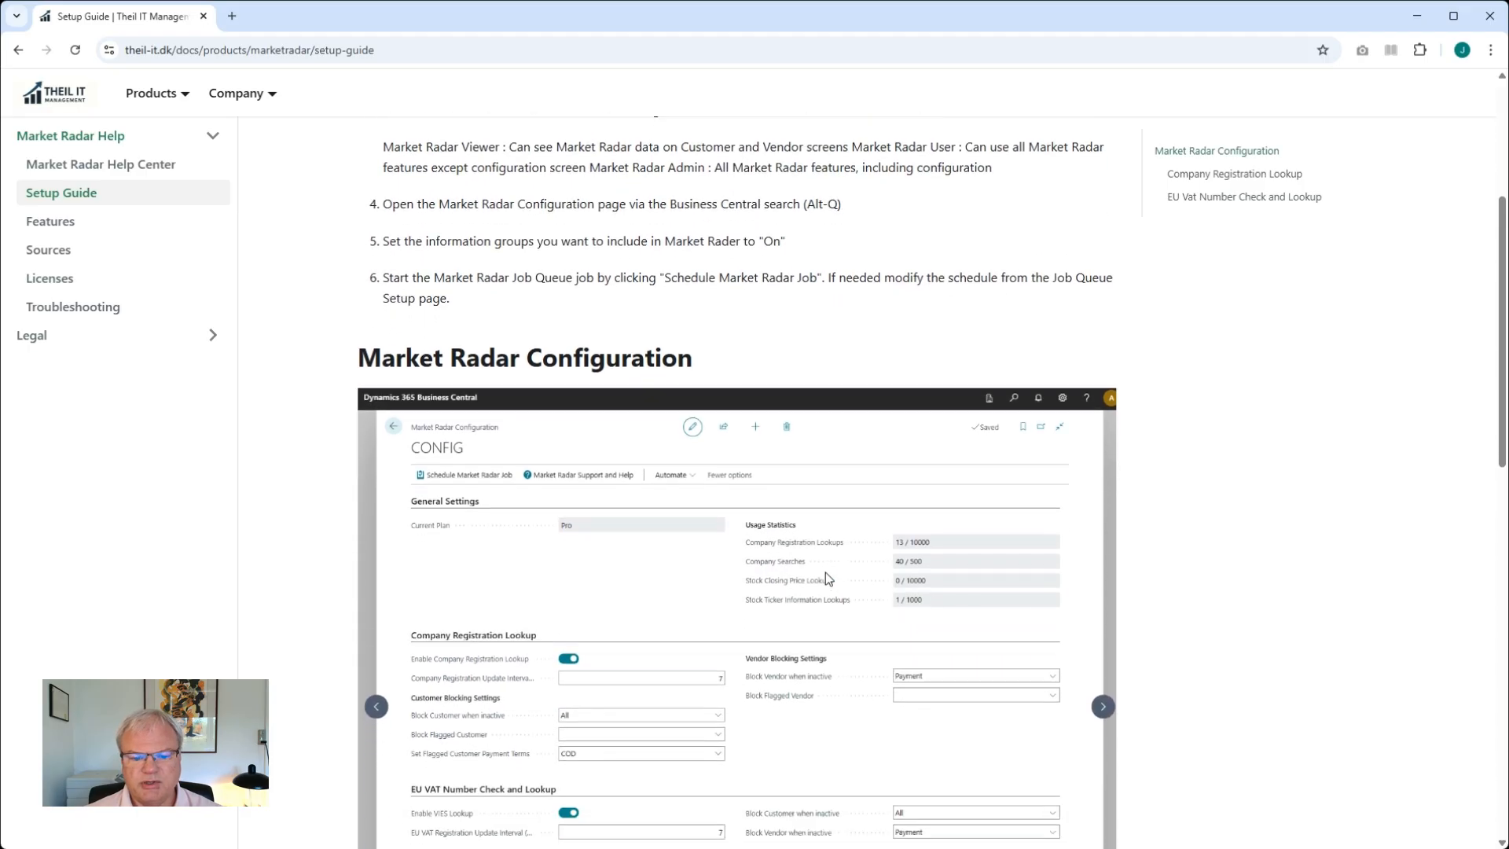
scroll(832, 582, "down", 1)
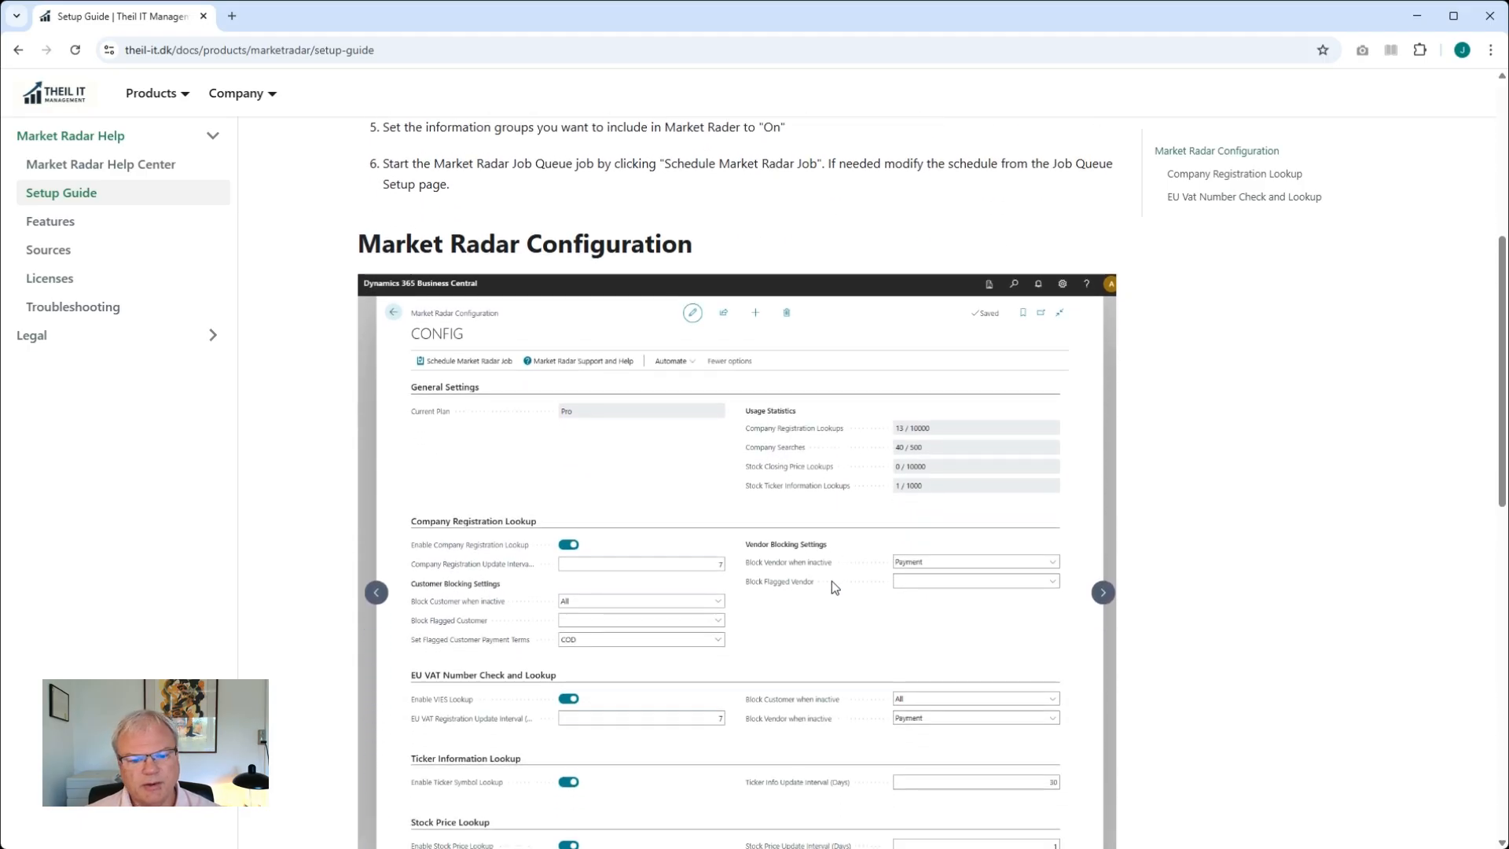